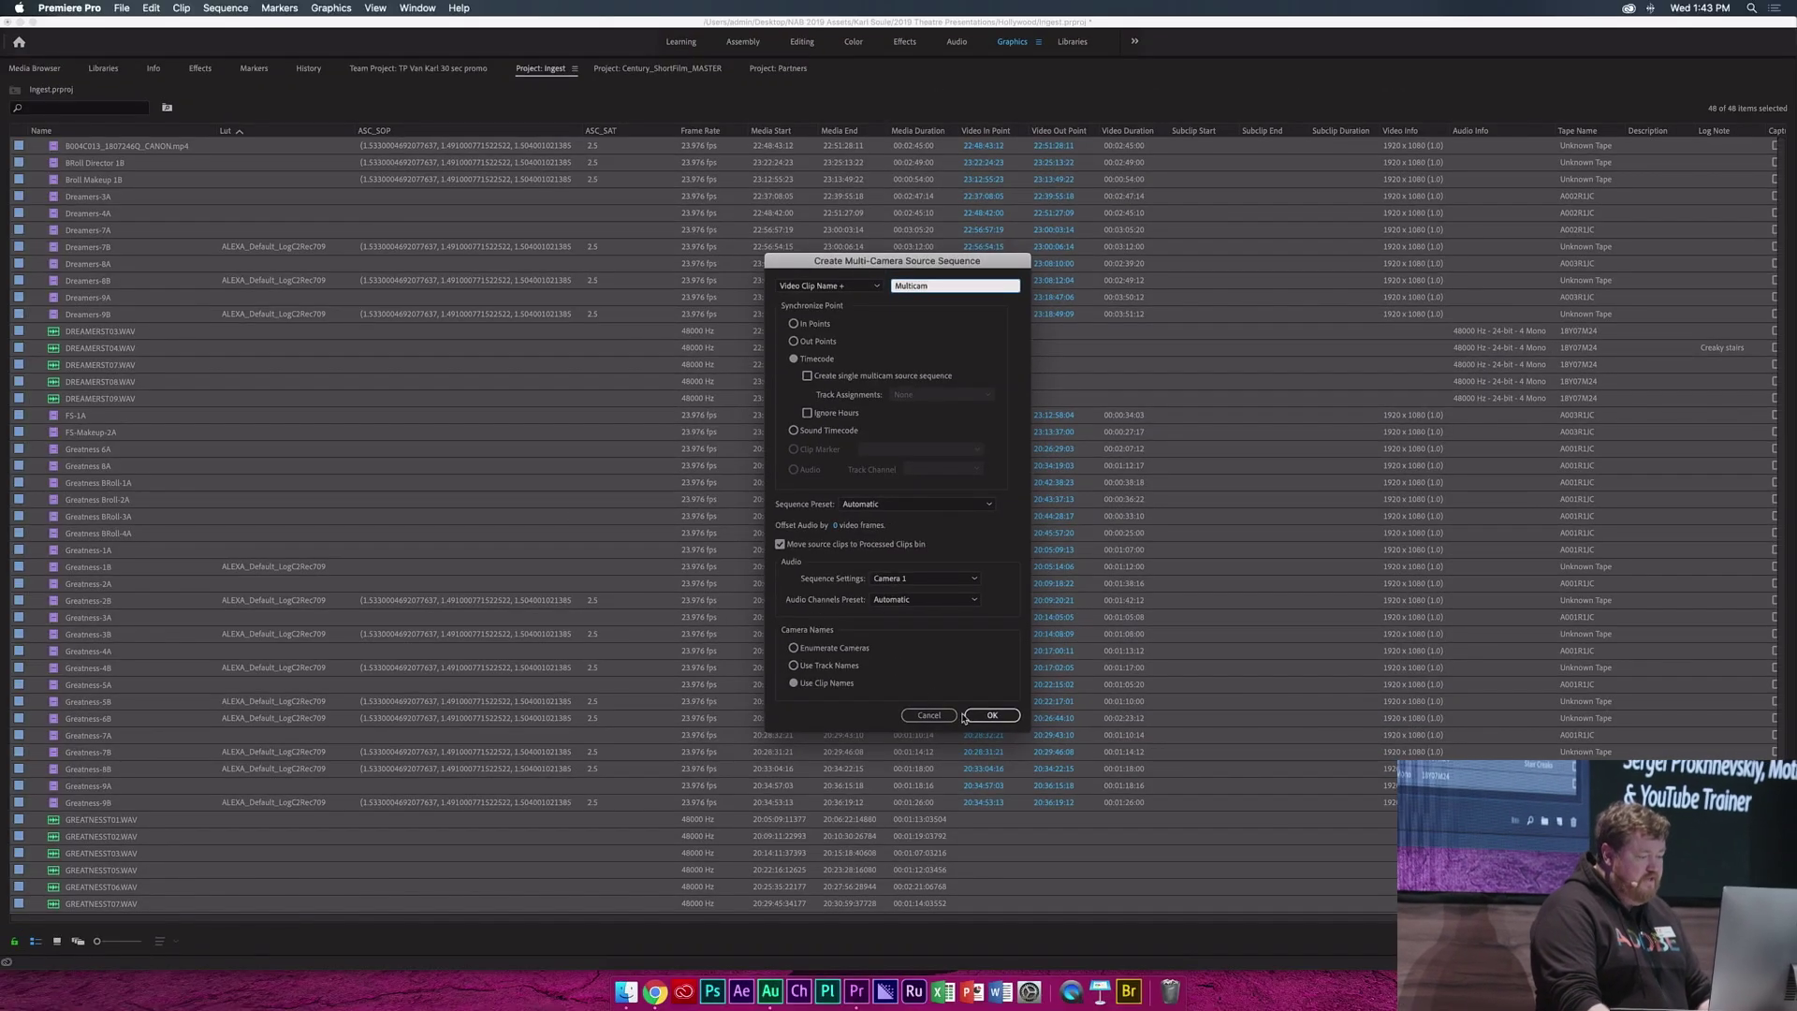
Create timecode-synced multicam source sequences from the selected clips with the Multicam name suffix and restore the full workspace layout
left_click(976, 719)
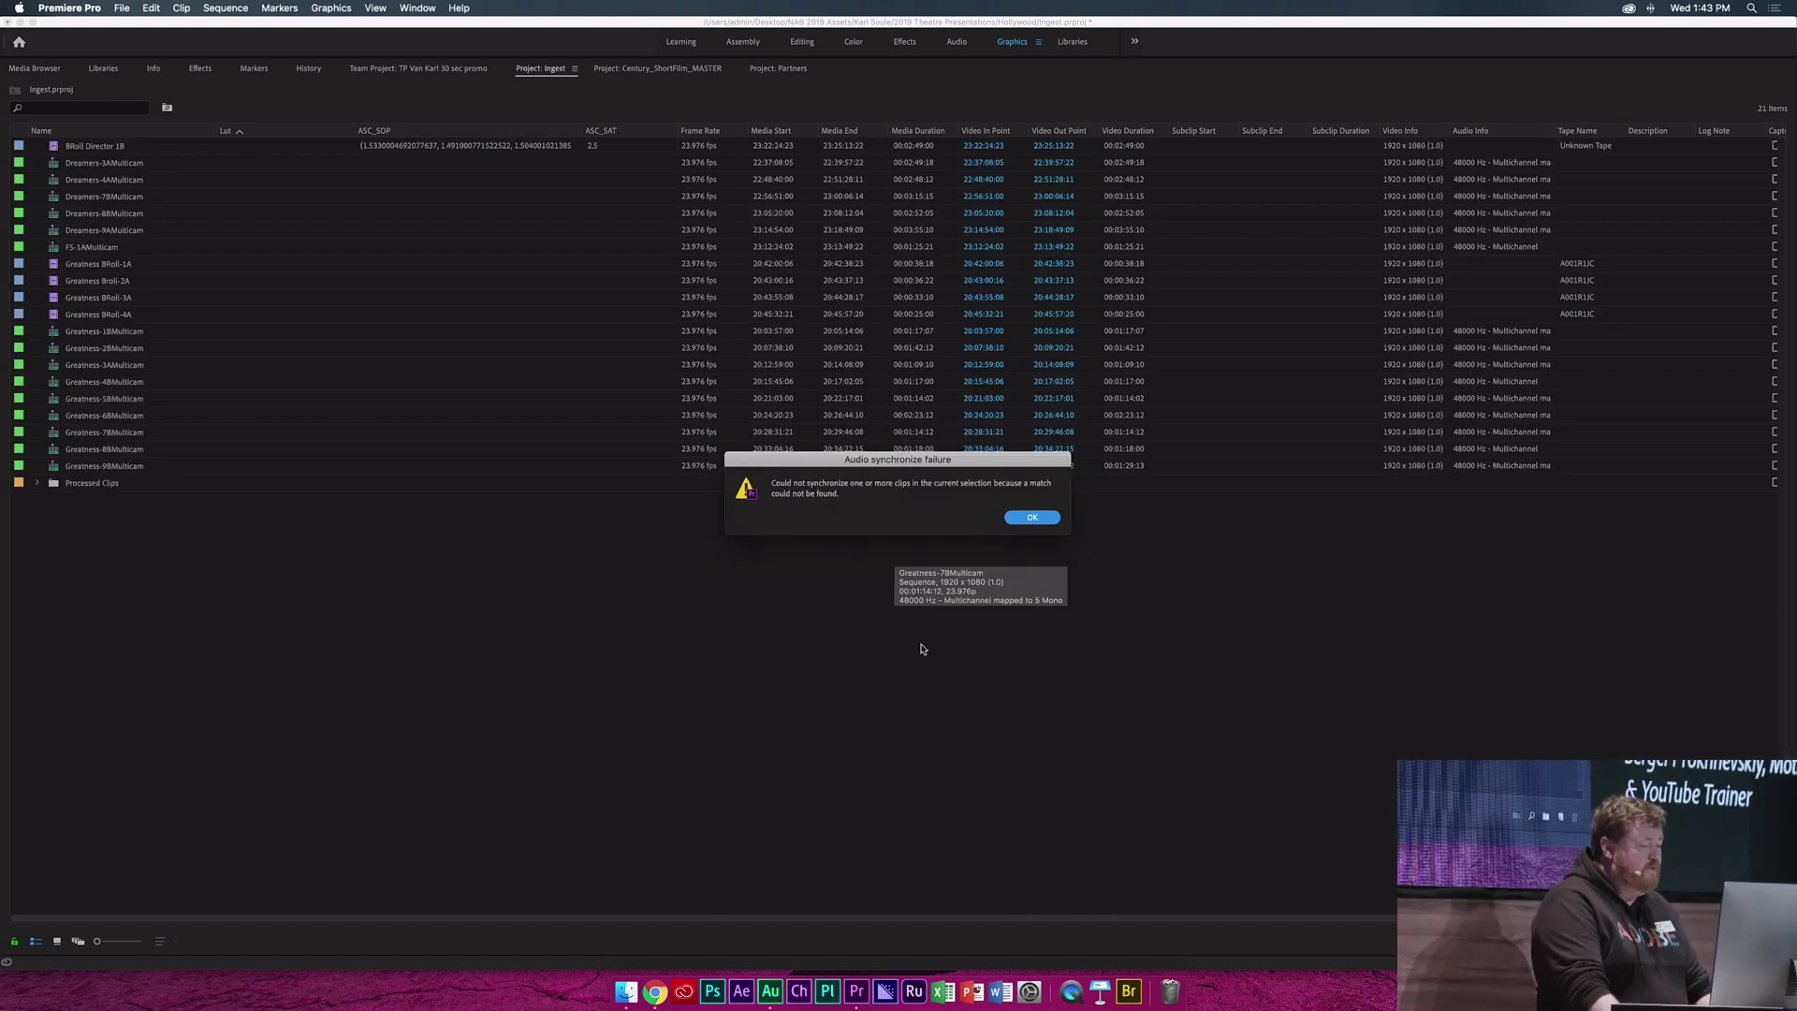
left_click(1043, 521)
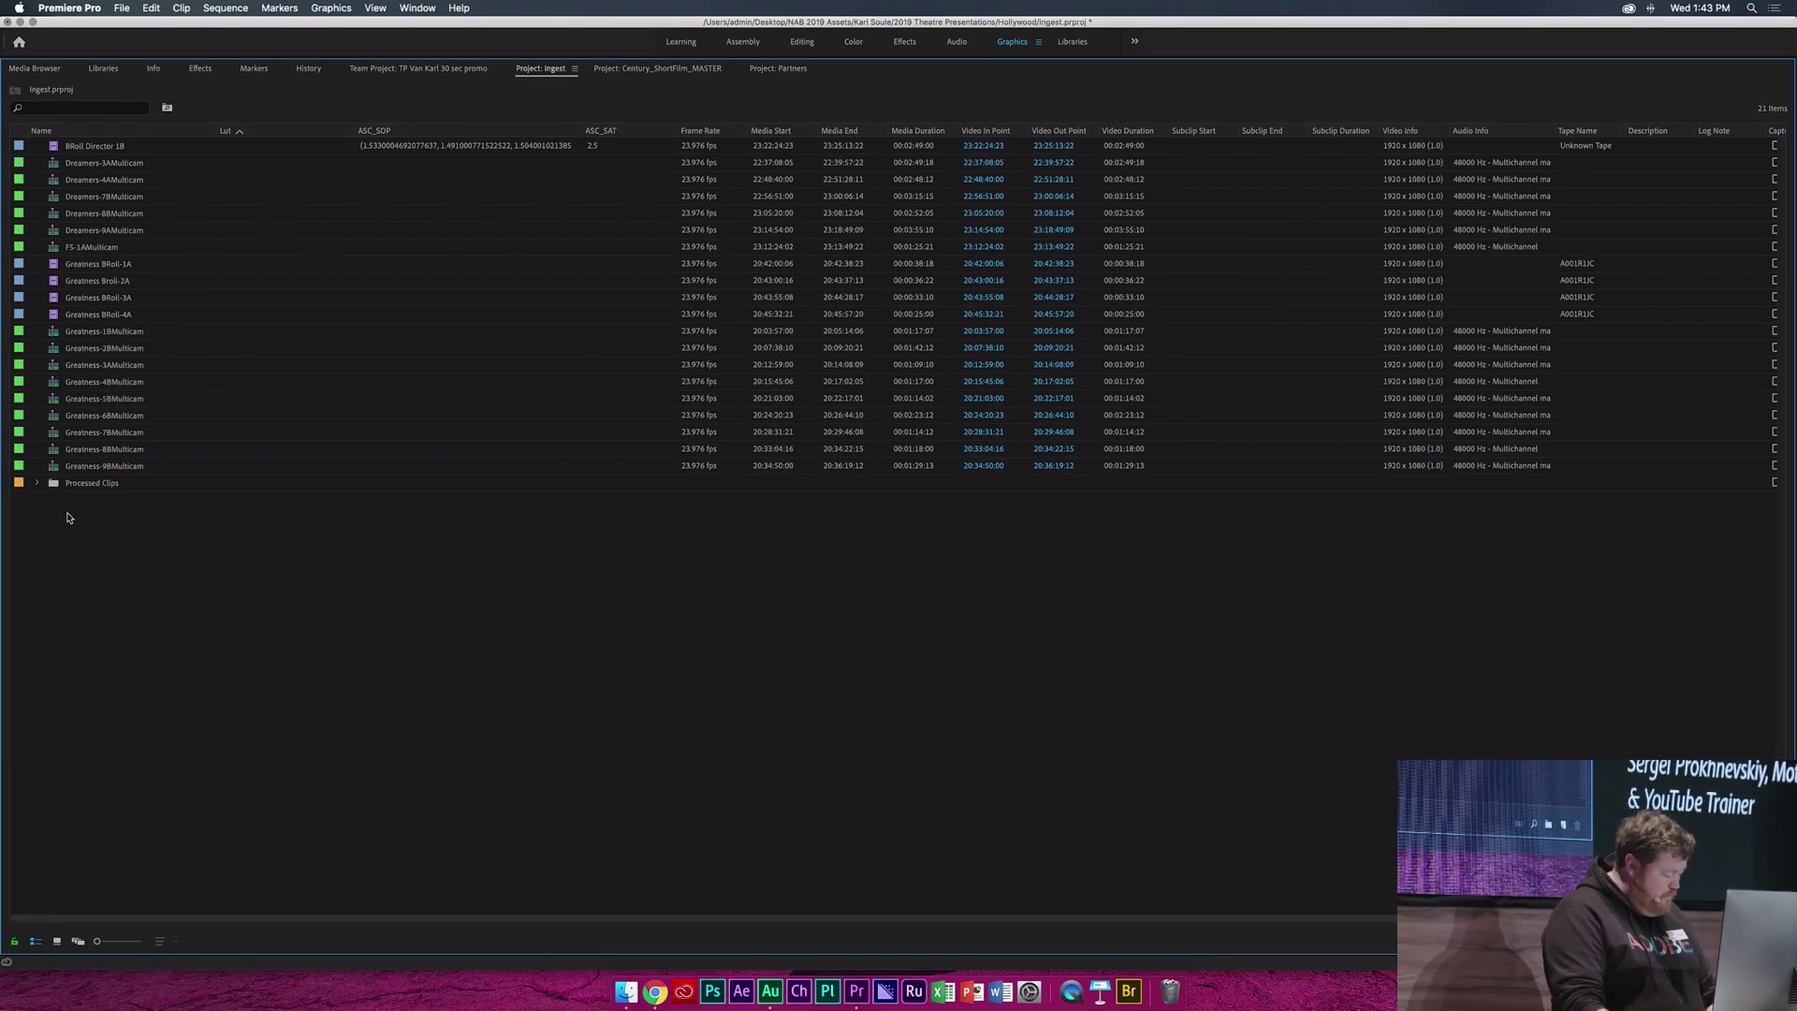
key("grave")
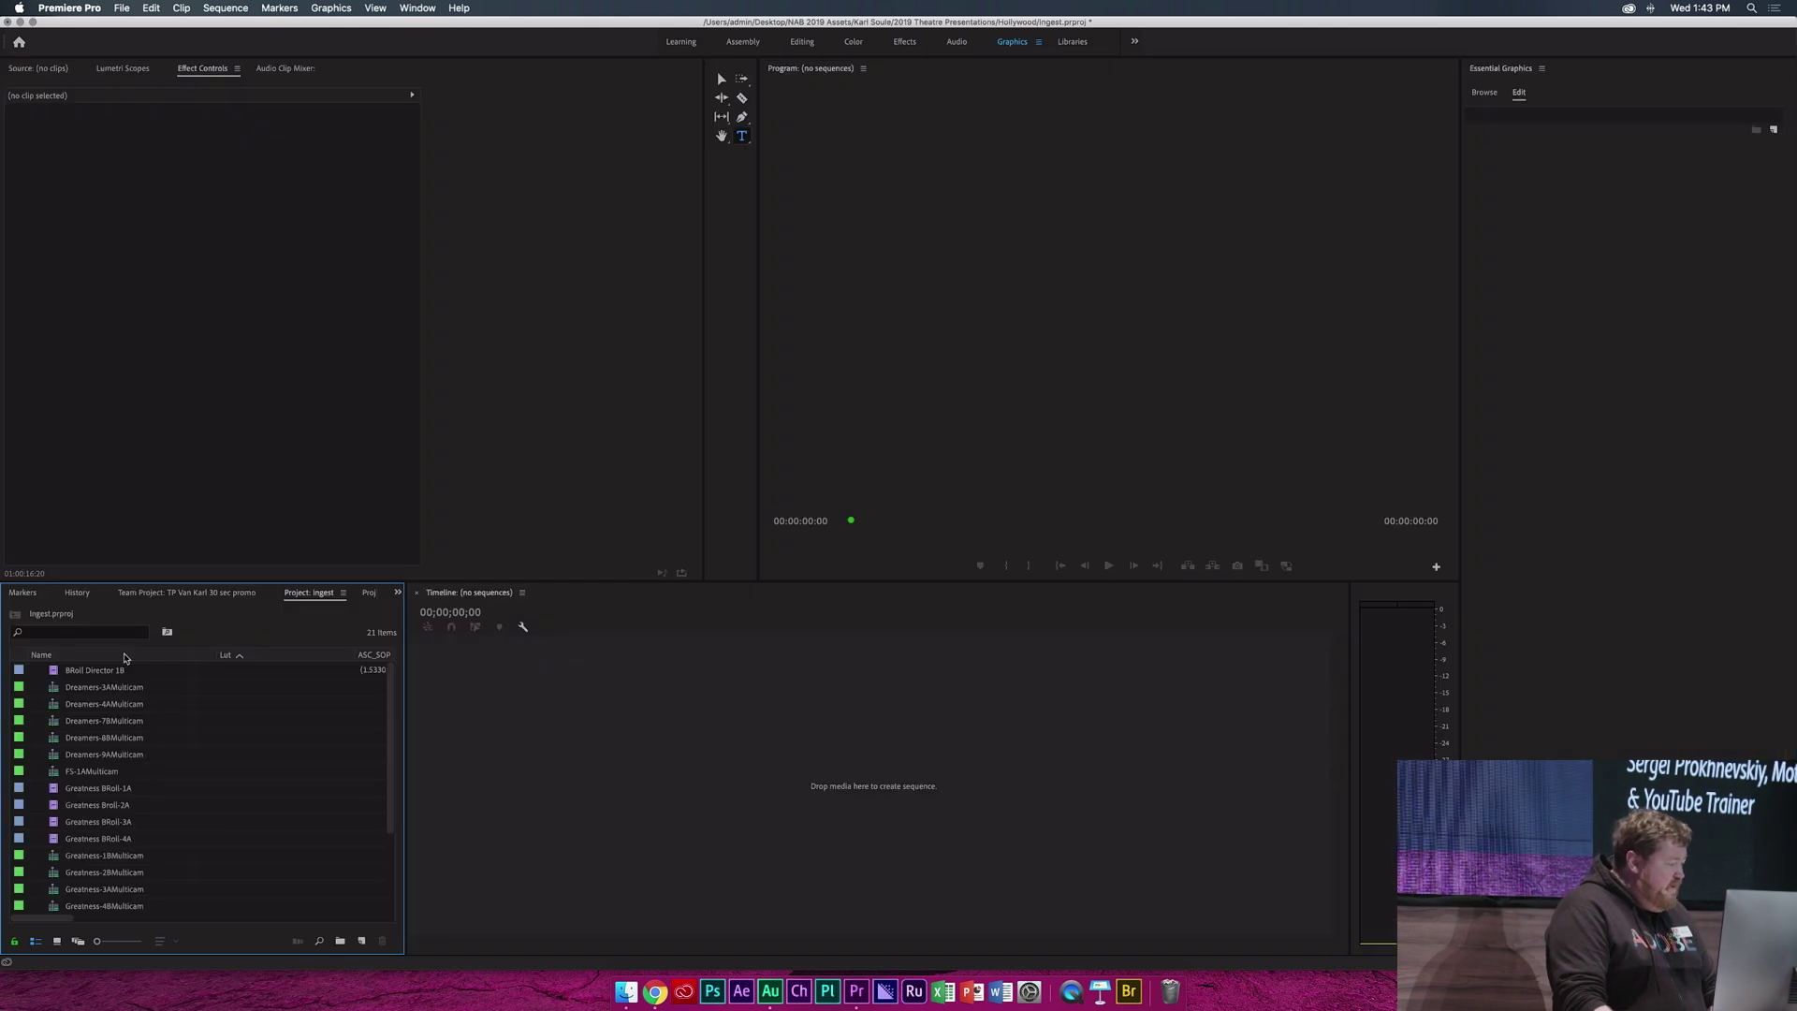
Open Dreamers-7BMulticam in the timeline and play the slate section around 22:57:14 to check the sync
right_click(53, 725)
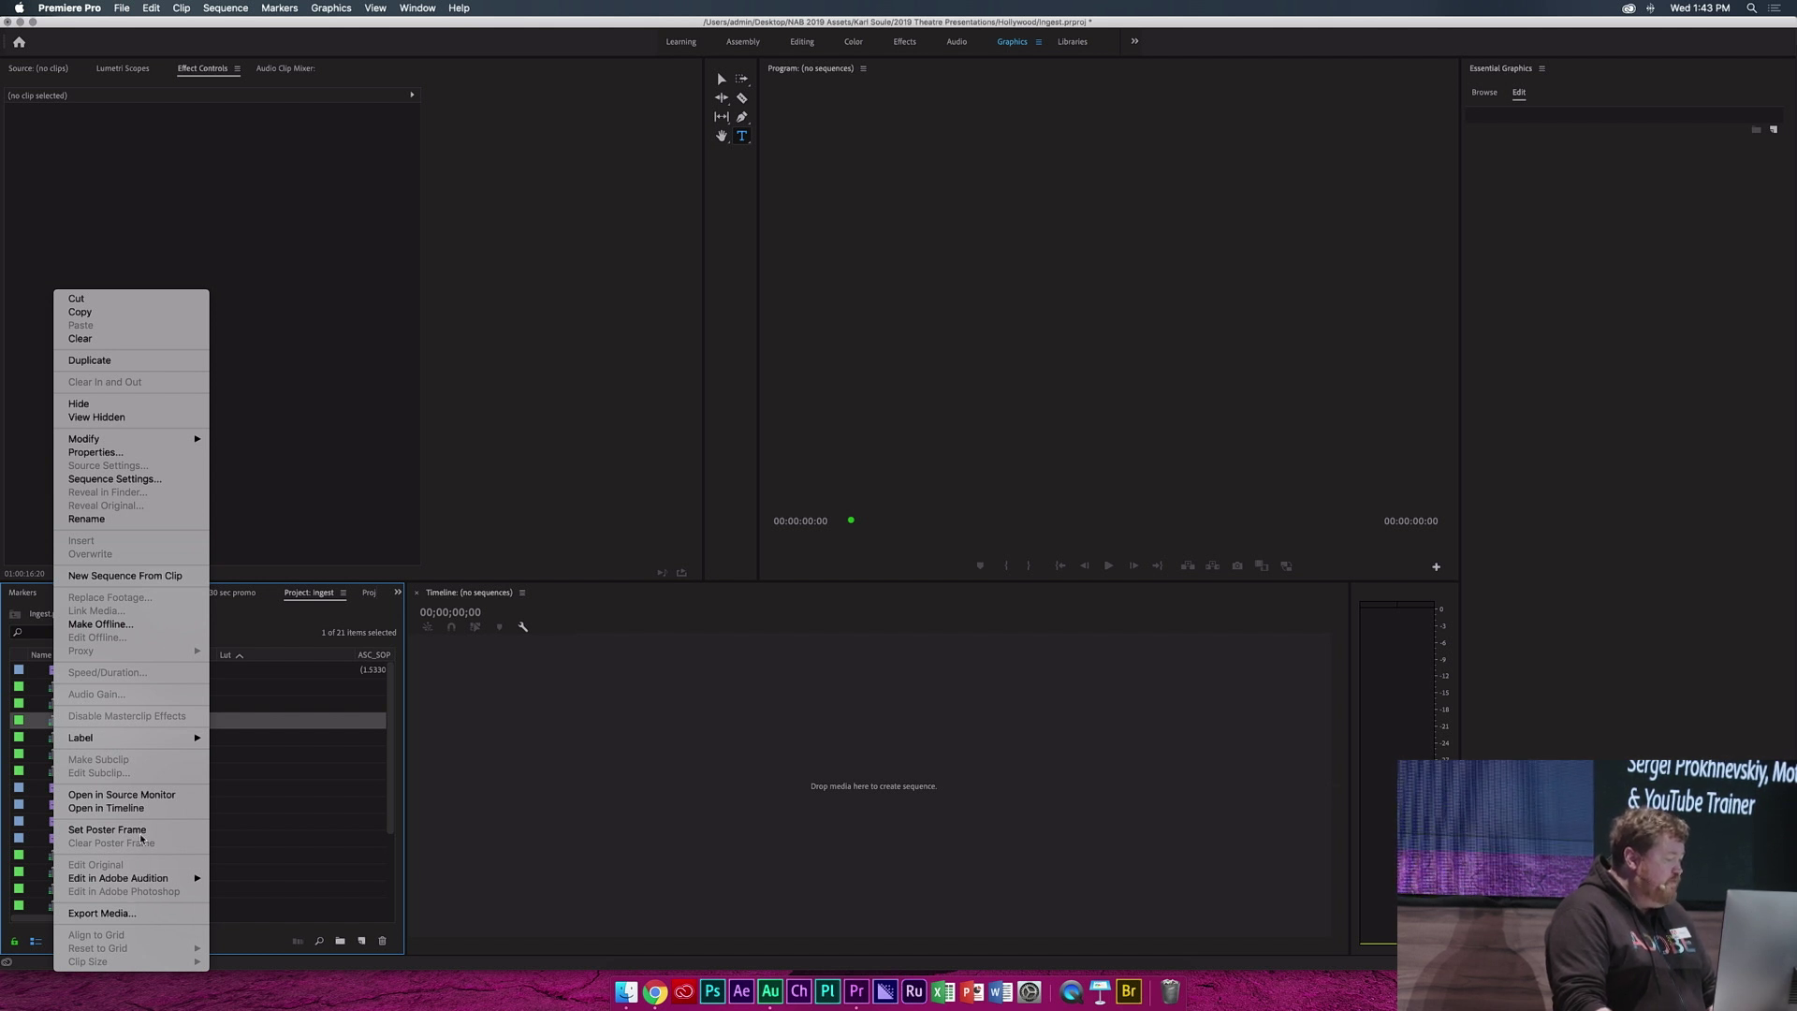
left_click(106, 808)
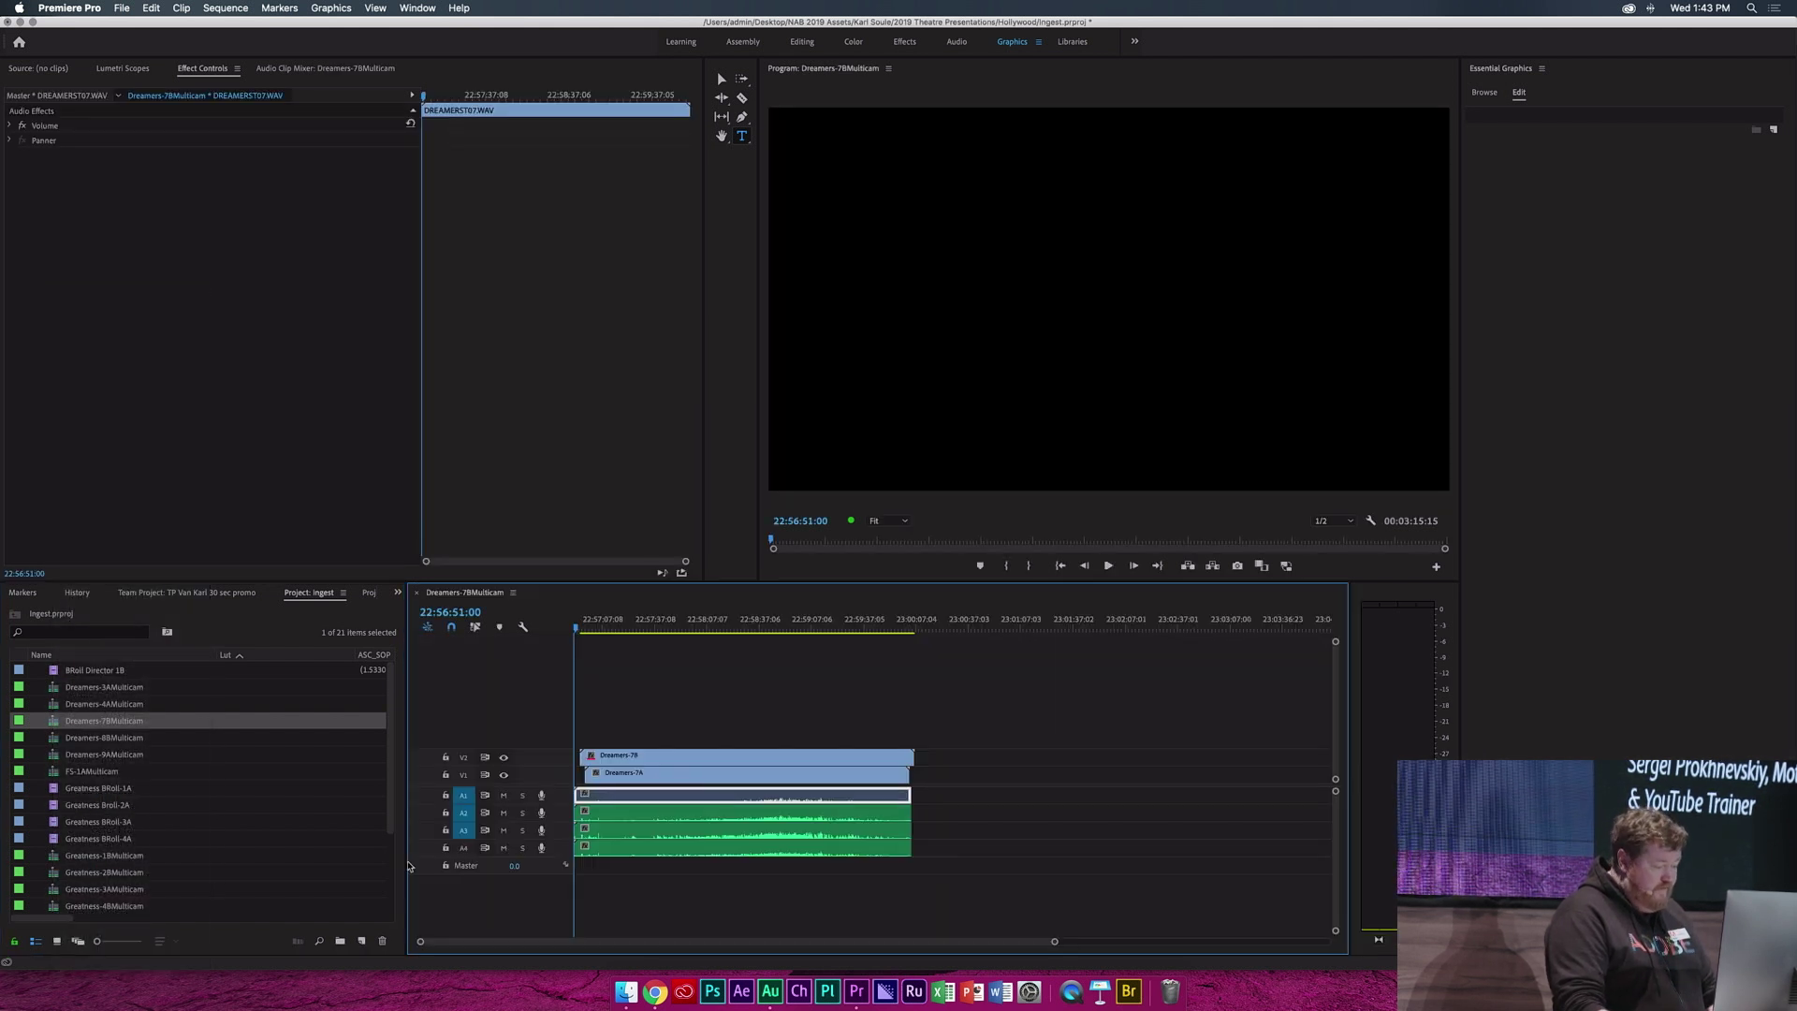
left_click_drag(608, 619, 617, 619)
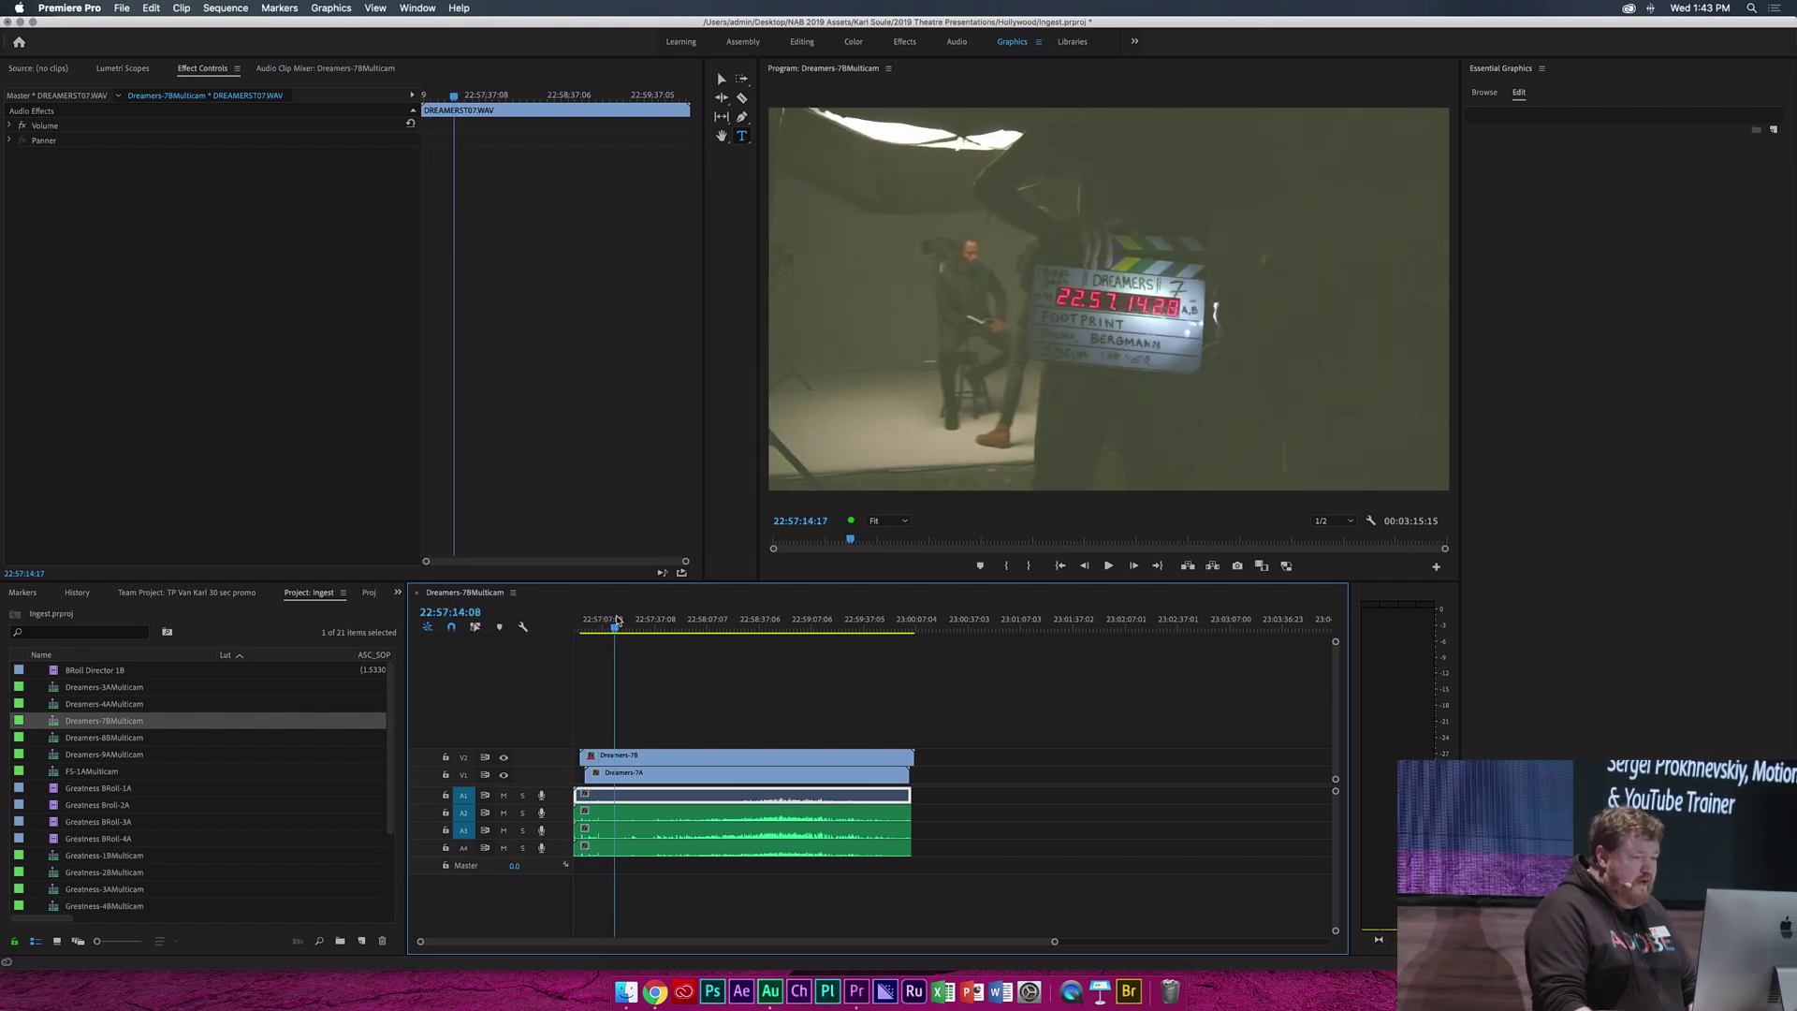
key("space")
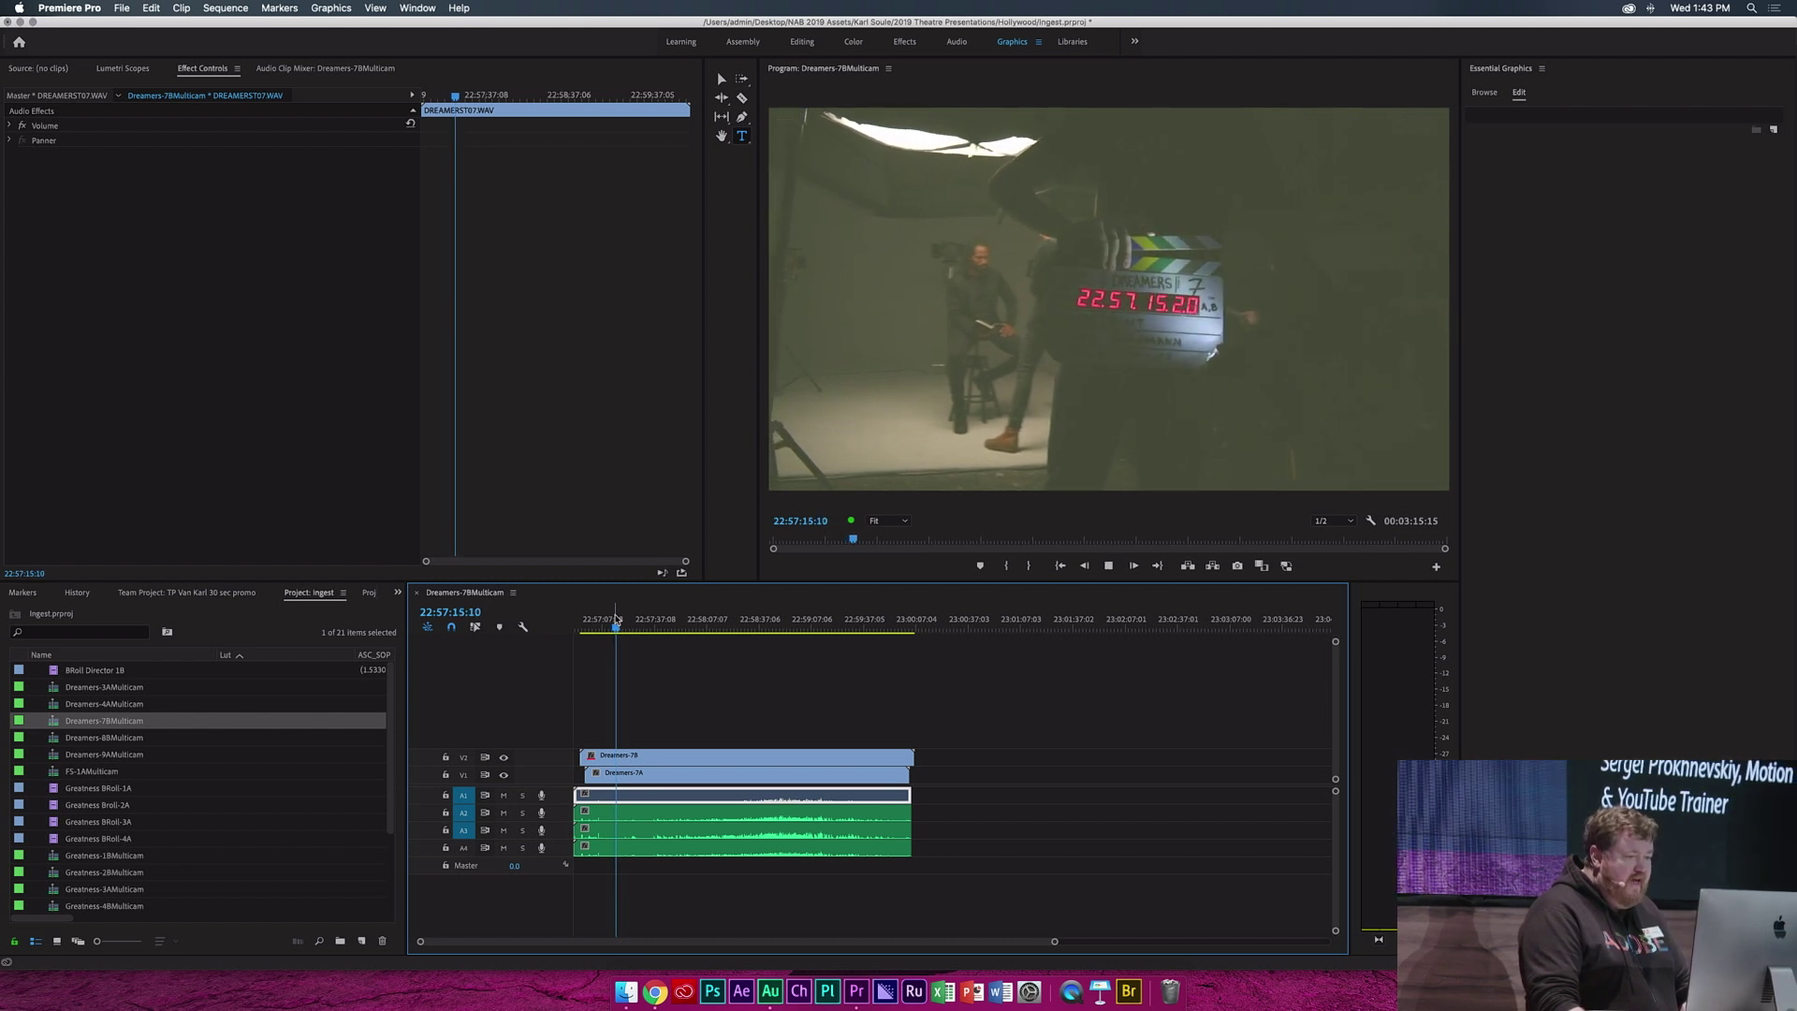
key("space")
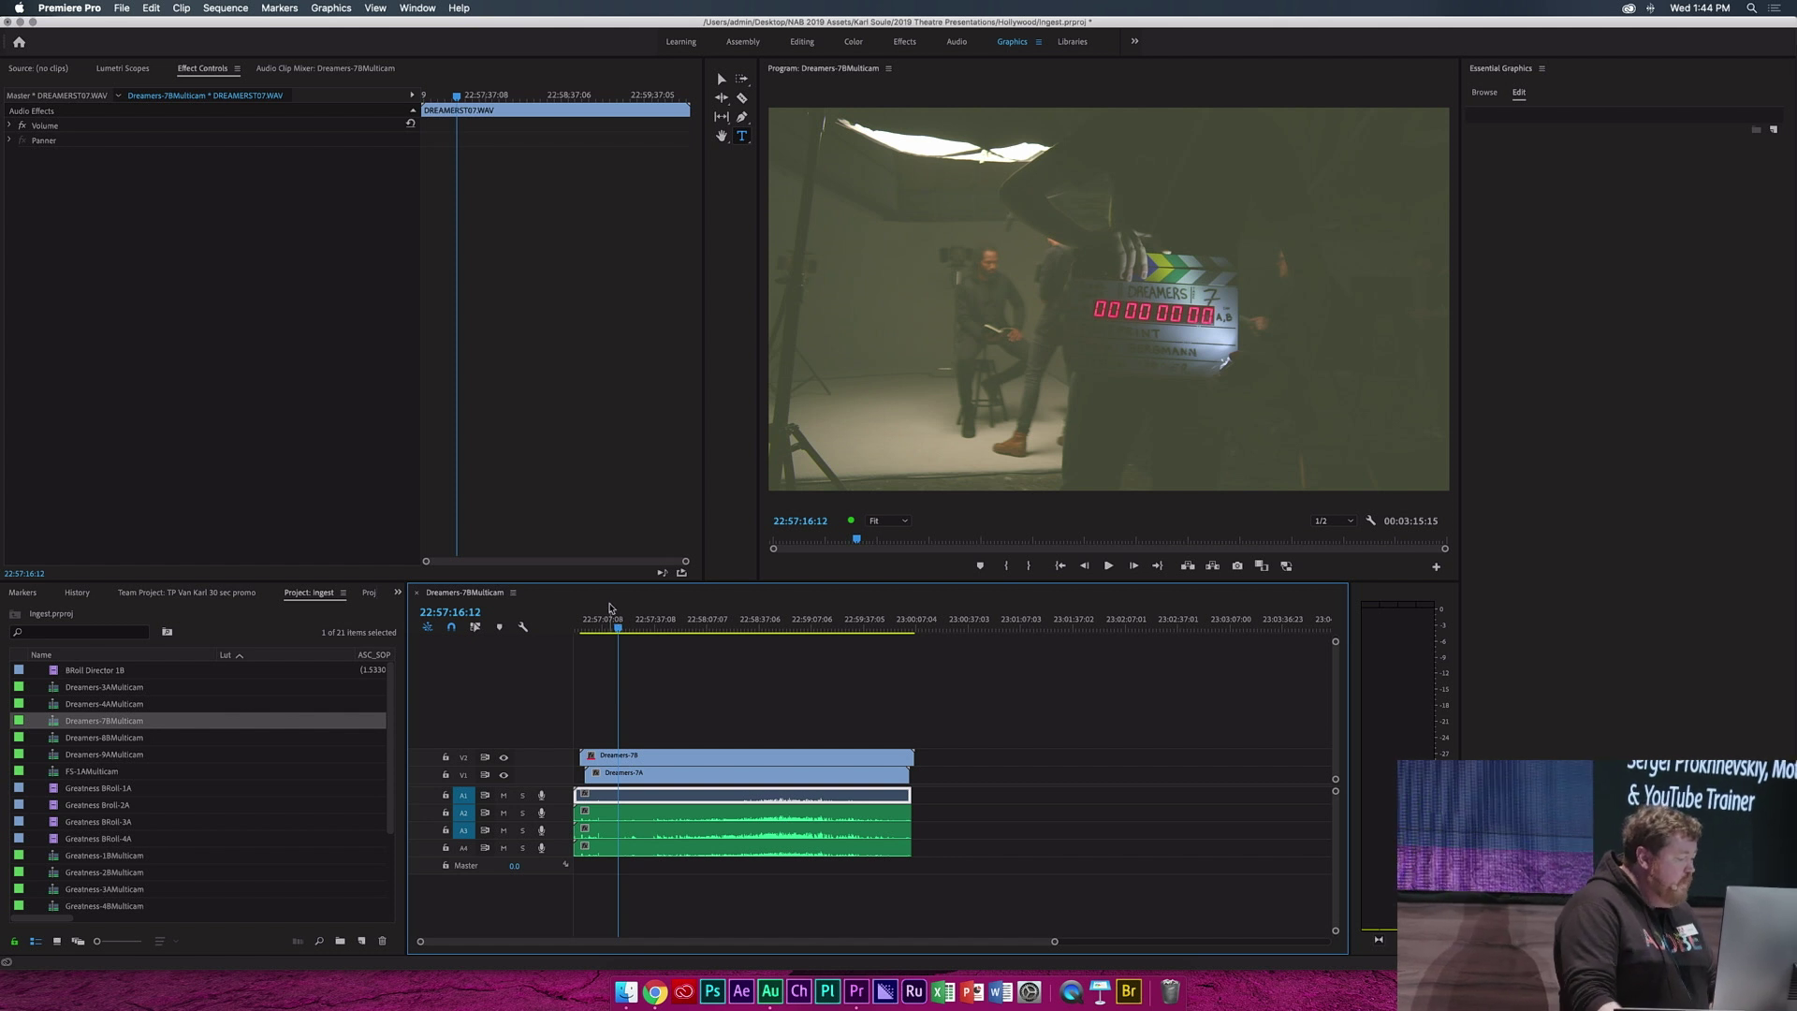
Hide video track V2 to review the Dreamers-7A angle from about 22:57:10, and close the Dreamers-7BMulticam sequence
left_click(504, 756)
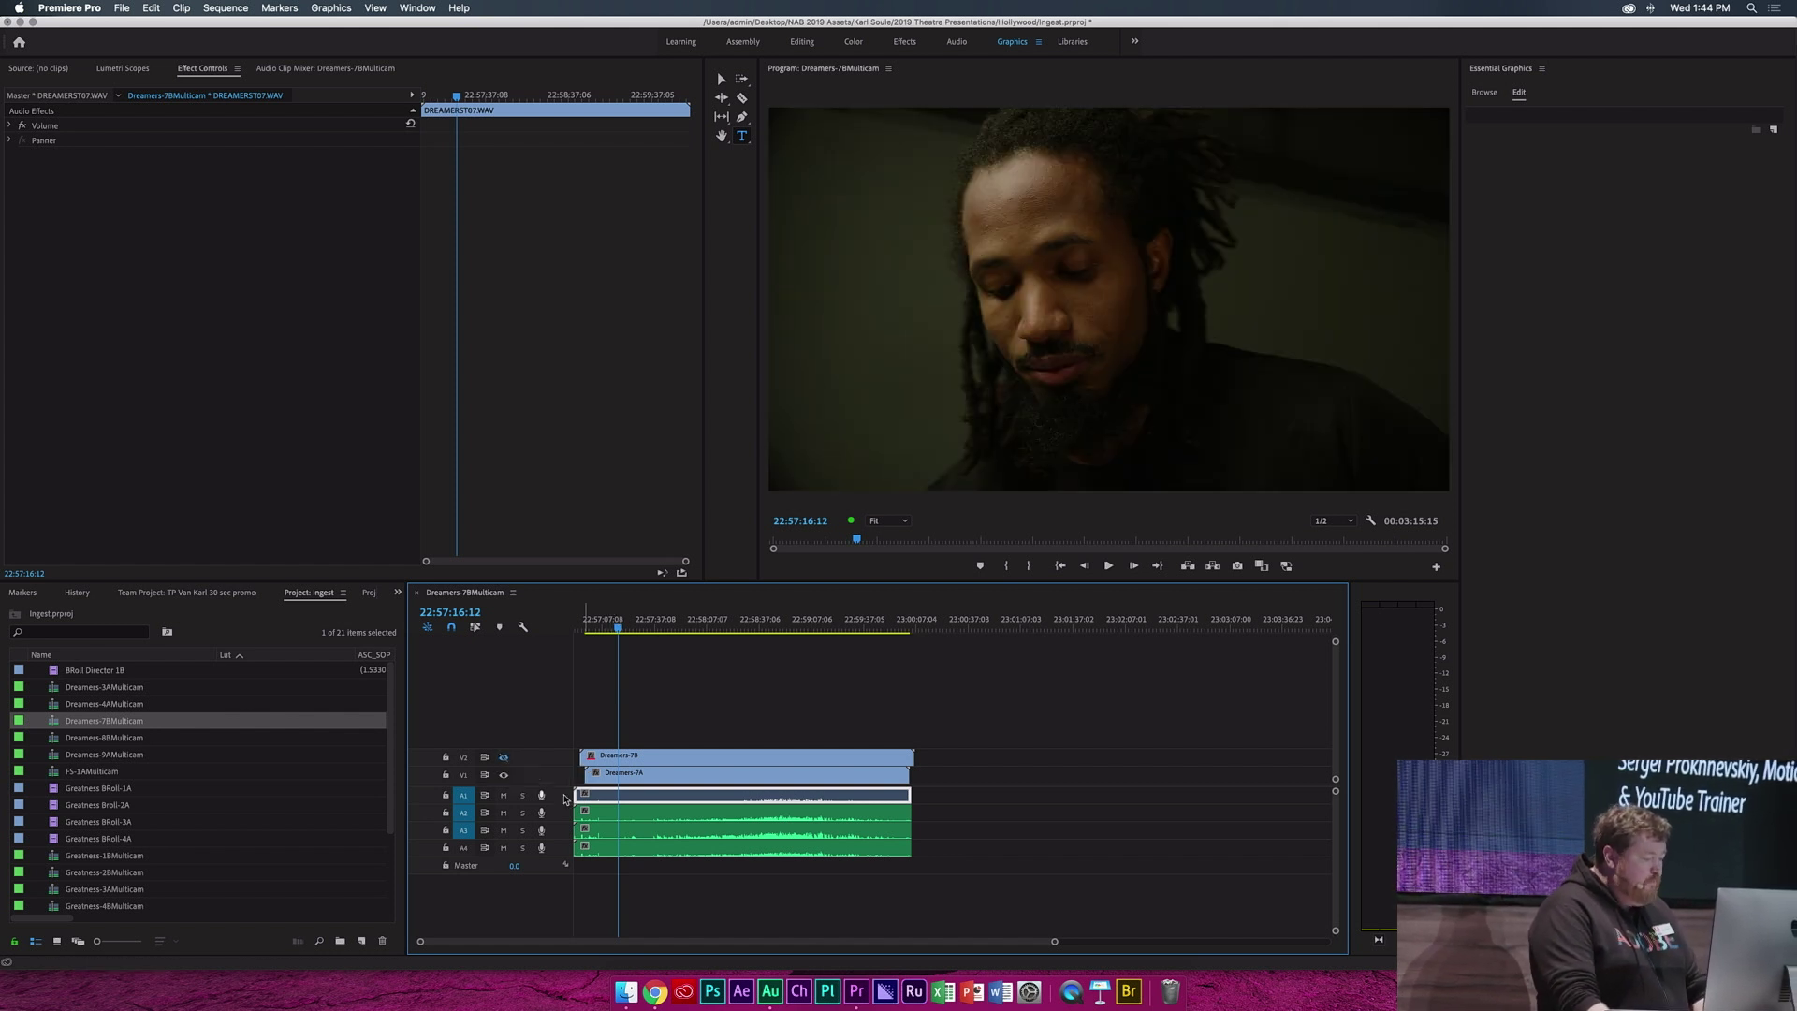
left_click_drag(625, 626, 605, 629)
key("space")
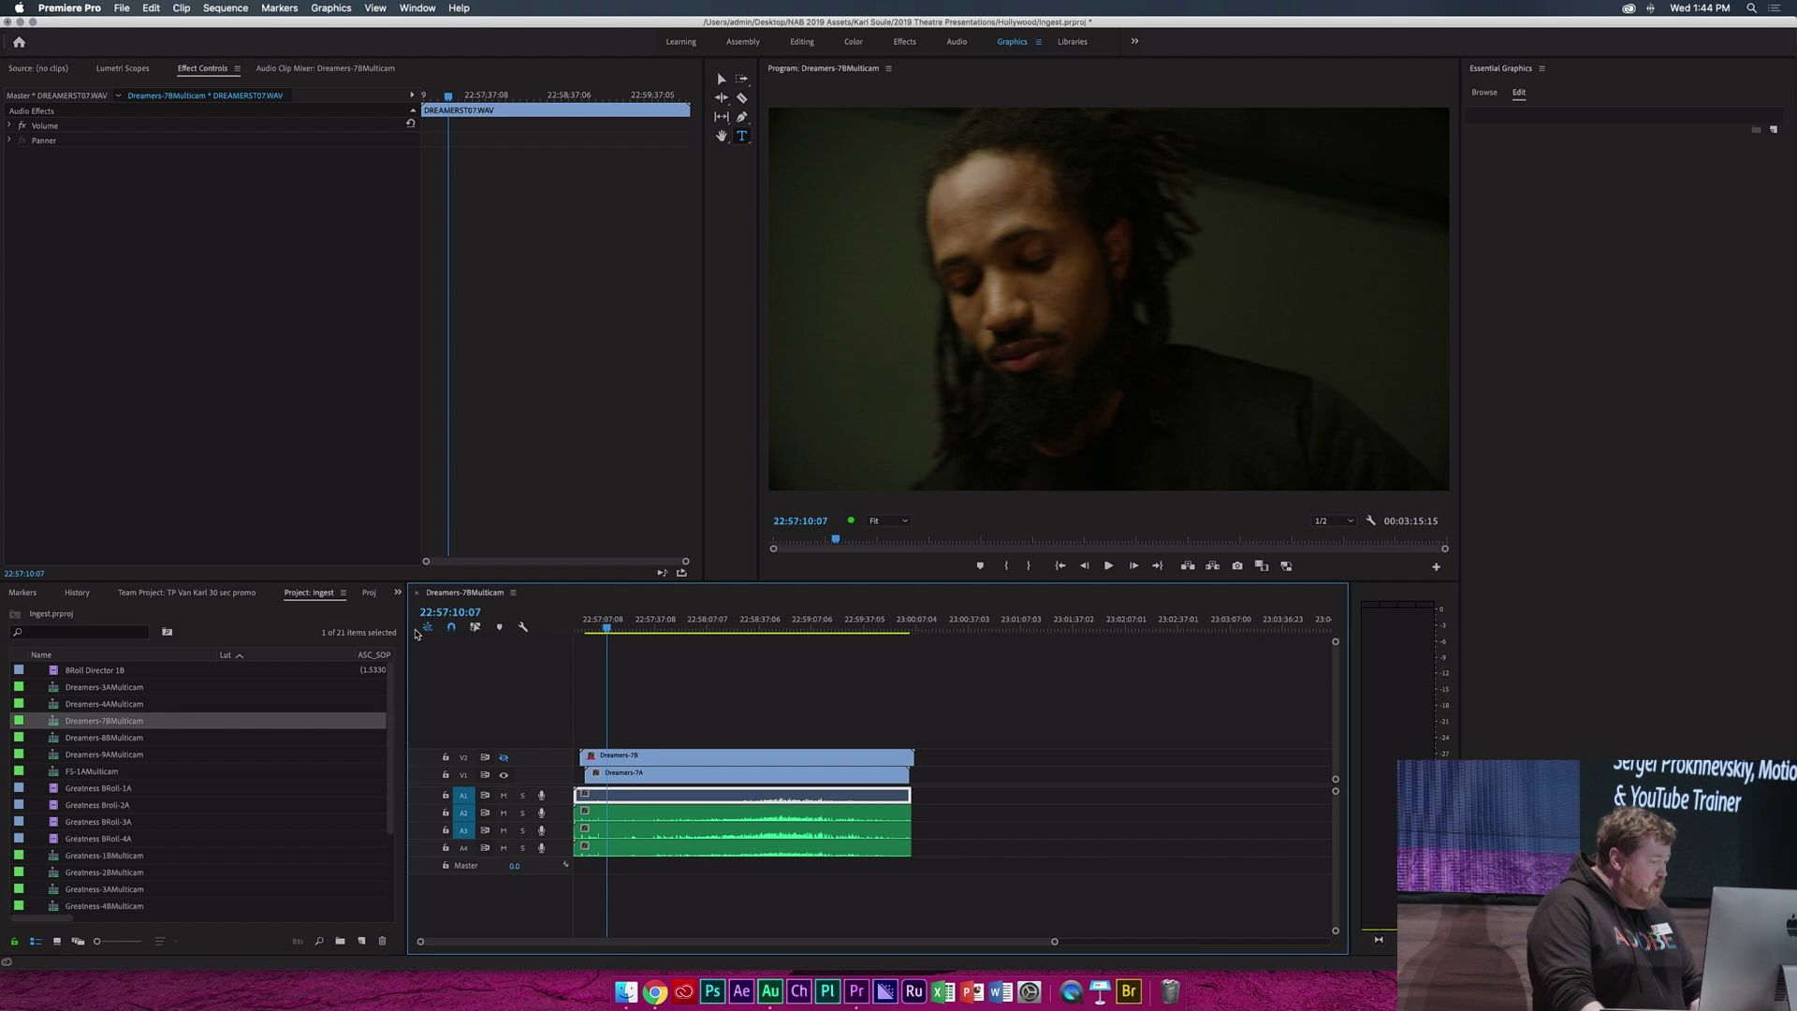
left_click(416, 593)
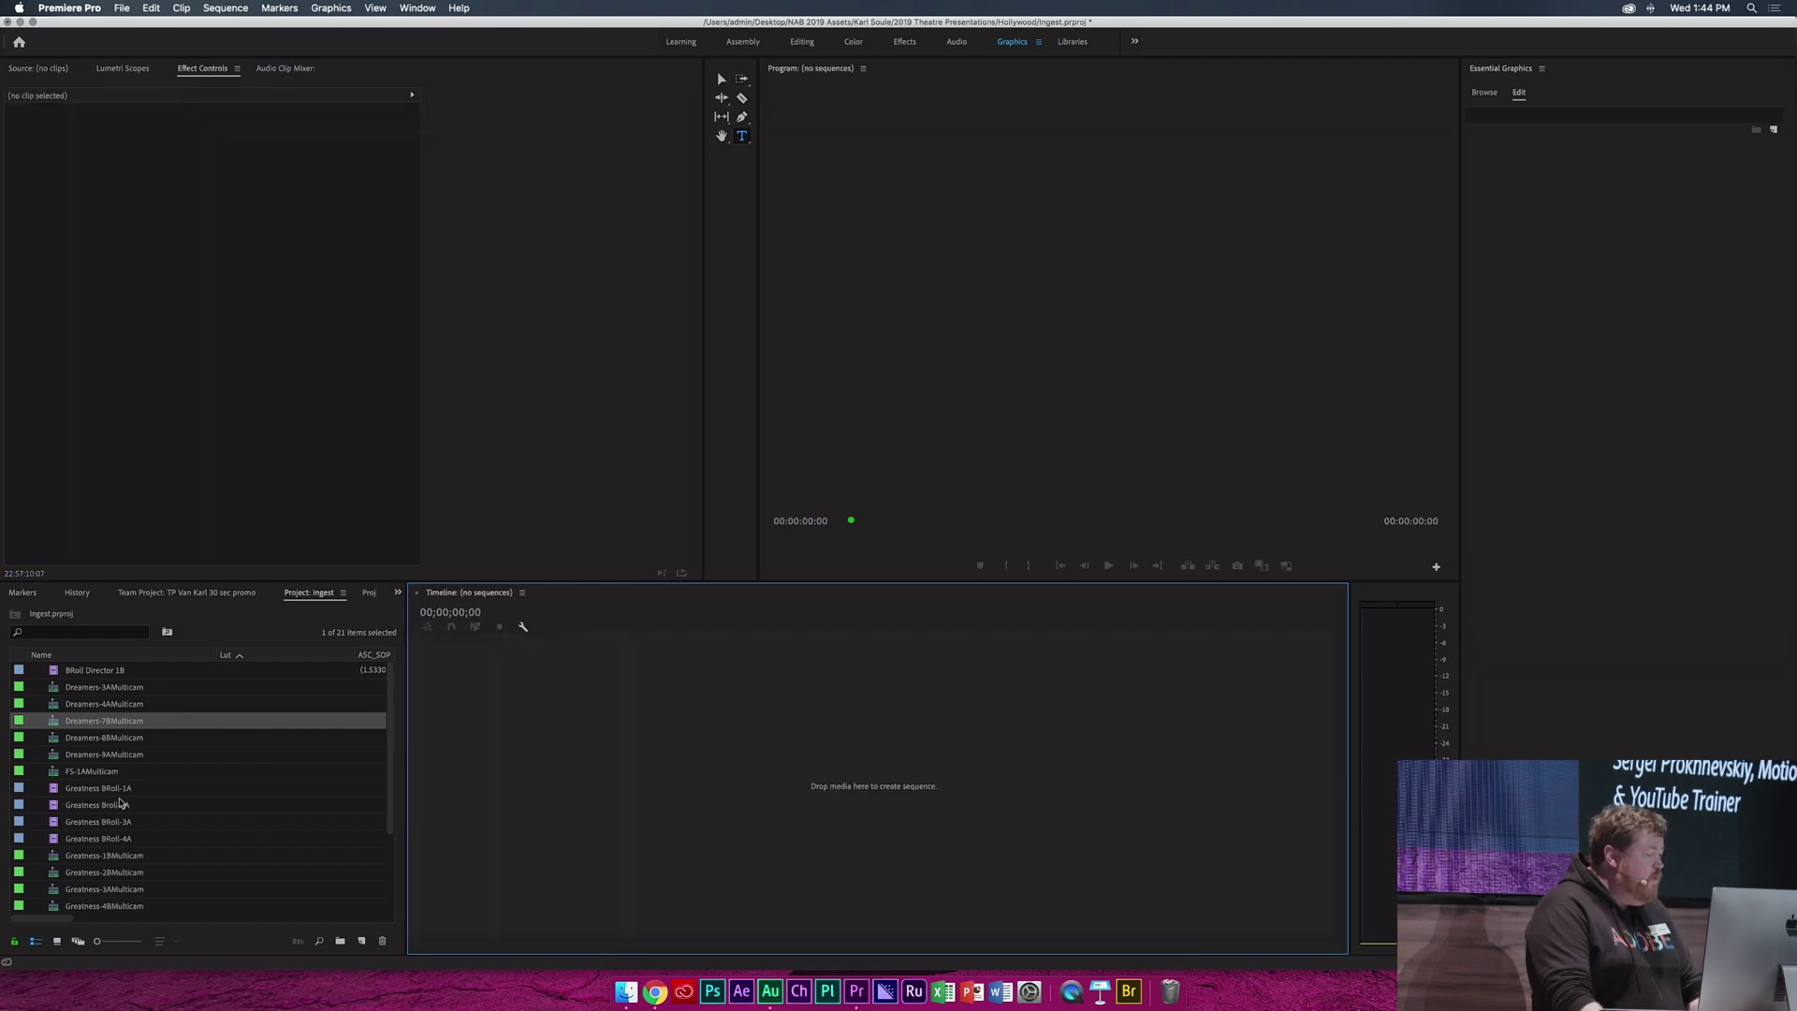
Create a new sequence named Sequence 02 with the ARRI 1080p 23.976 preset
left_click(361, 940)
left_click(385, 768)
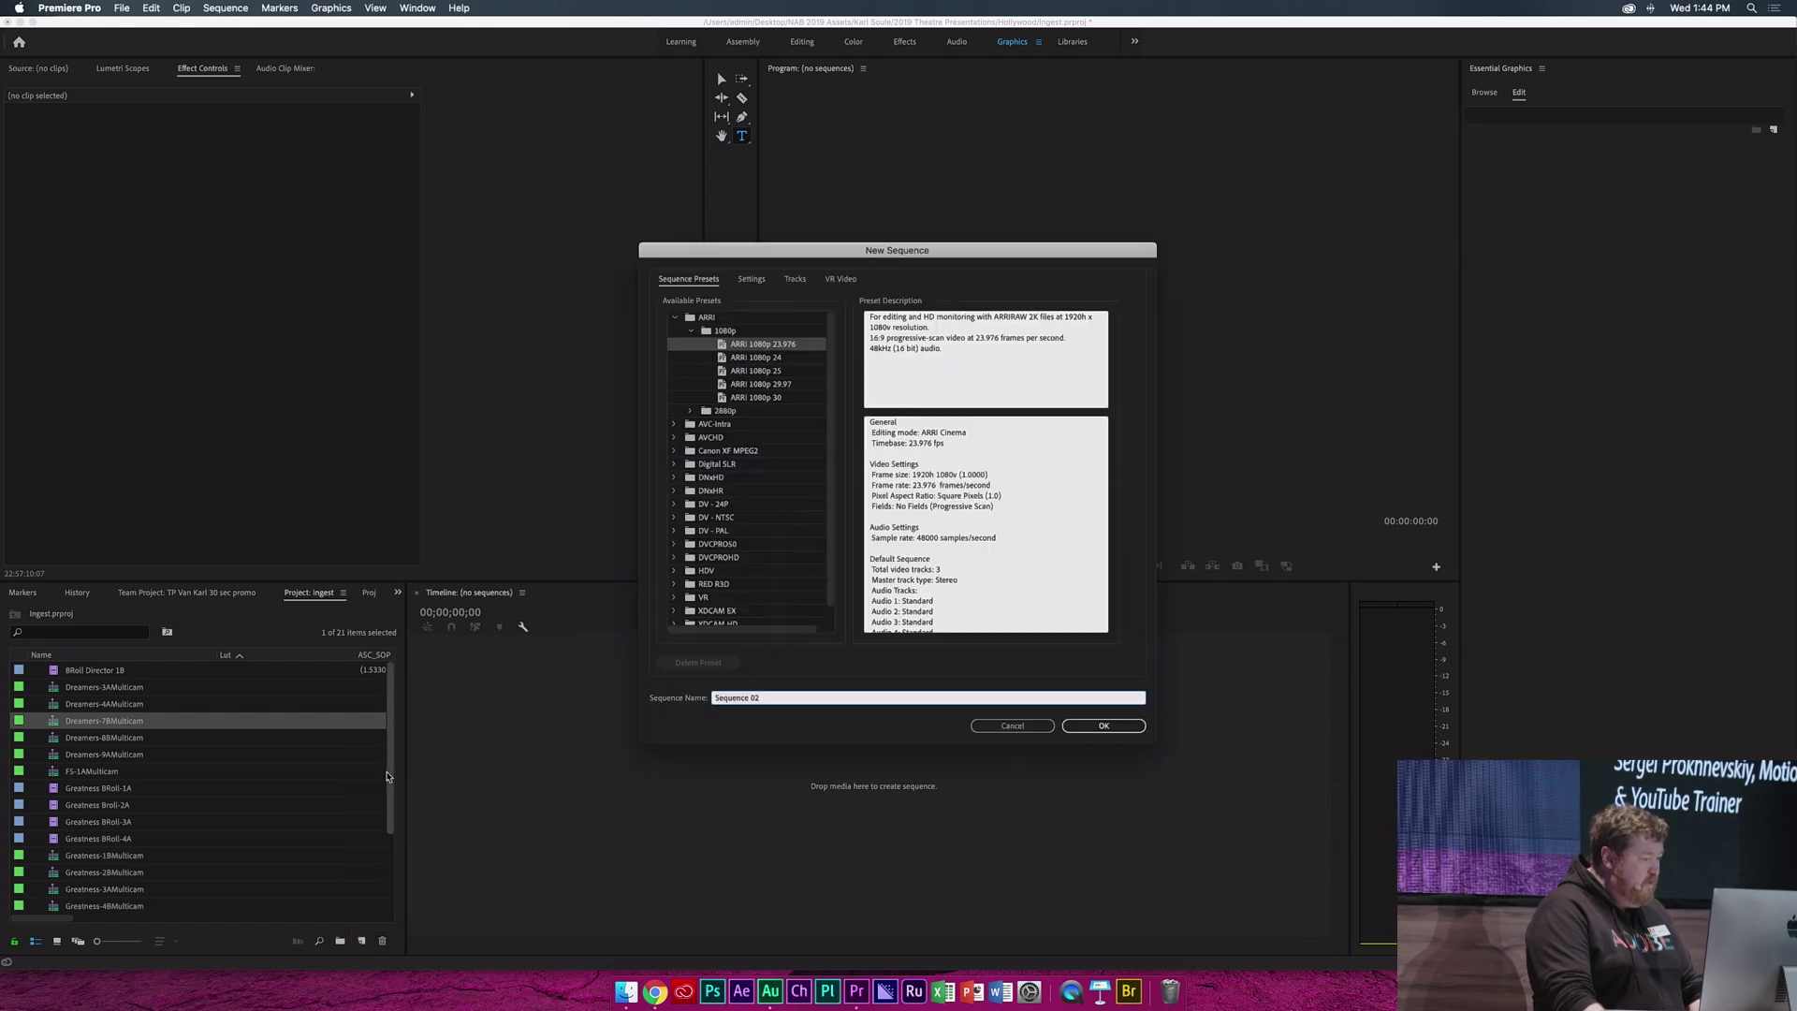
left_click(1103, 725)
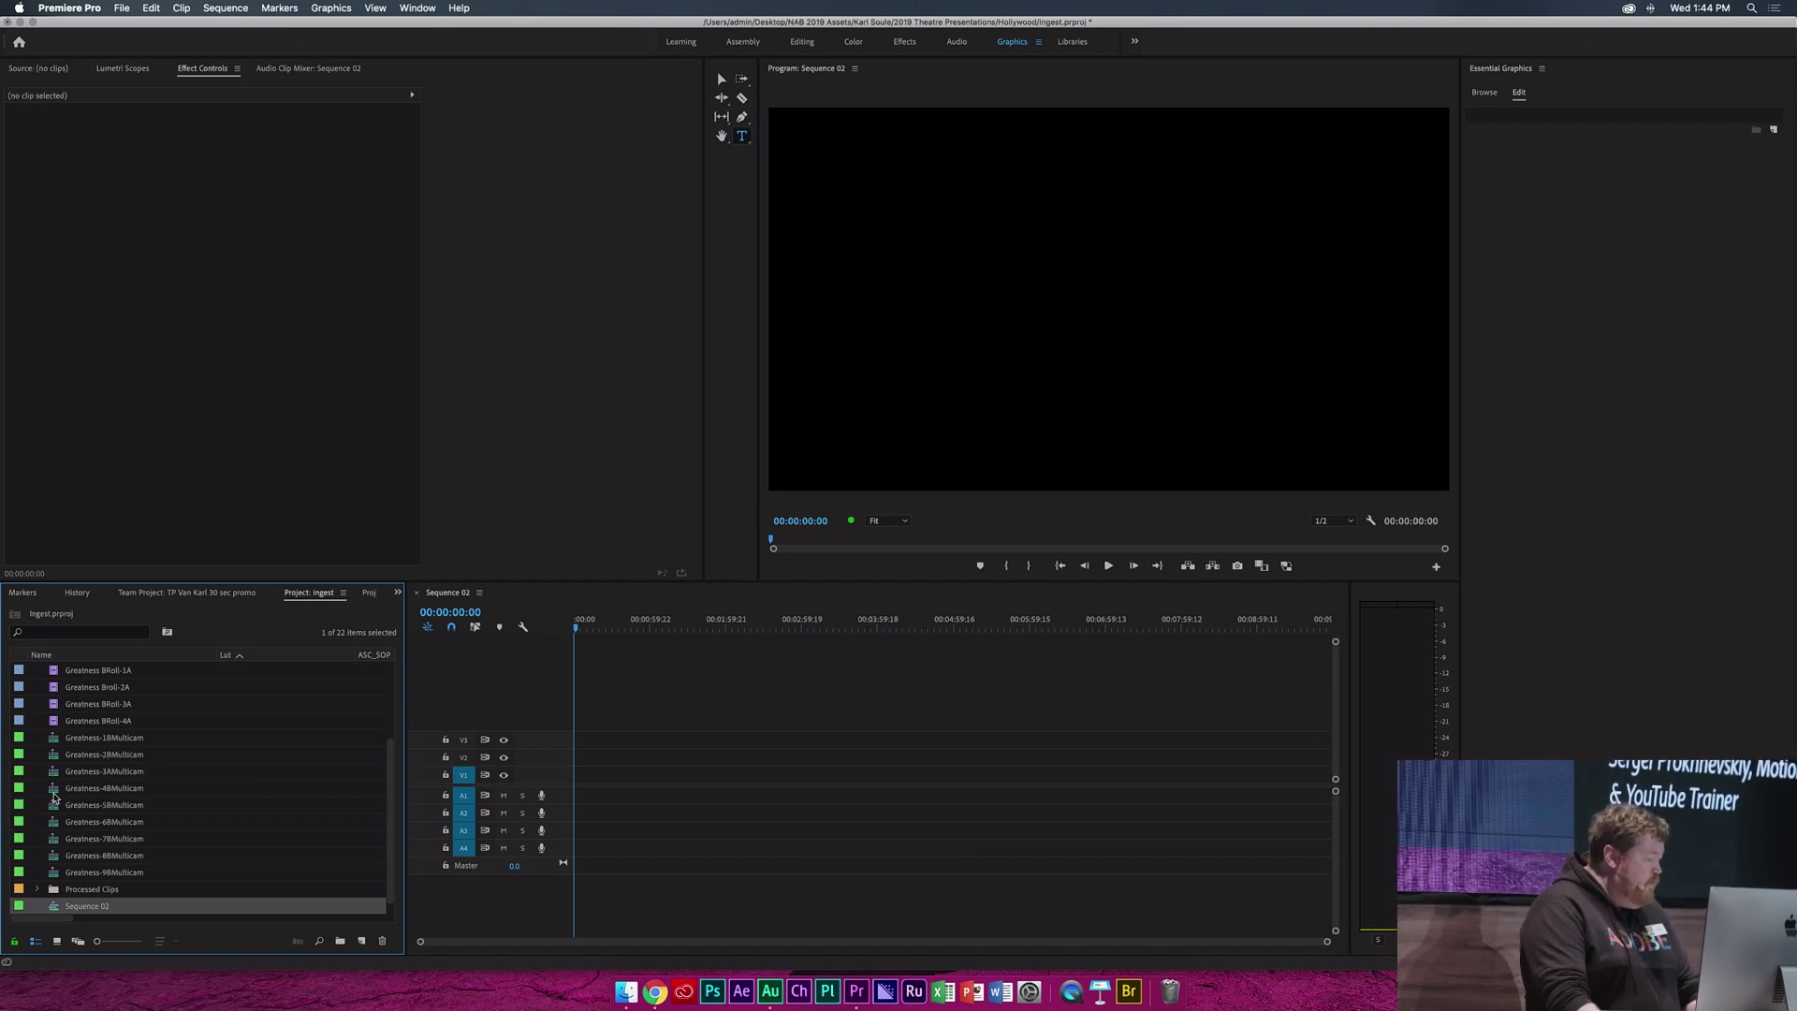
Load Greatness-4BMulticam into the Source Monitor and choose its second camera angle at 20:16:10:00 using the multi-camera view
double_click(54, 793)
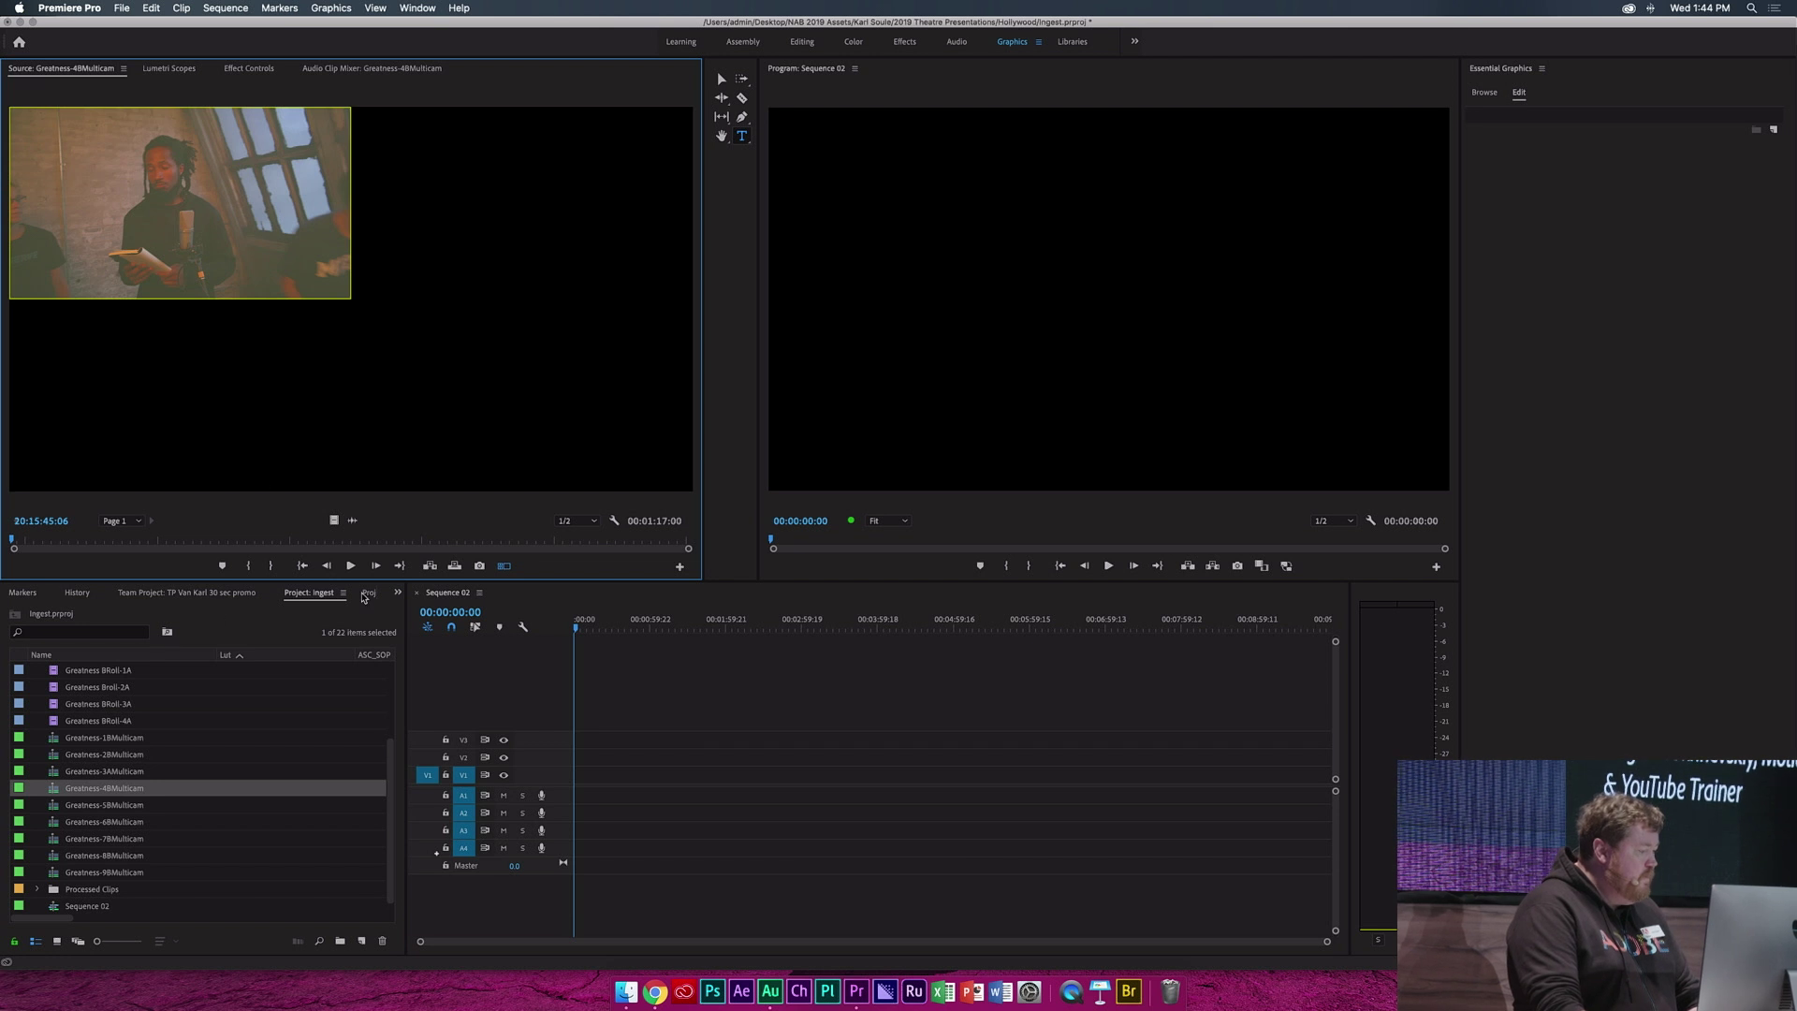
left_click(503, 566)
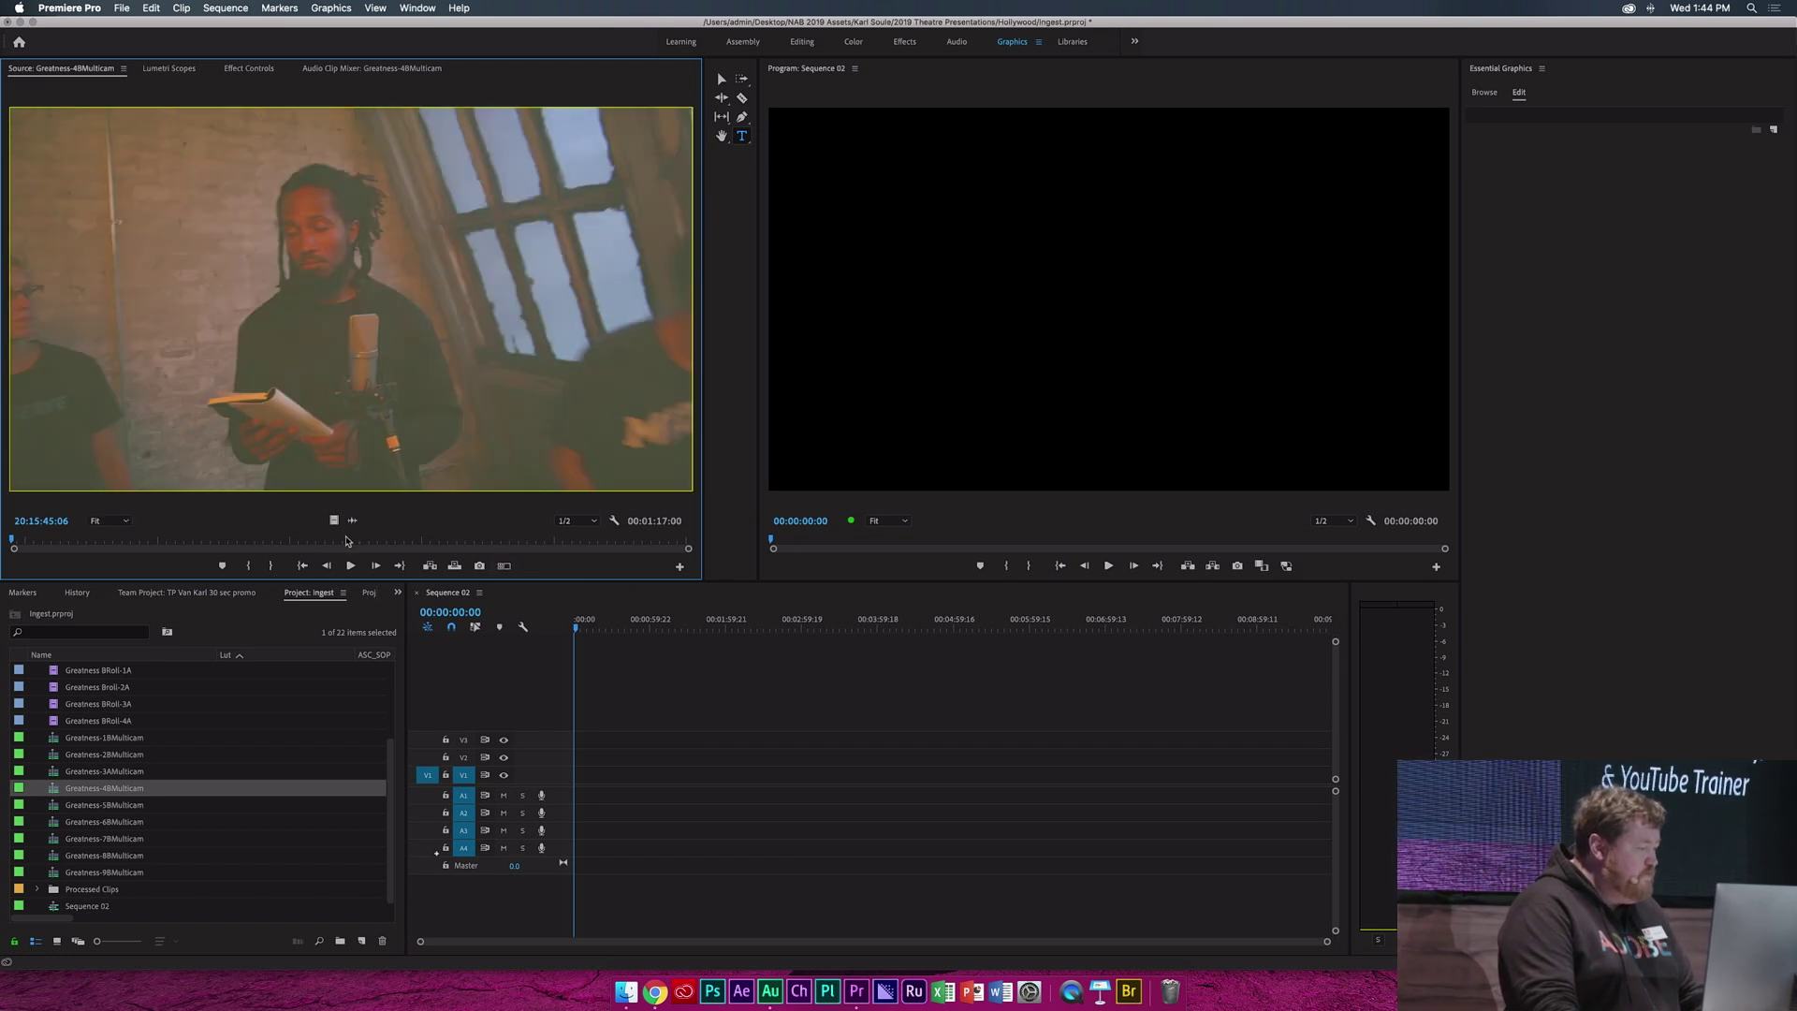
left_click(503, 566)
left_click_drag(140, 542, 227, 543)
left_click(436, 238)
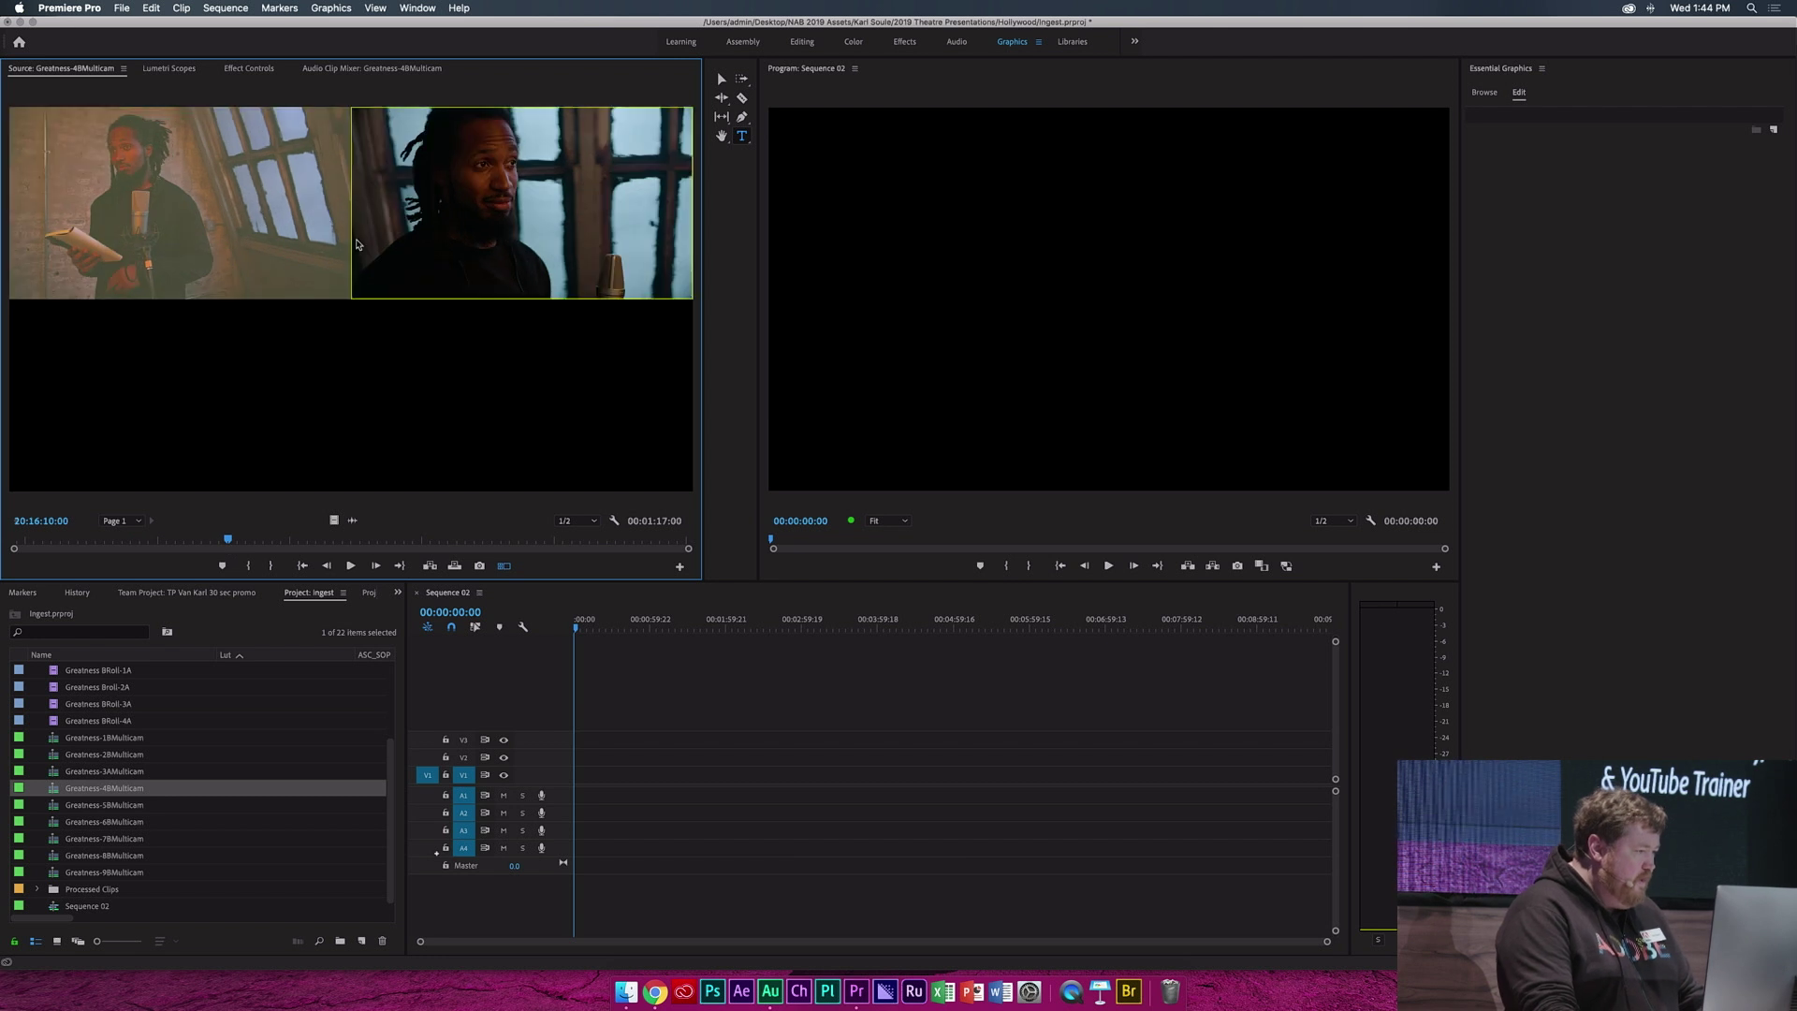
left_click(504, 566)
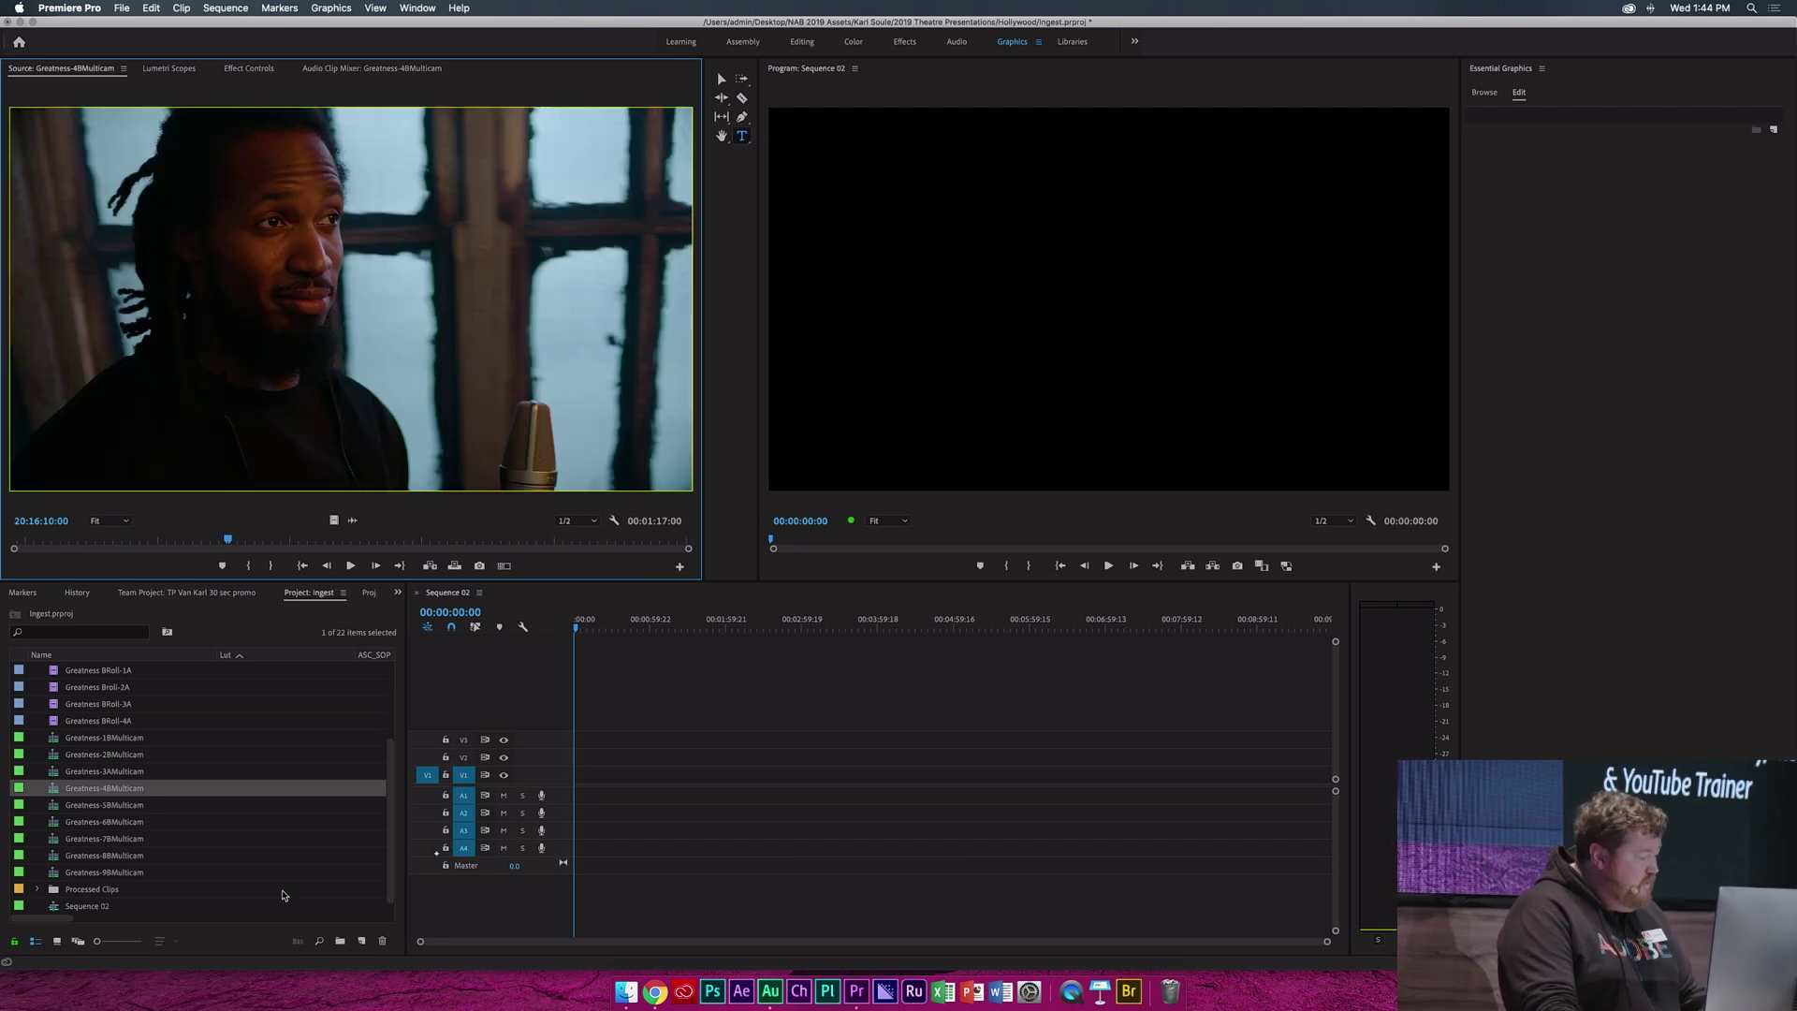
Add a fifth audio track for the multicam source and load Greatness-5BMulticam into the Source Monitor at about 20:21:38
left_click(437, 858)
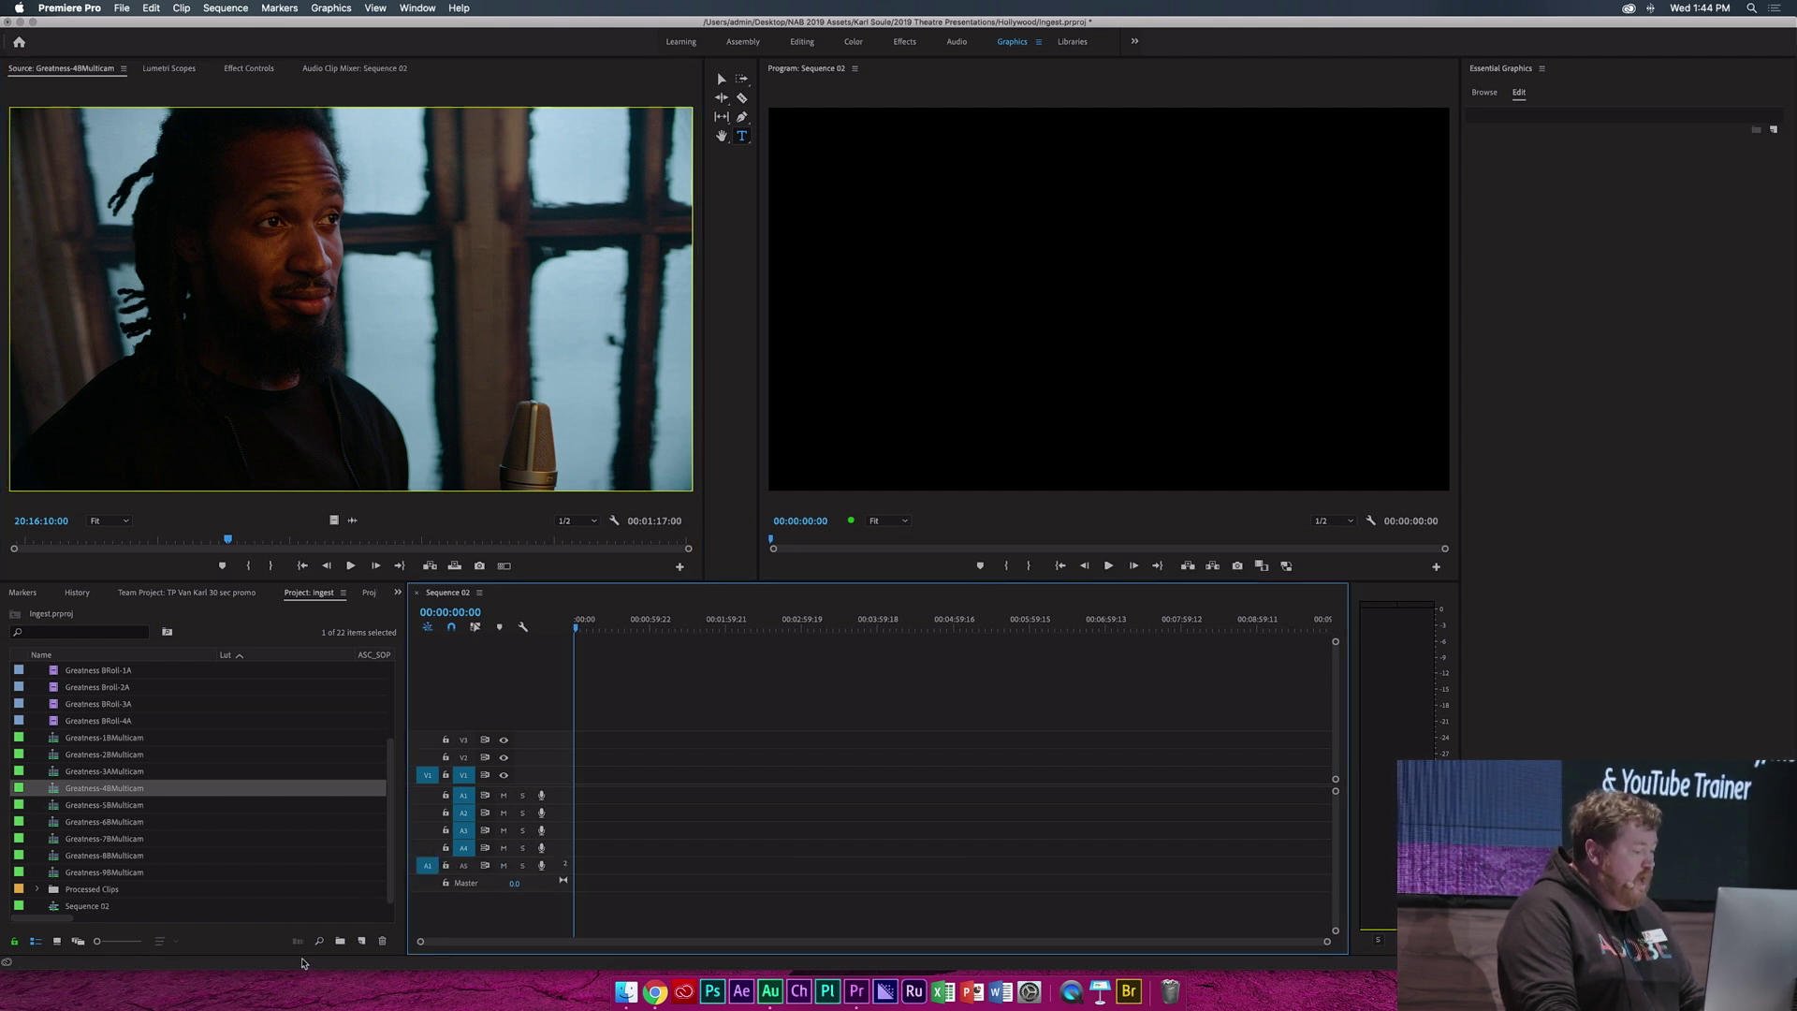
double_click(53, 807)
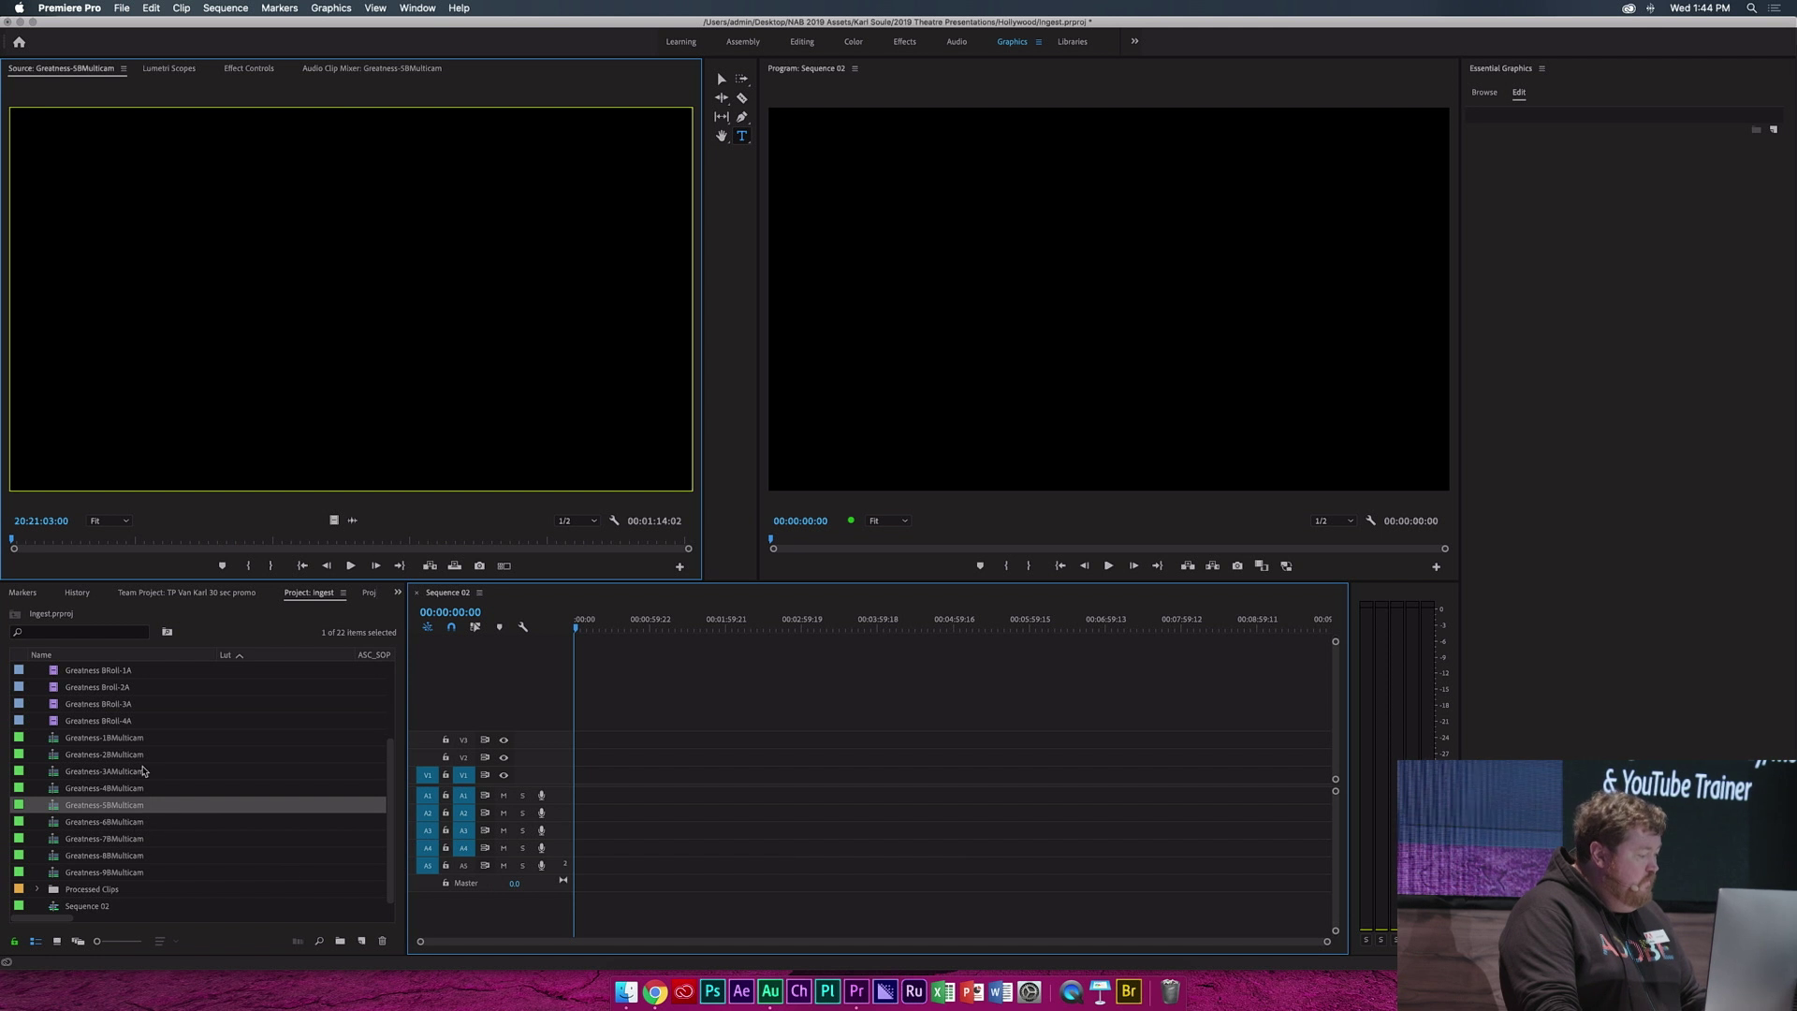
left_click_drag(222, 543, 335, 535)
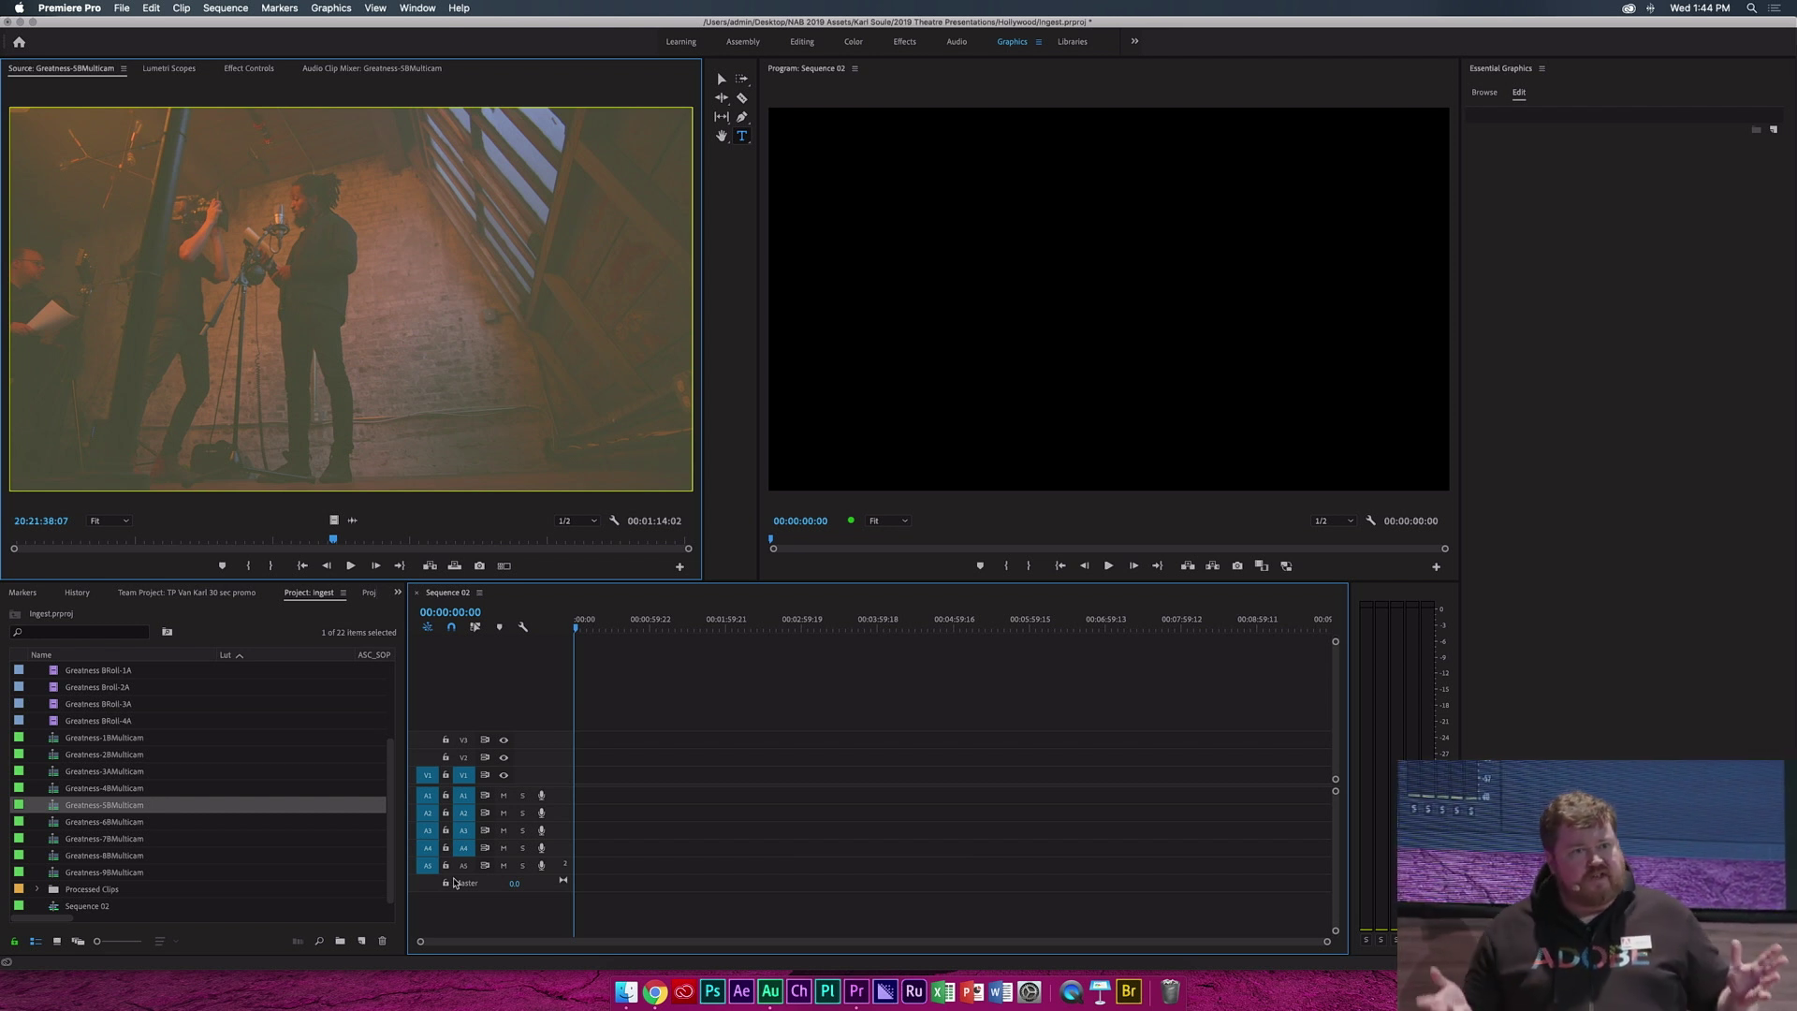
key("super+s")
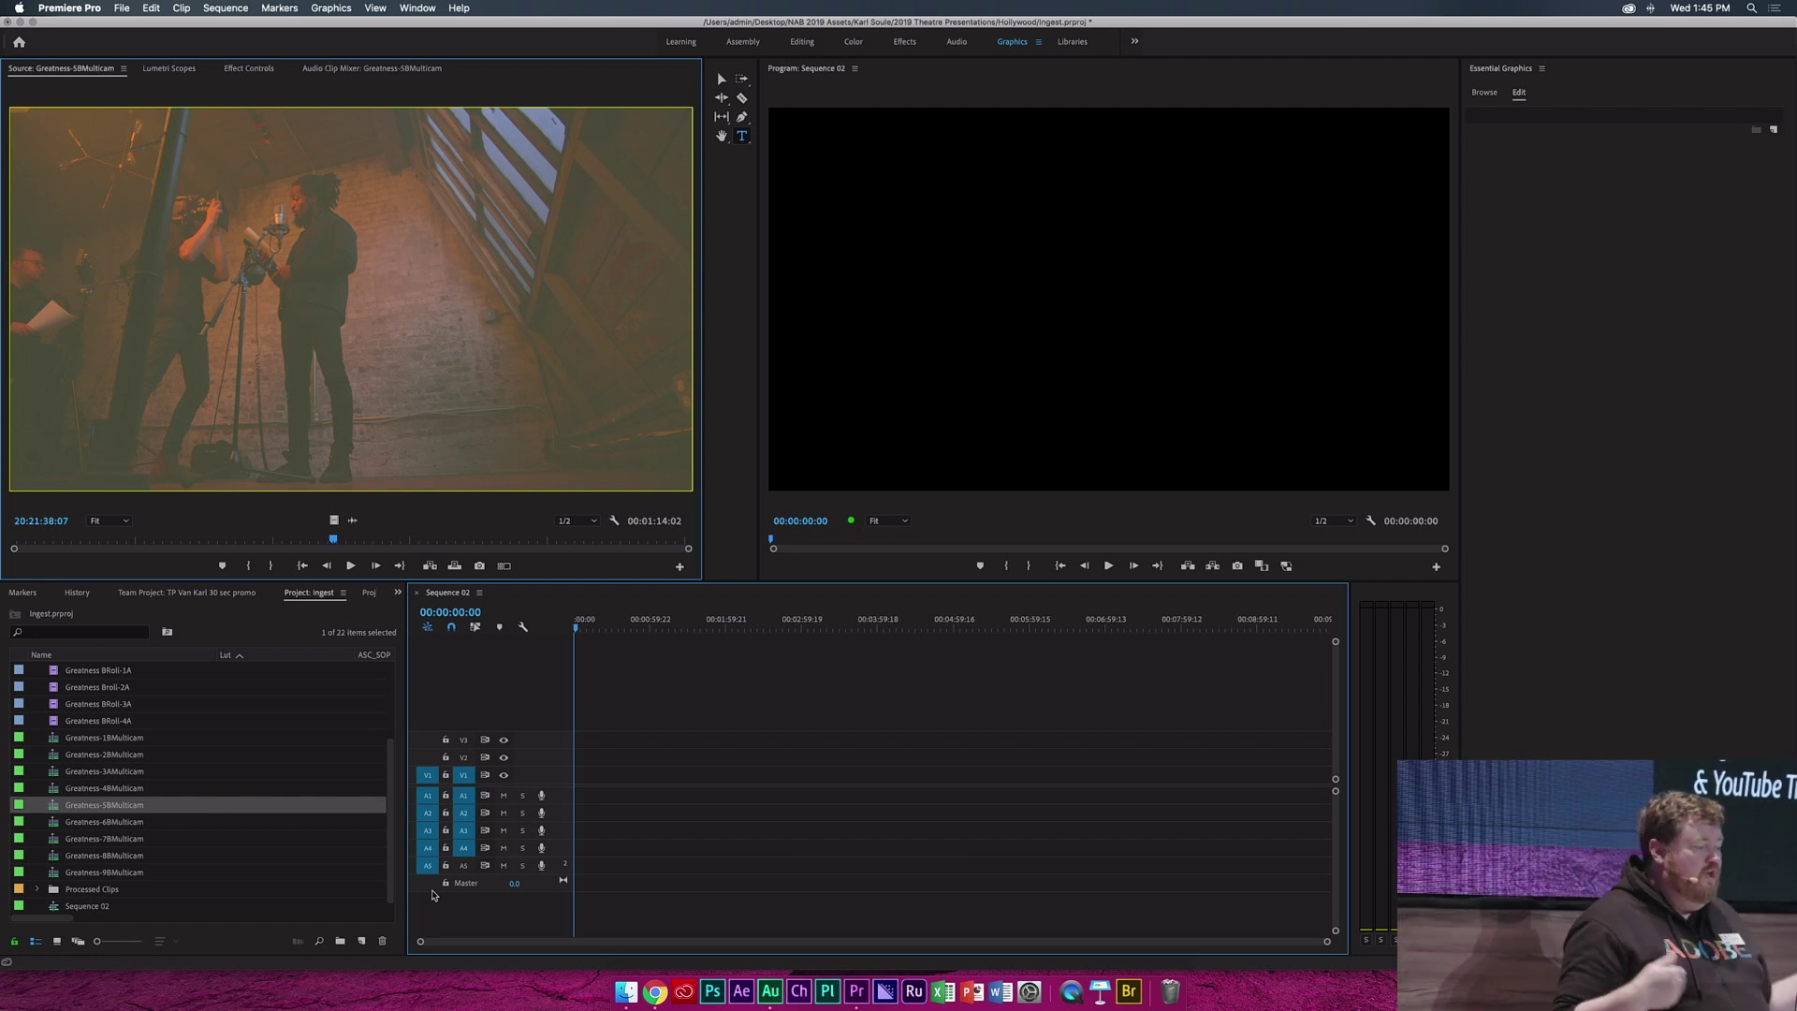
Modify the audio channels of Greatness-5BMulticam to a single mono audio clip that uses only media source channel 5
right_click(54, 807)
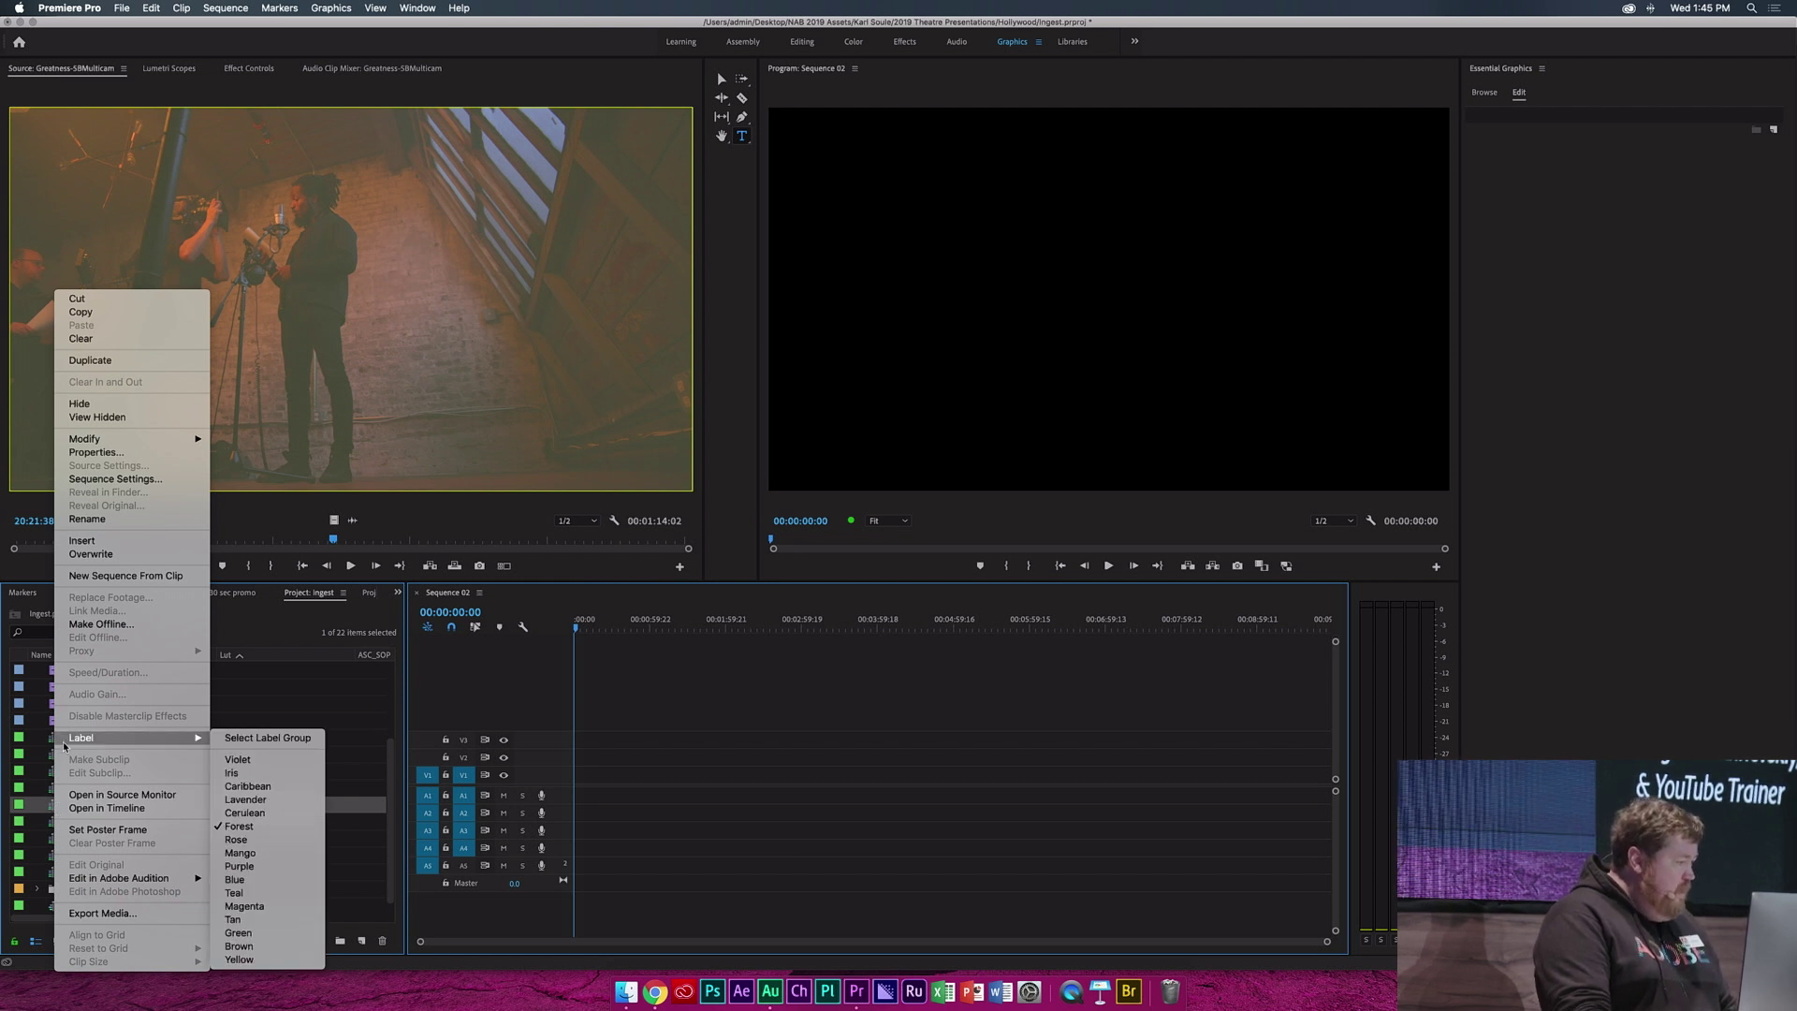
mouse_move(115, 442)
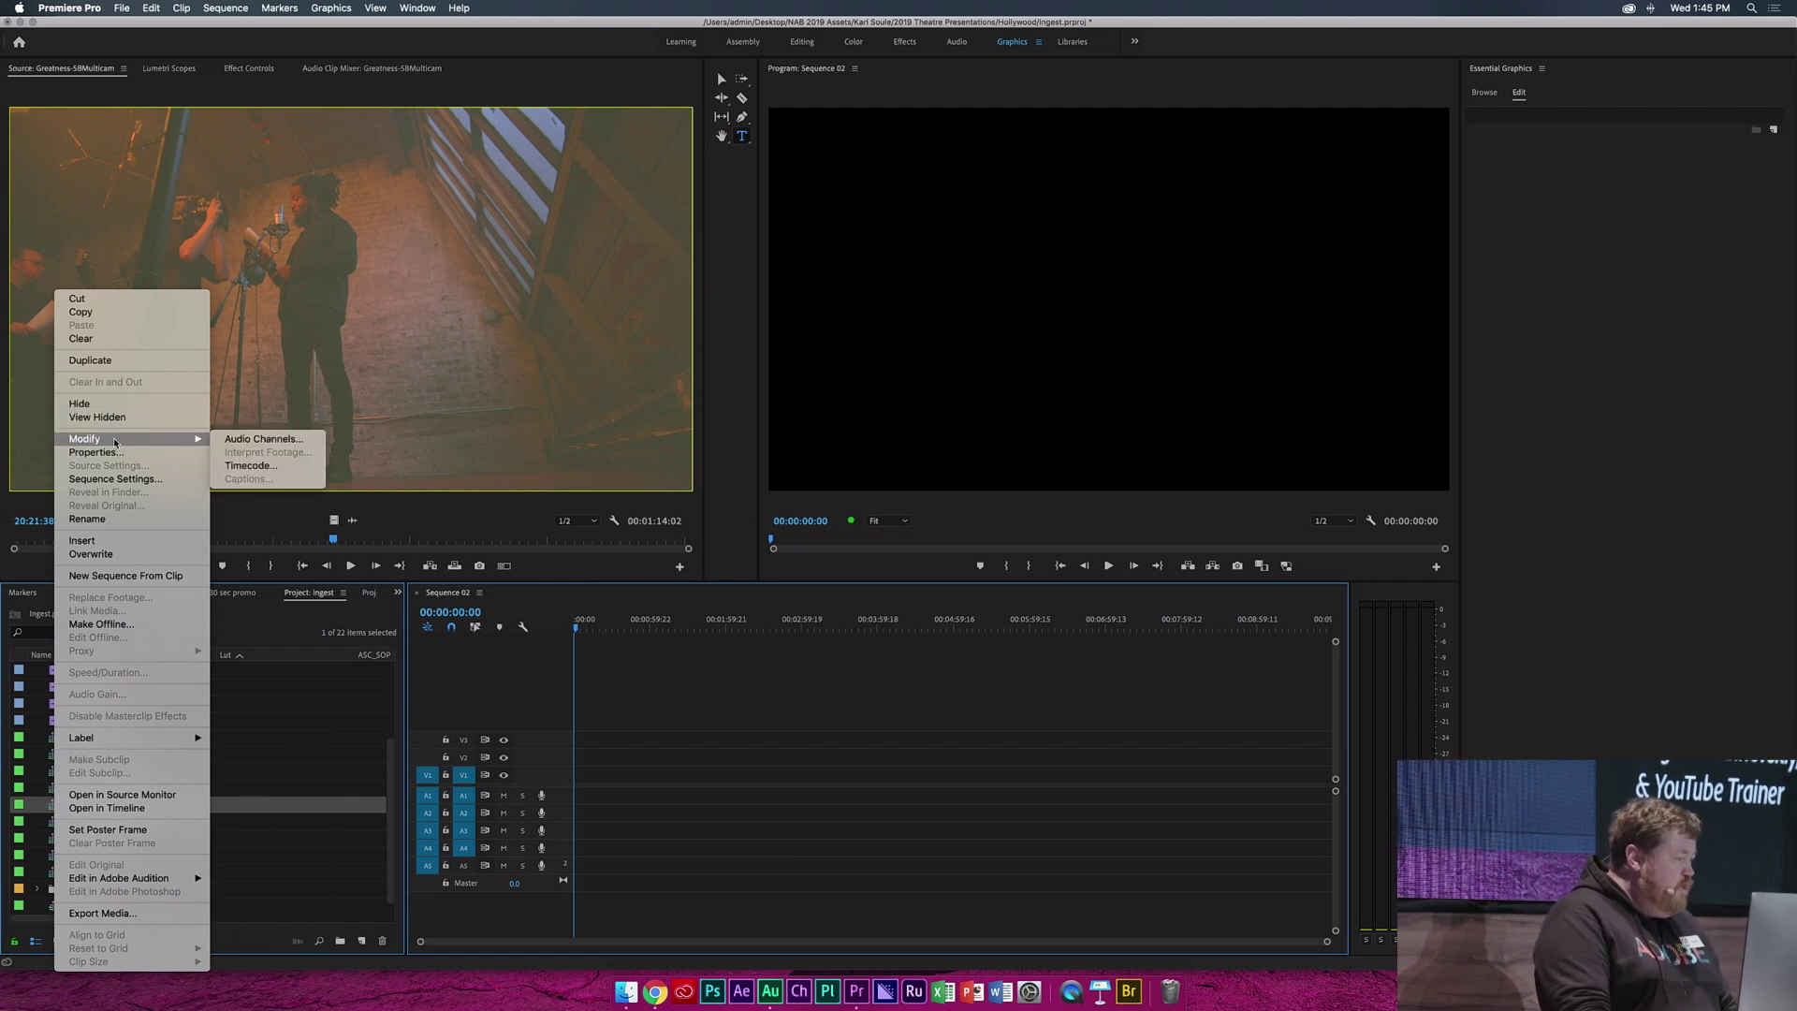
left_click(263, 440)
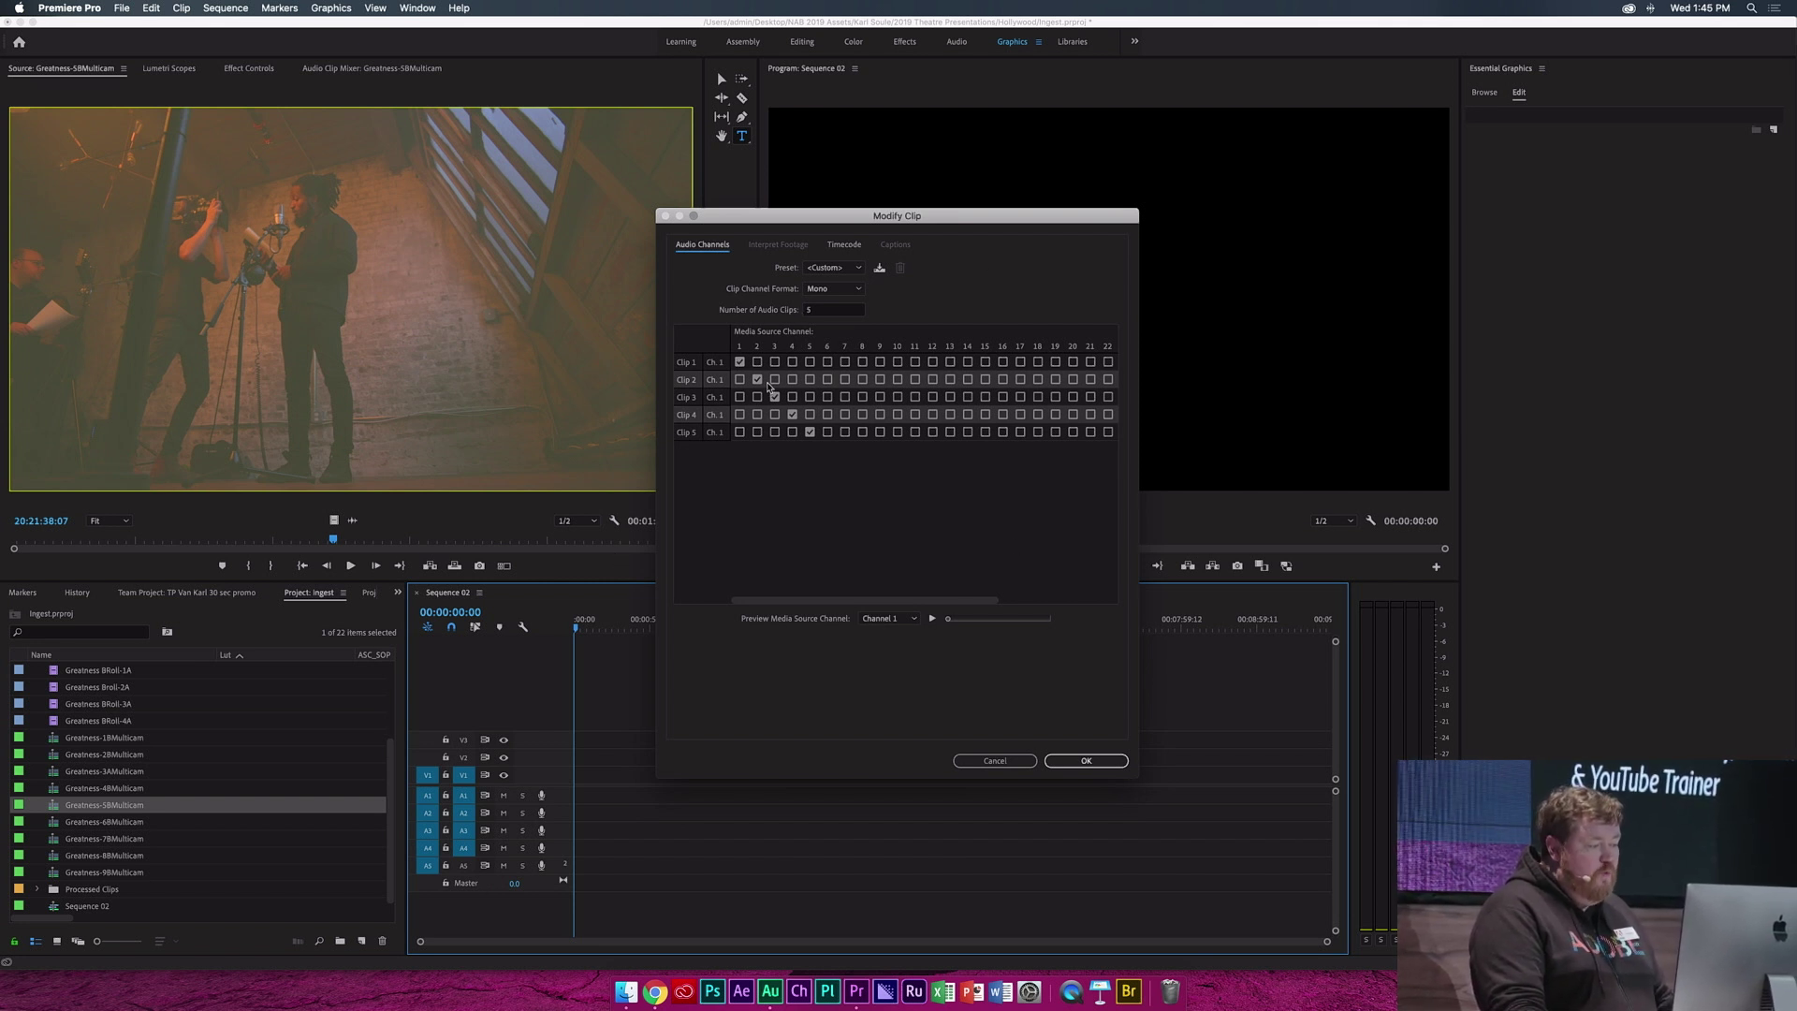
left_click(811, 310)
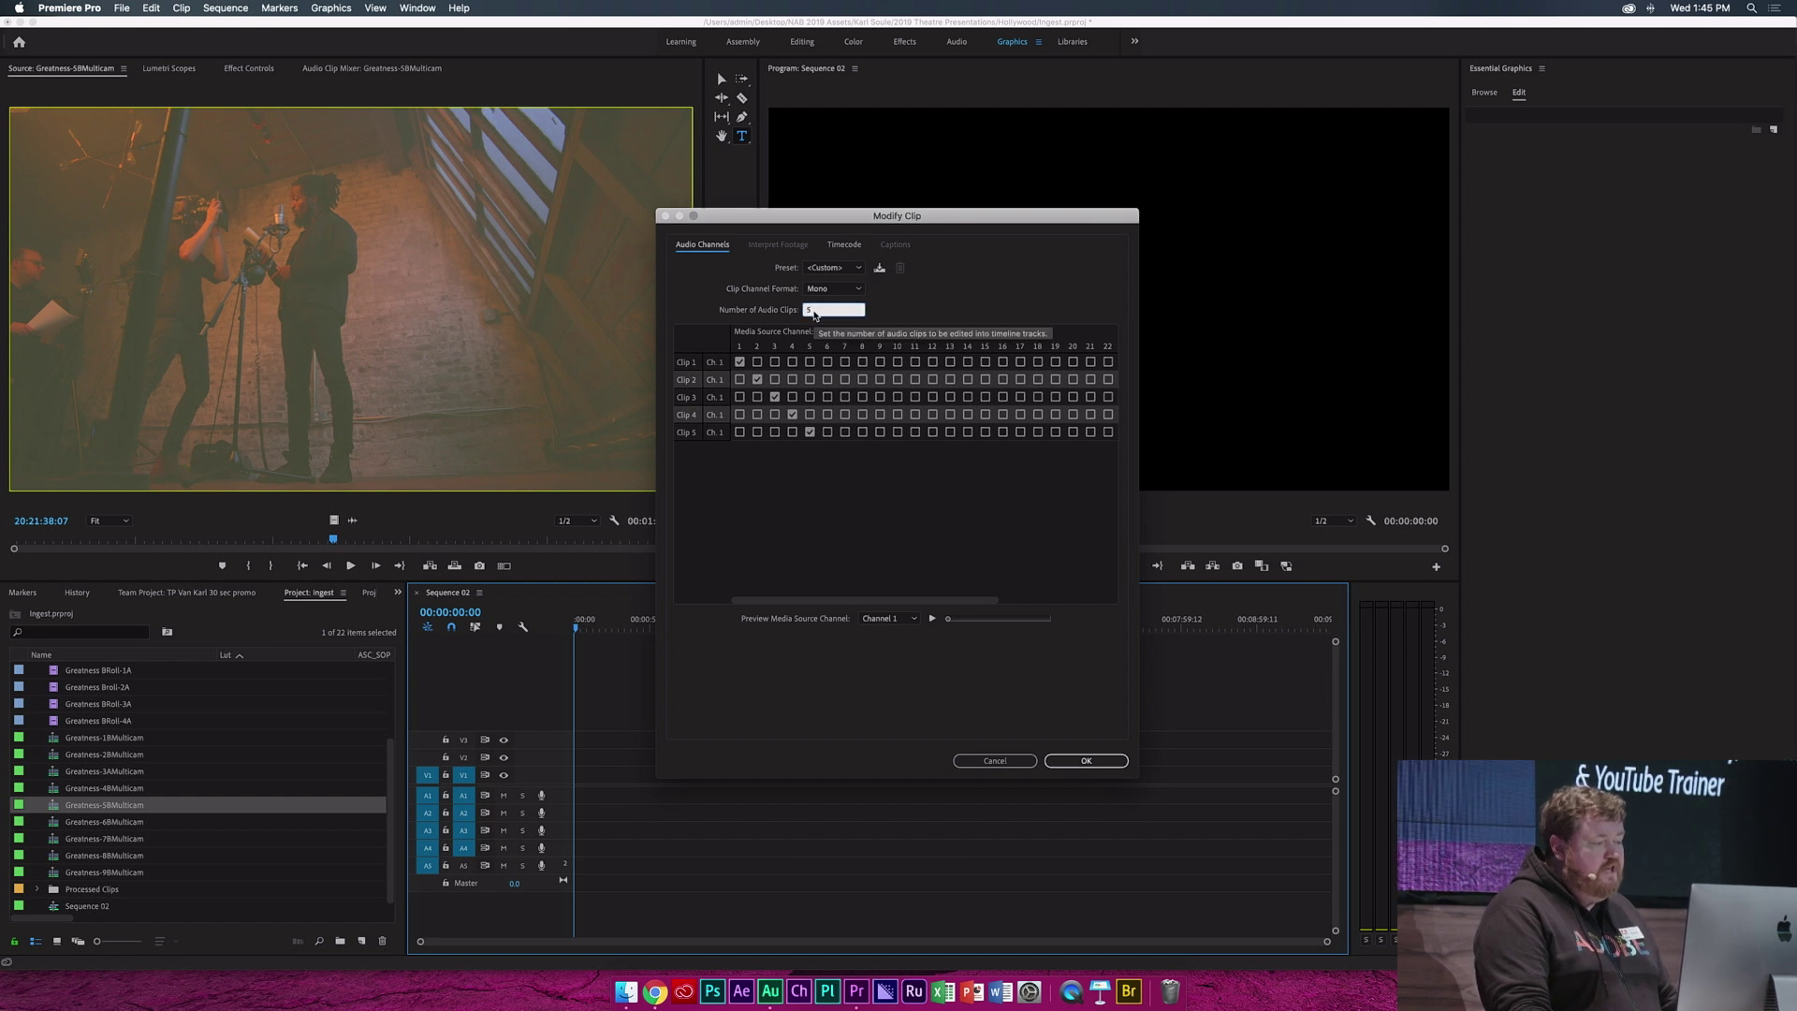
type("1")
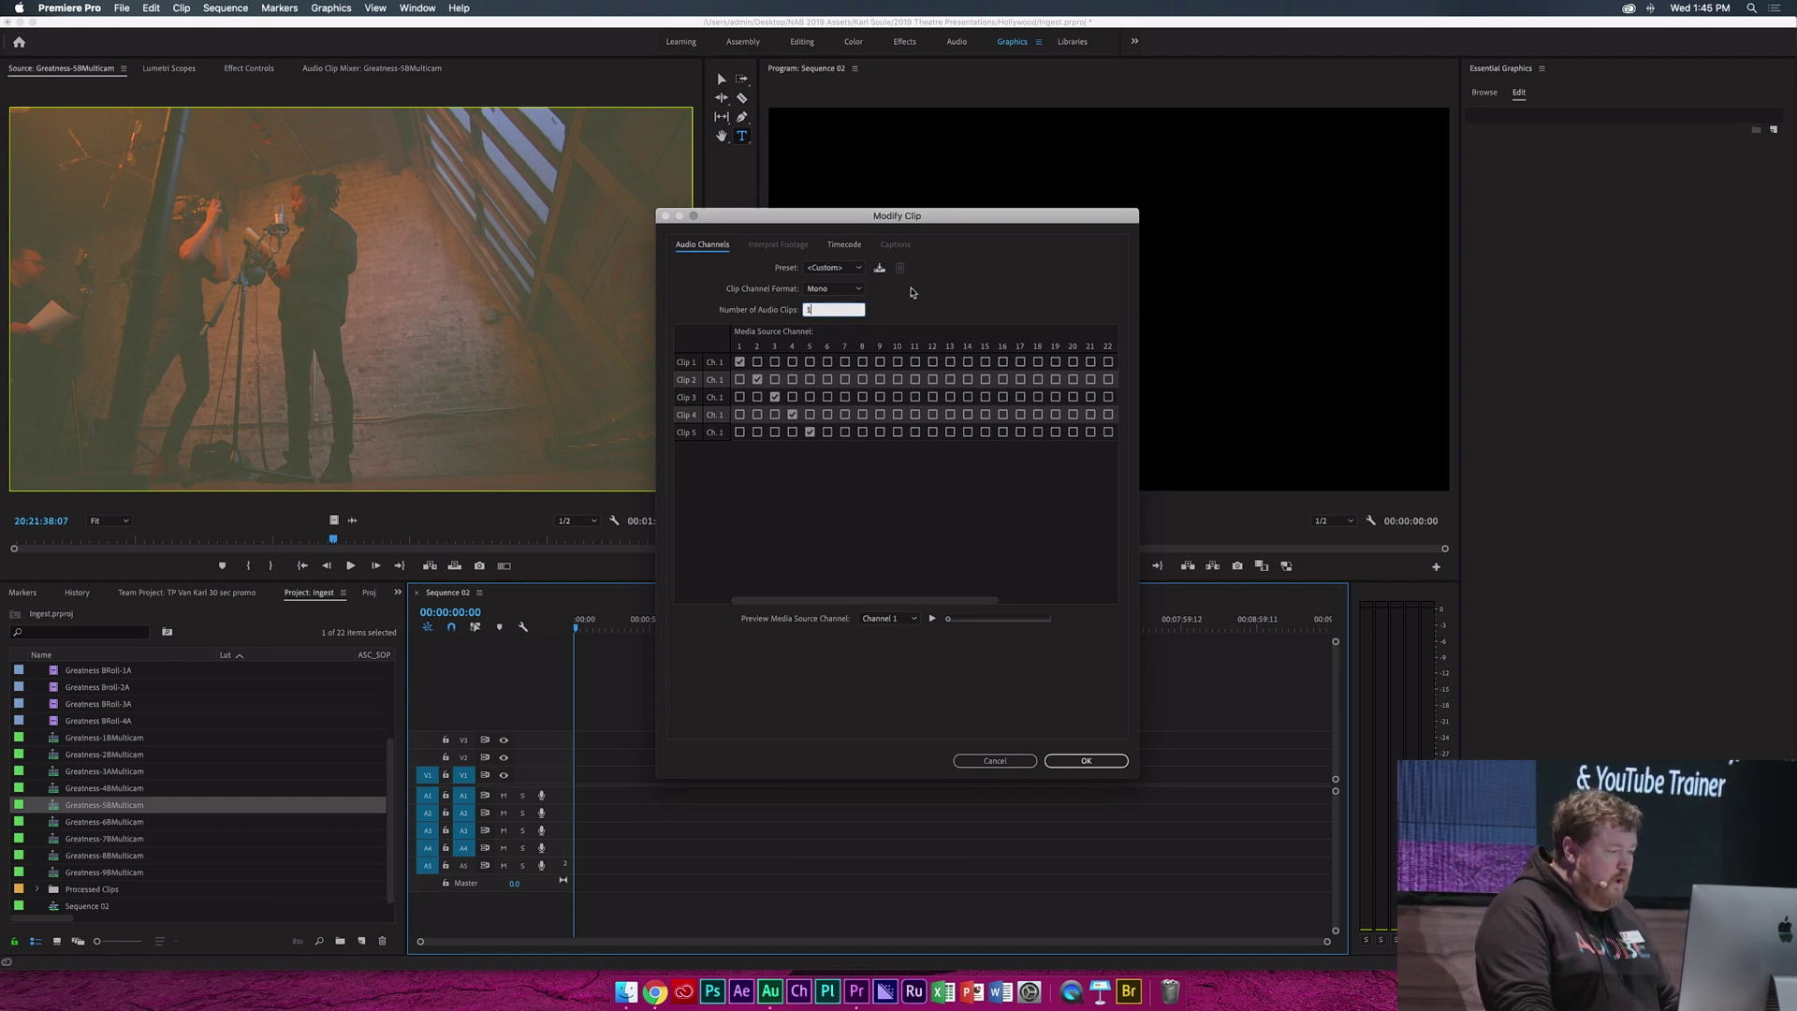
key("Tab")
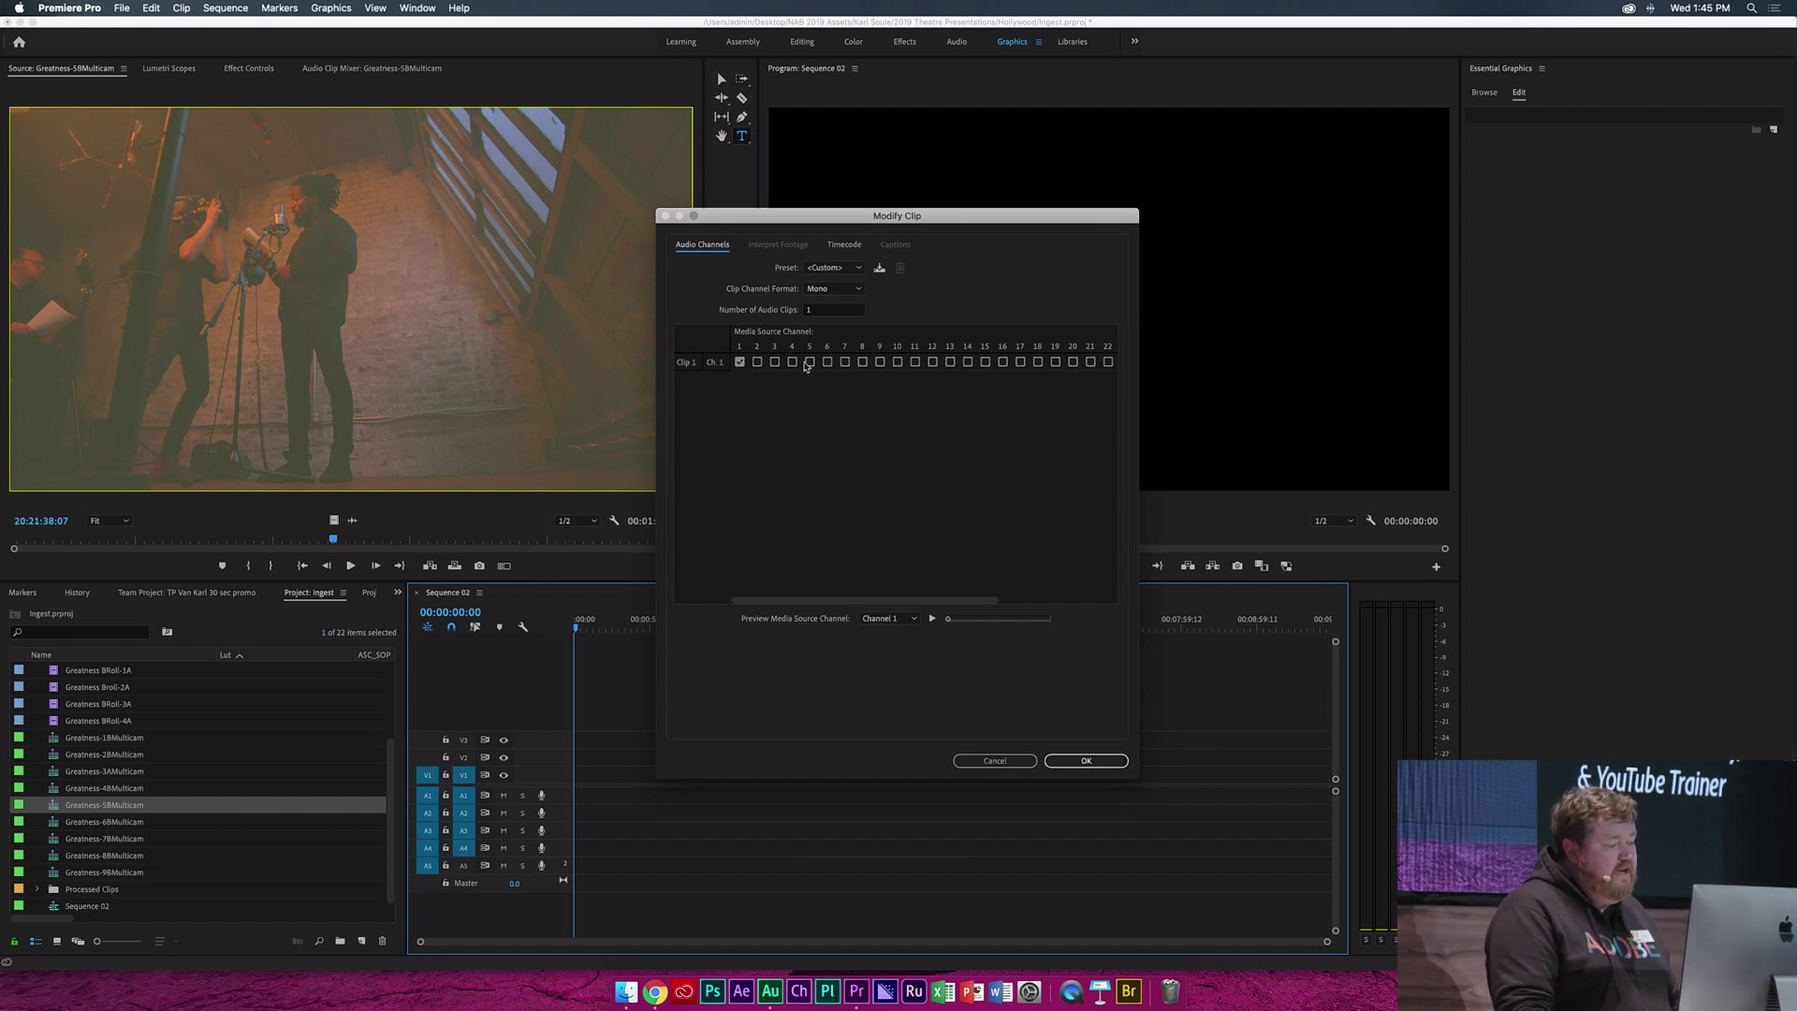
left_click(810, 362)
left_click(740, 362)
left_click(1088, 761)
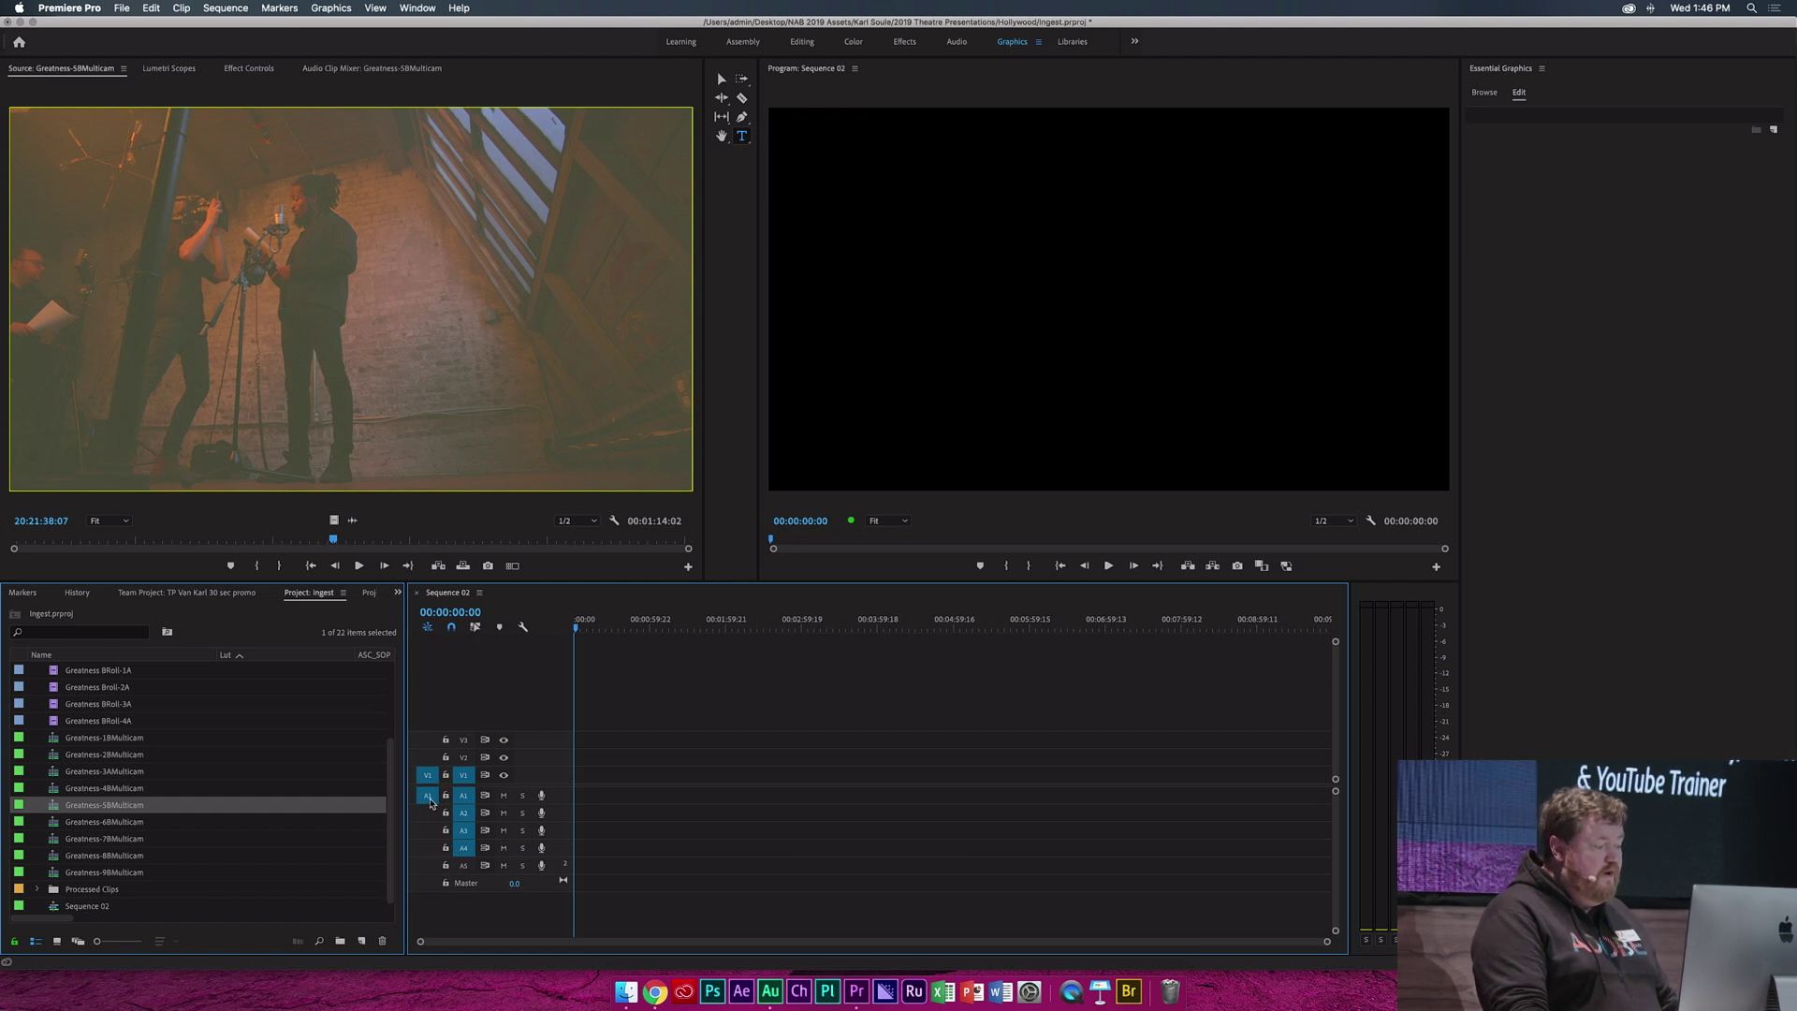
Place Greatness-5BMulticam on V1 and A1 of Sequence 02 at about 00:02:25 and park the playhead at 00:03:11:03
left_click_drag(351, 299, 760, 787)
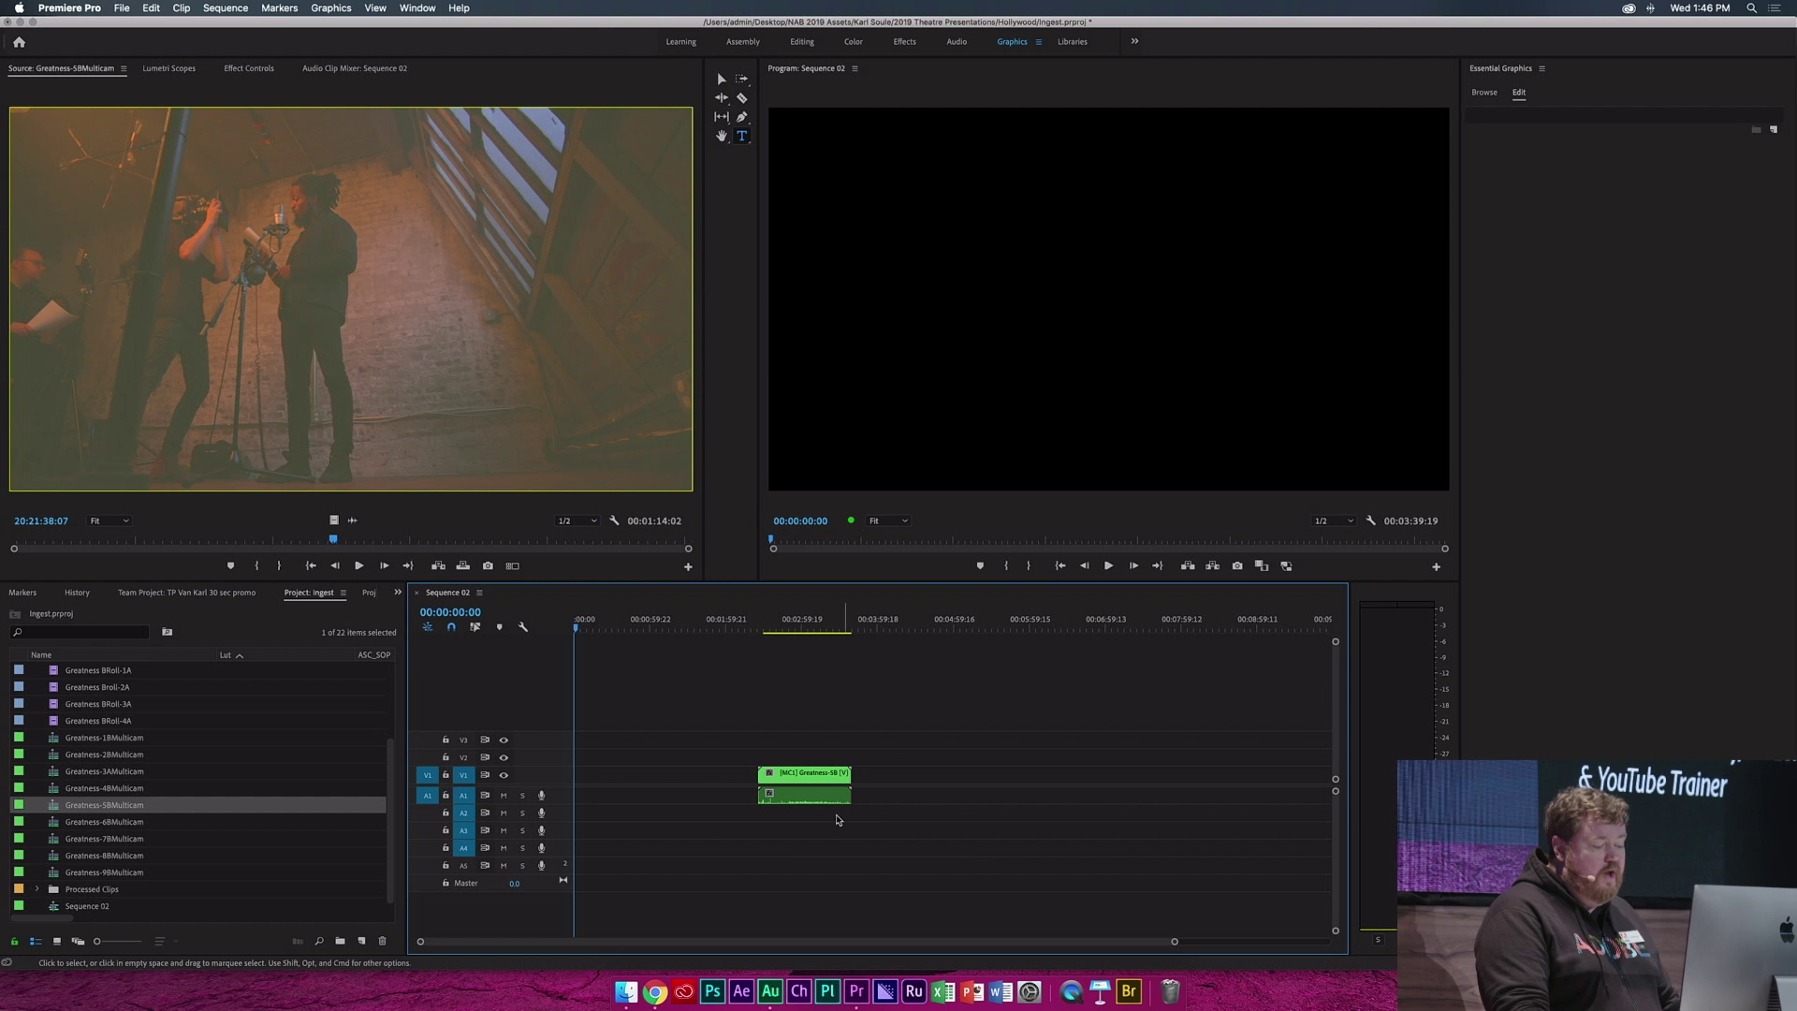
left_click(806, 622)
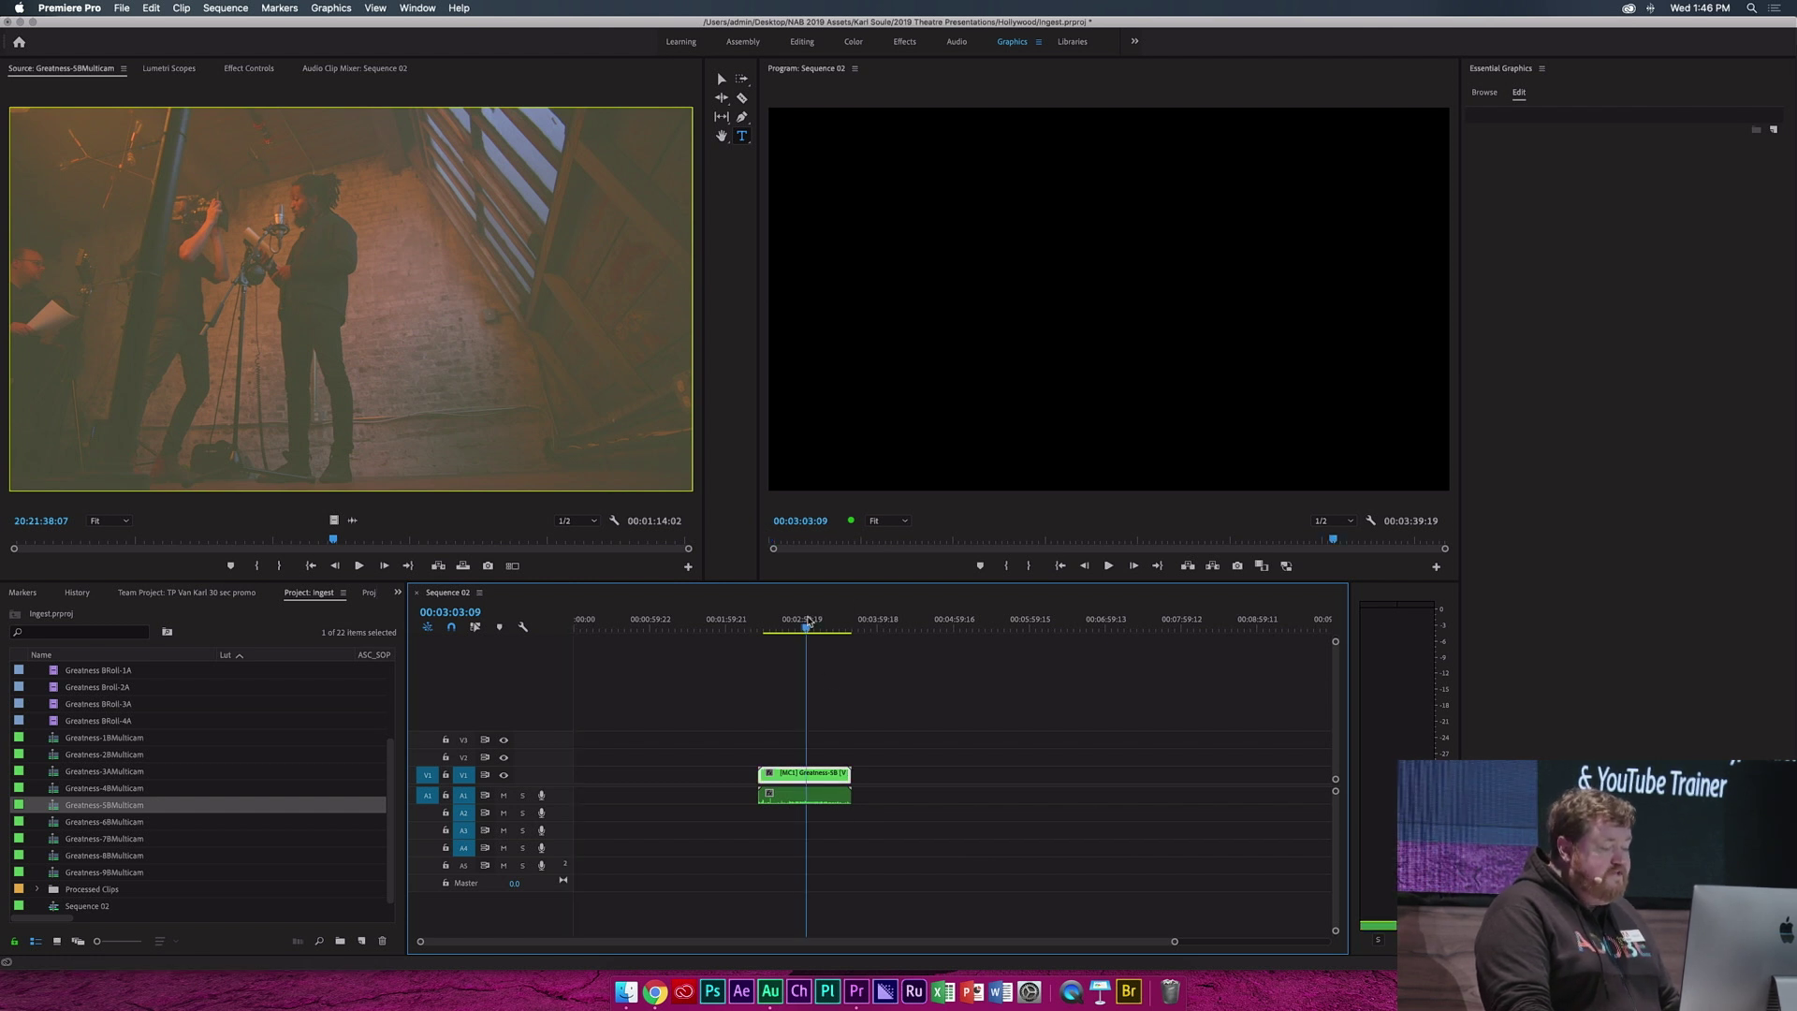
left_click_drag(806, 621, 816, 622)
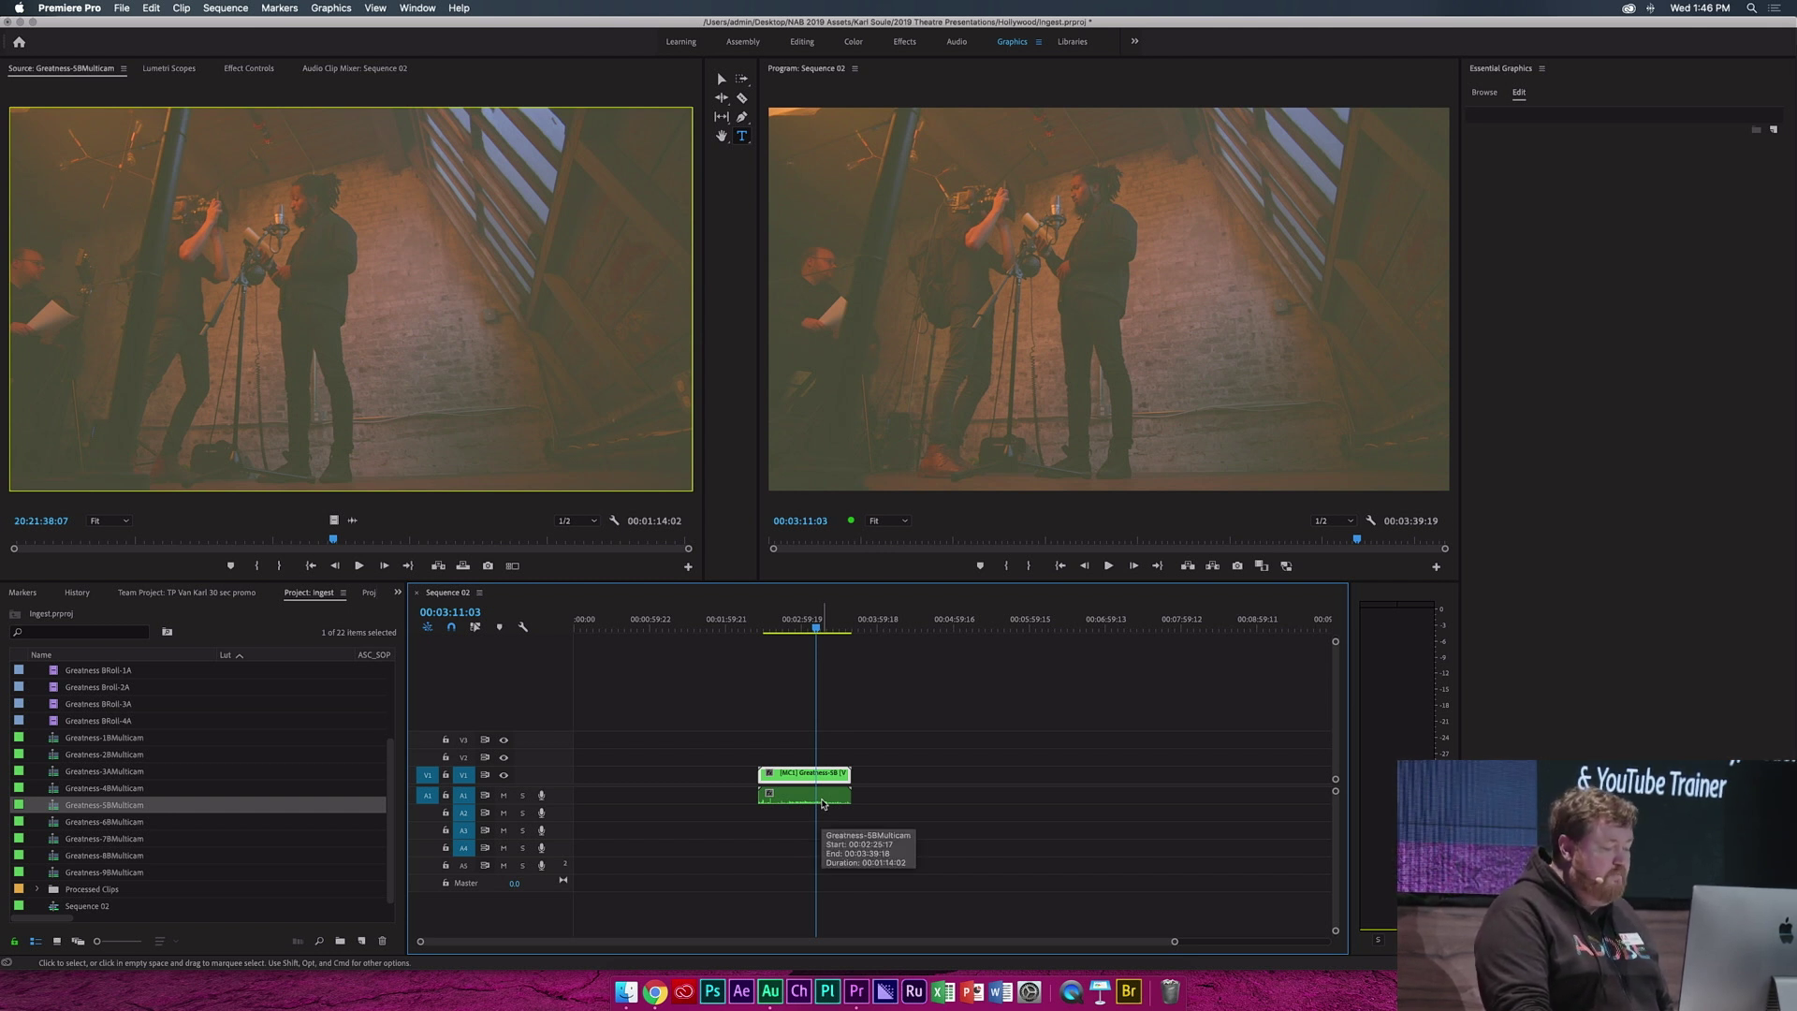
Open the nested Greatness-5BMulticam sequence from its timeline audio and match-frame its original WAV recording into the Source Monitor
double_click(823, 802)
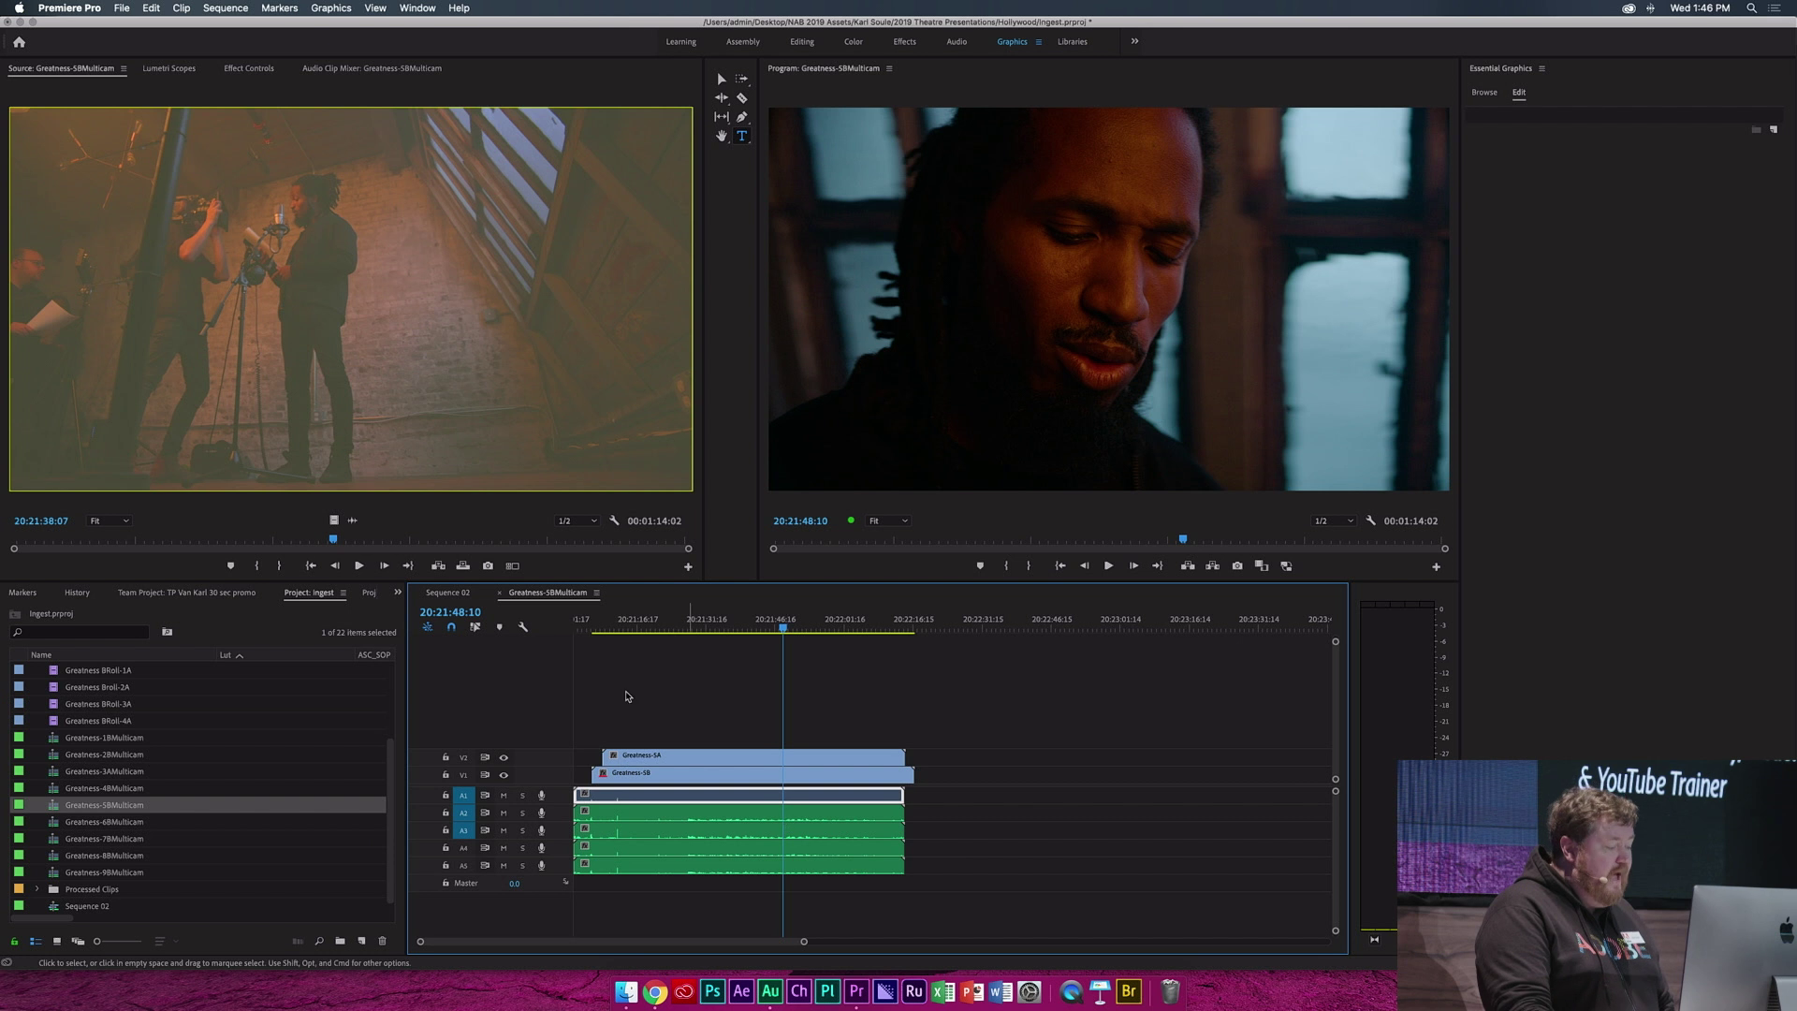
key("f")
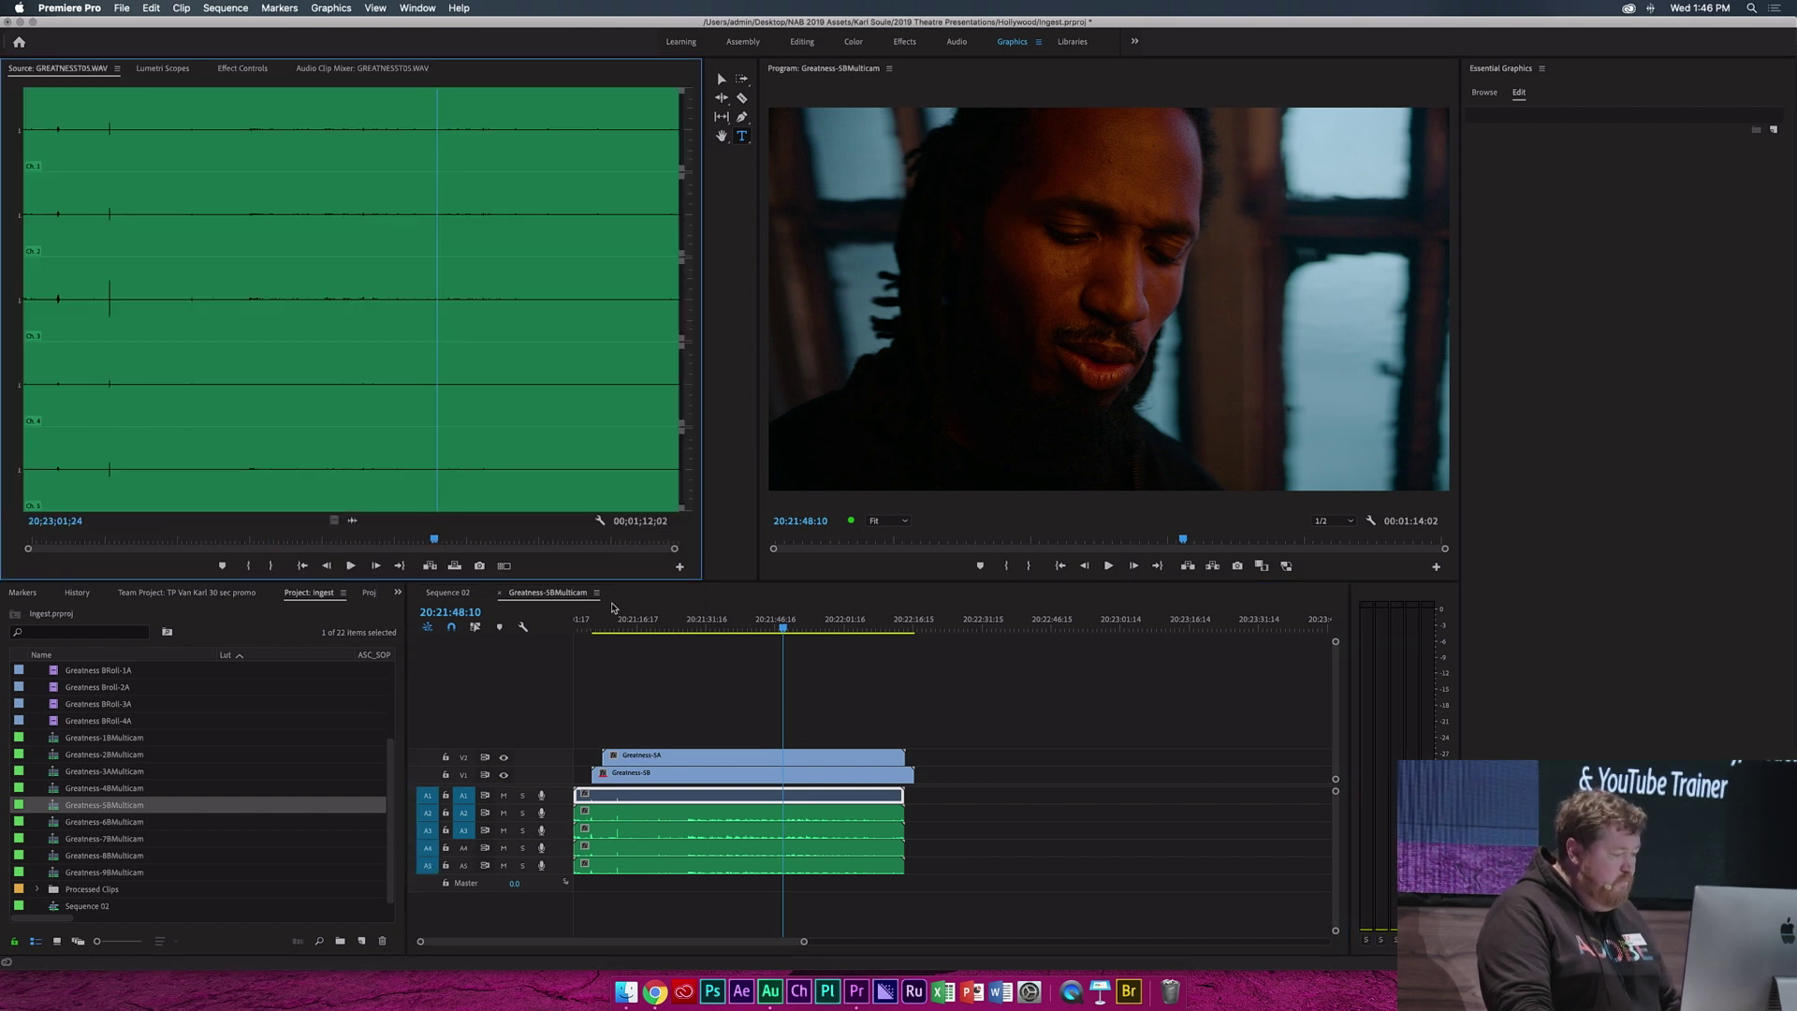
Return to Sequence 02 and disable source patching for A1, A2, A4 and A5, leaving only A3 patched
left_click(457, 593)
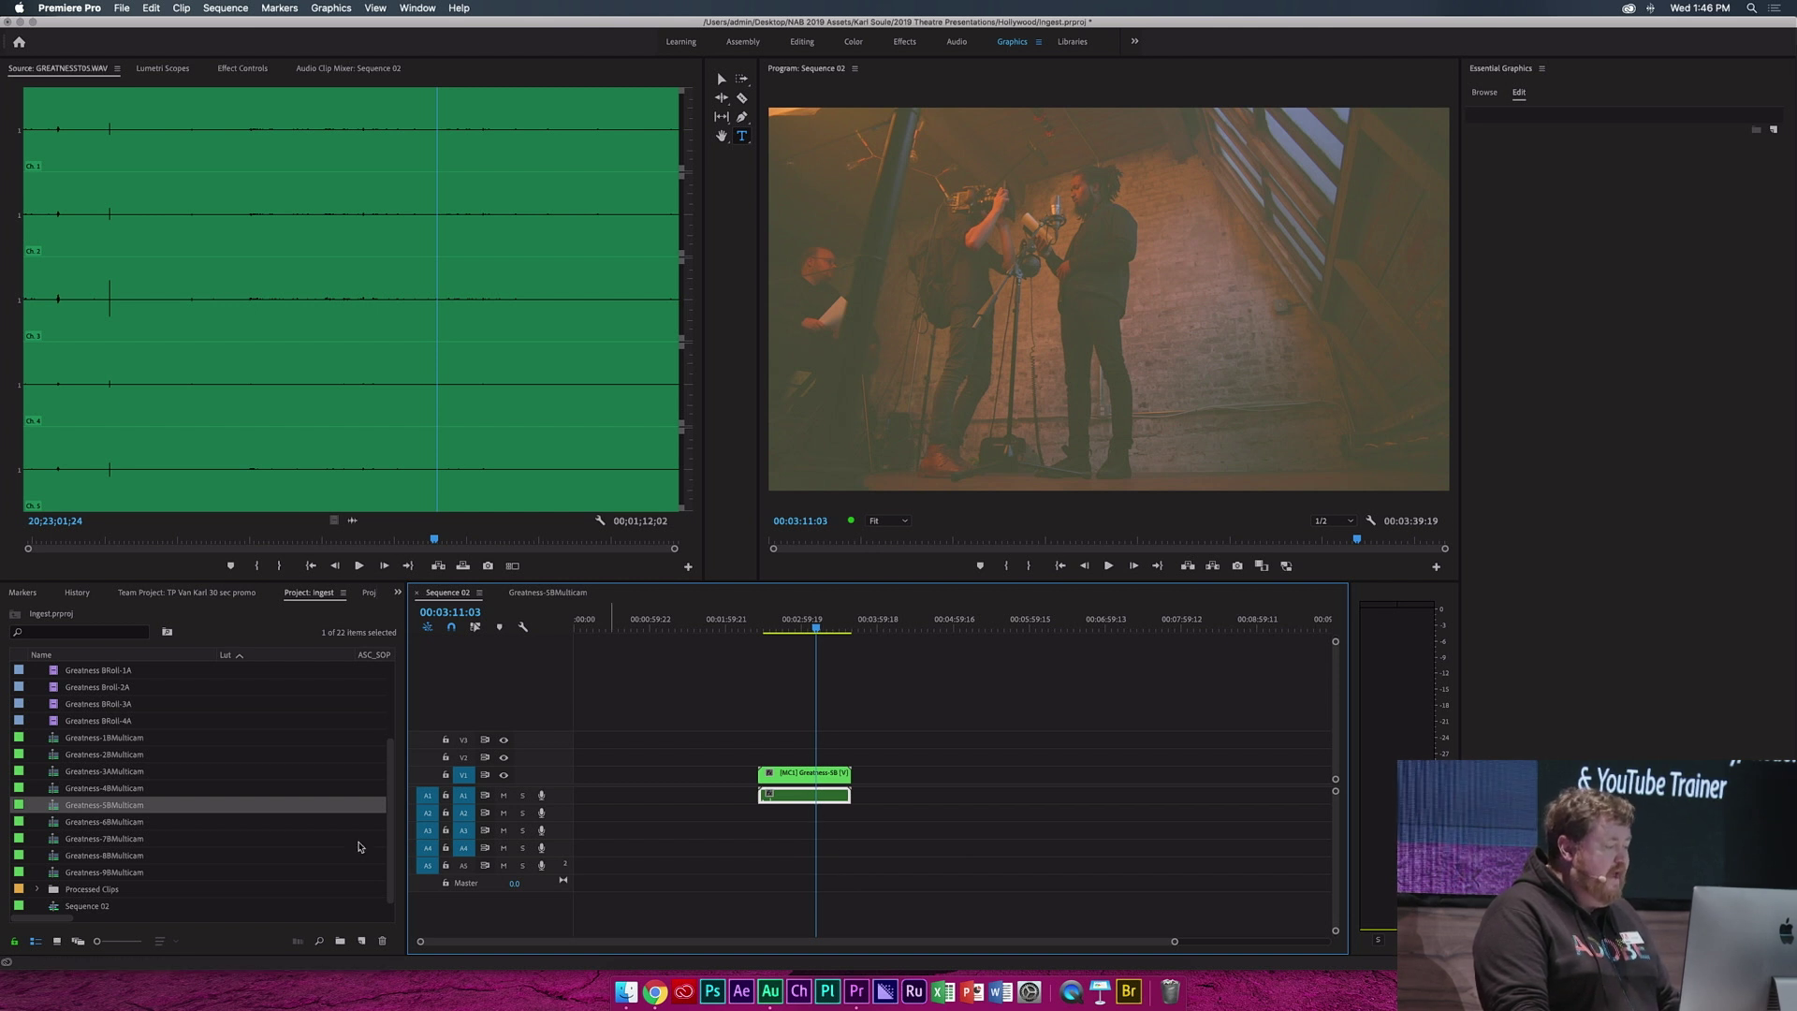
left_click(429, 796)
left_click(427, 848)
left_click(430, 813)
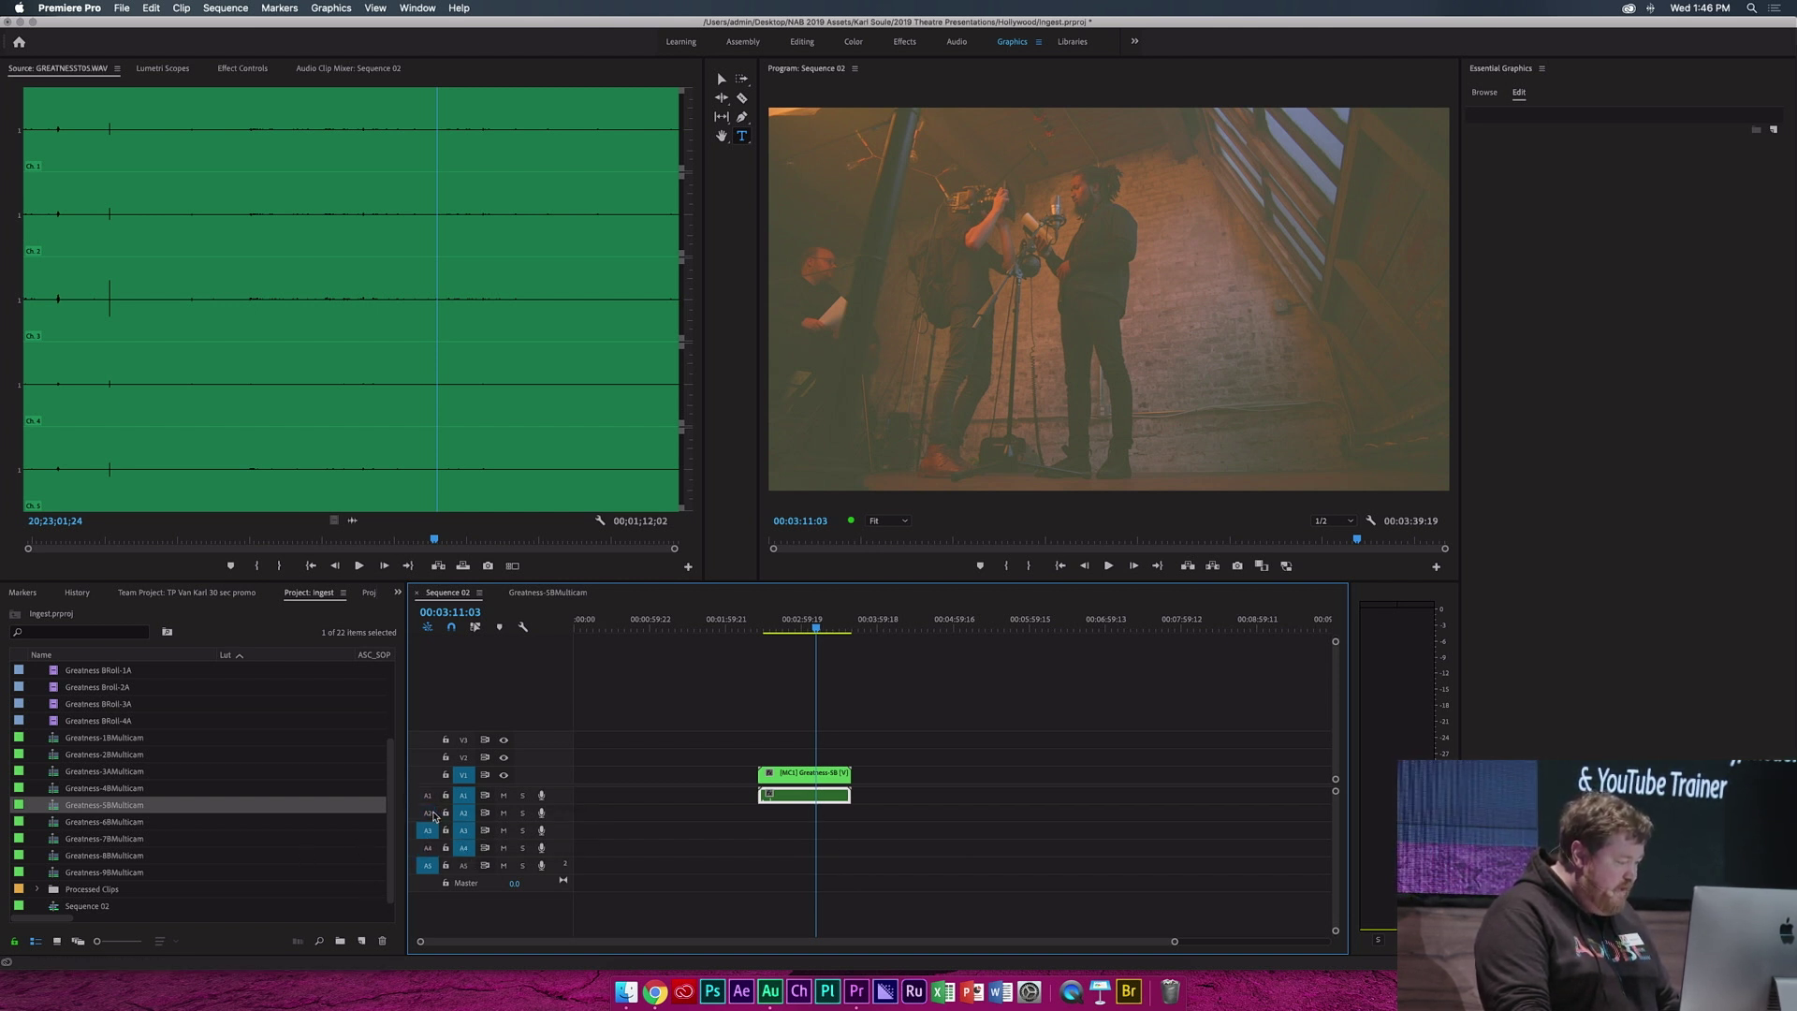
left_click(426, 866)
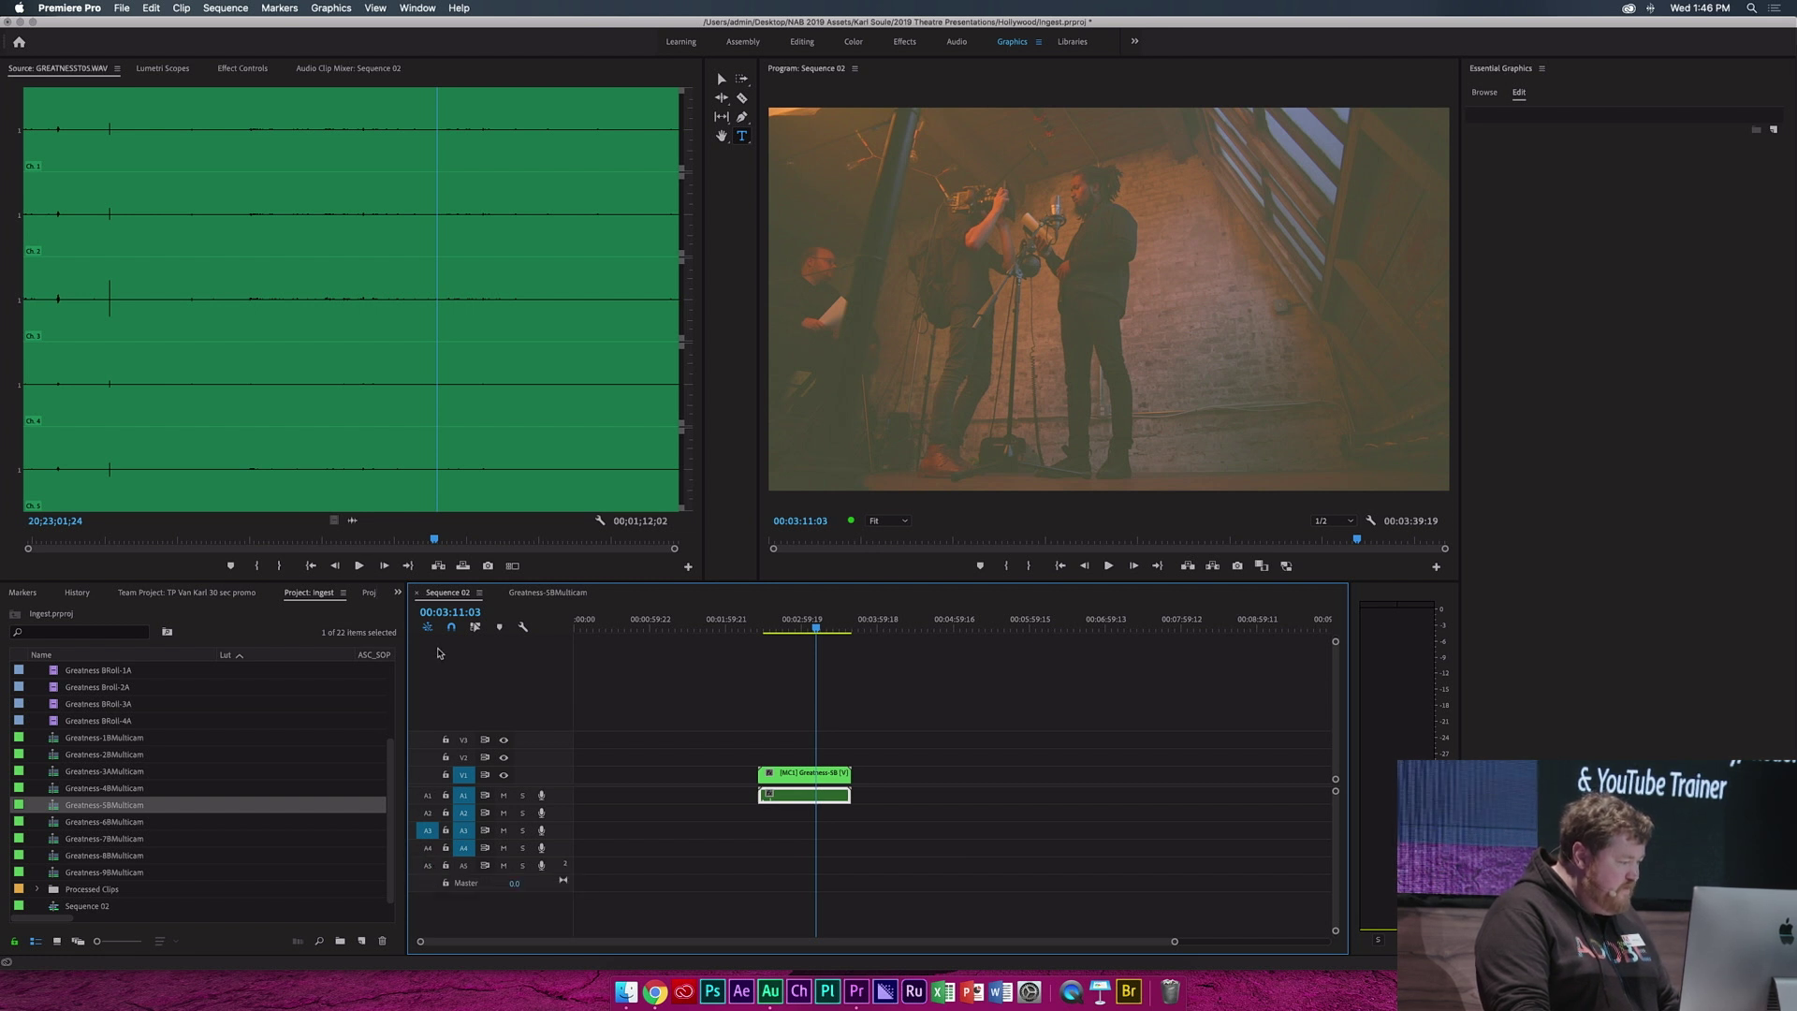
Overwrite the WAV's third channel onto A3 of Sequence 02 from 00:03:11:03, and take that edit back out
left_click(463, 567)
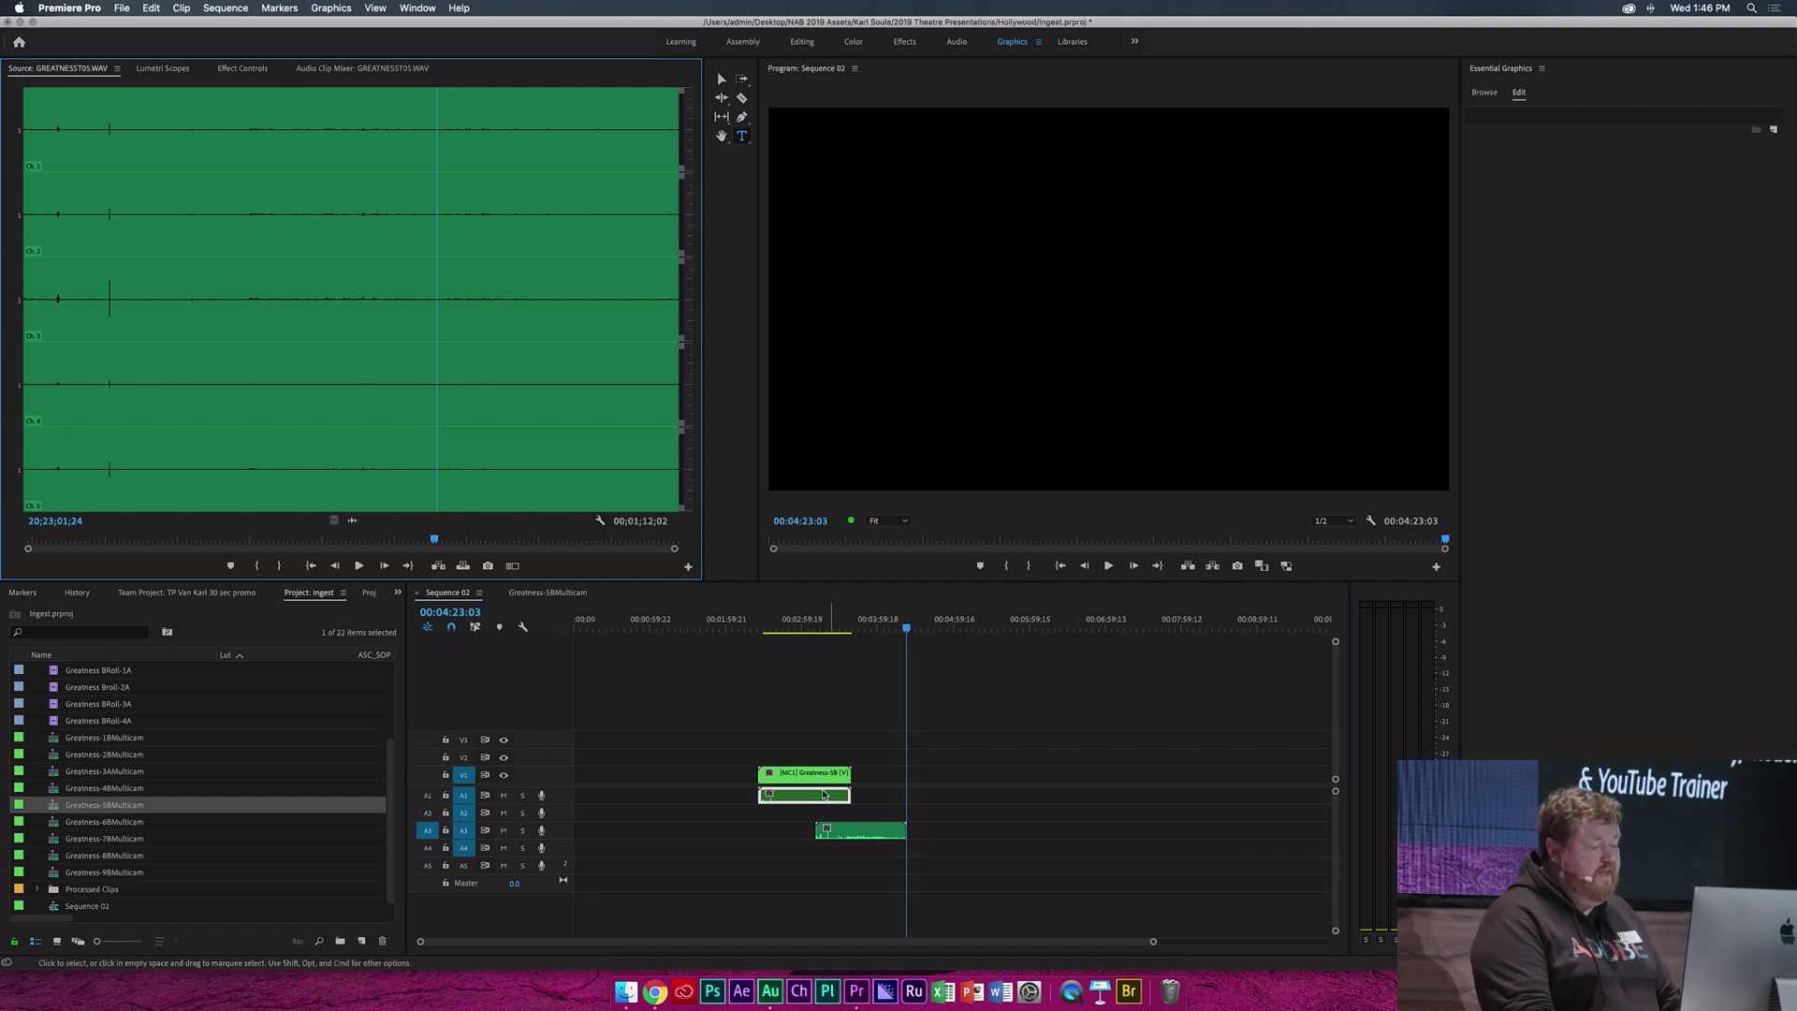
left_click_drag(871, 838, 841, 802)
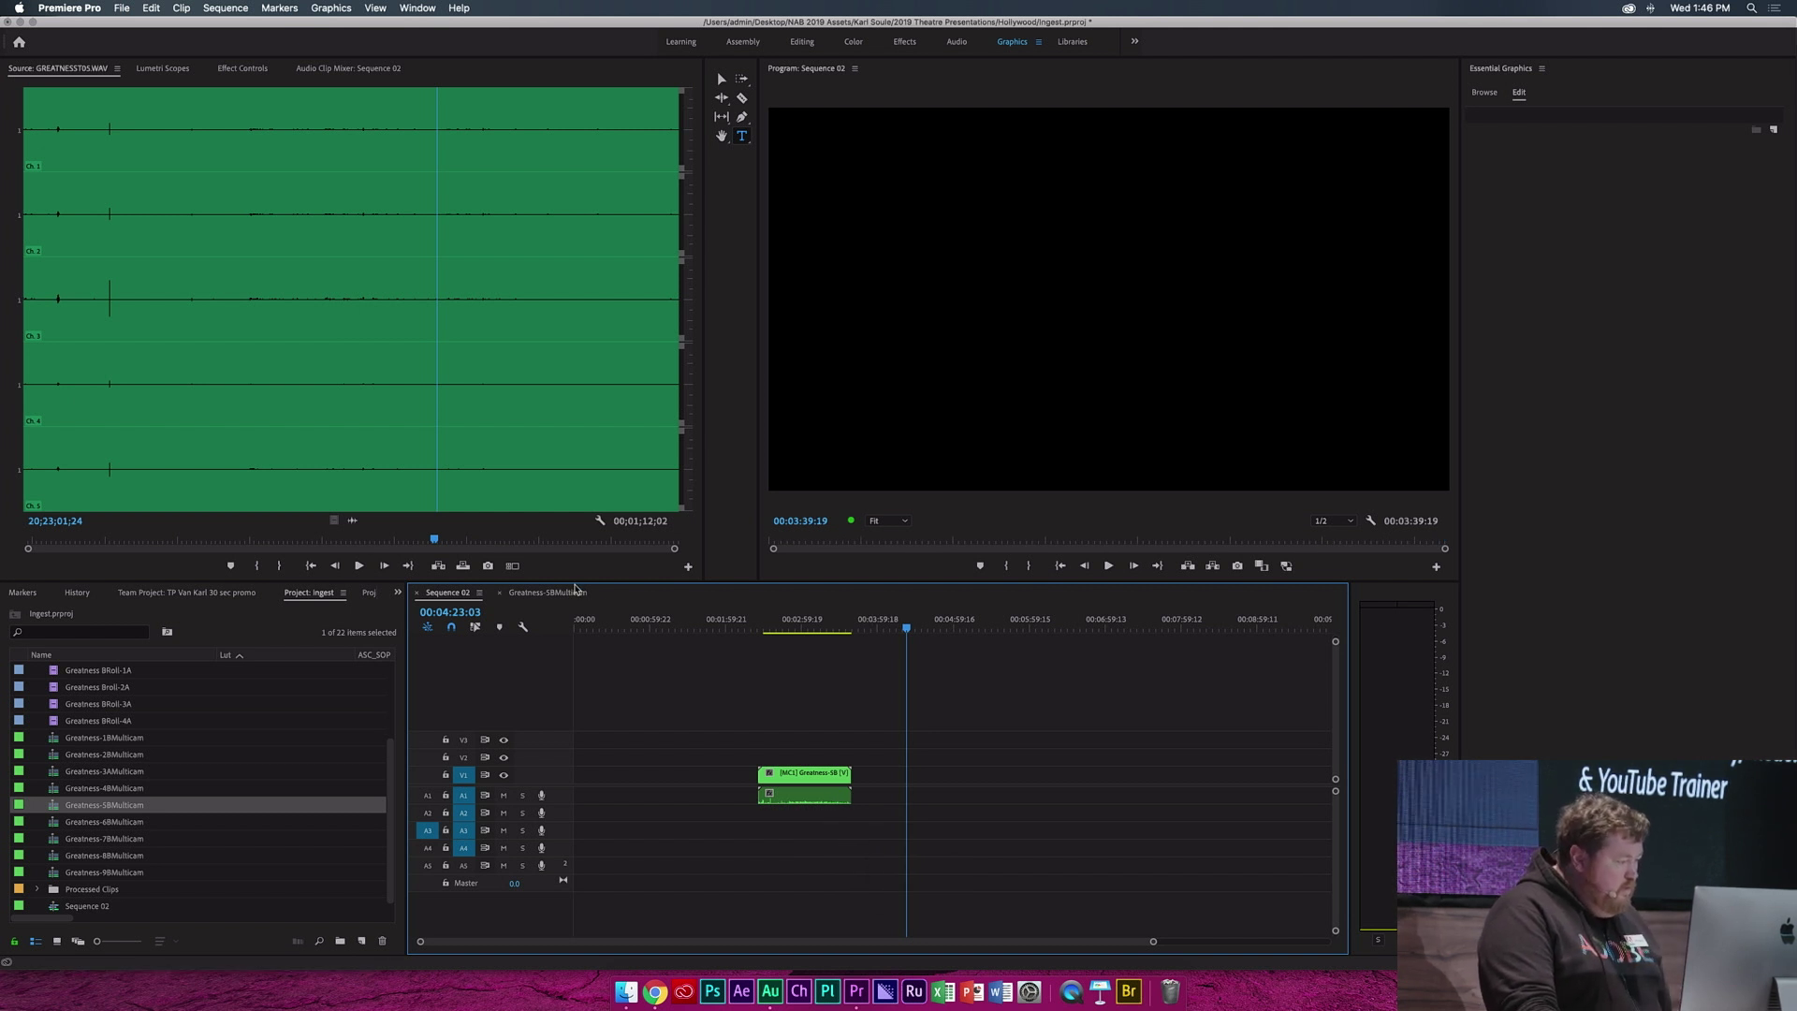
Enable "Match frame sets in point" in the Timeline preferences
left_click(69, 8)
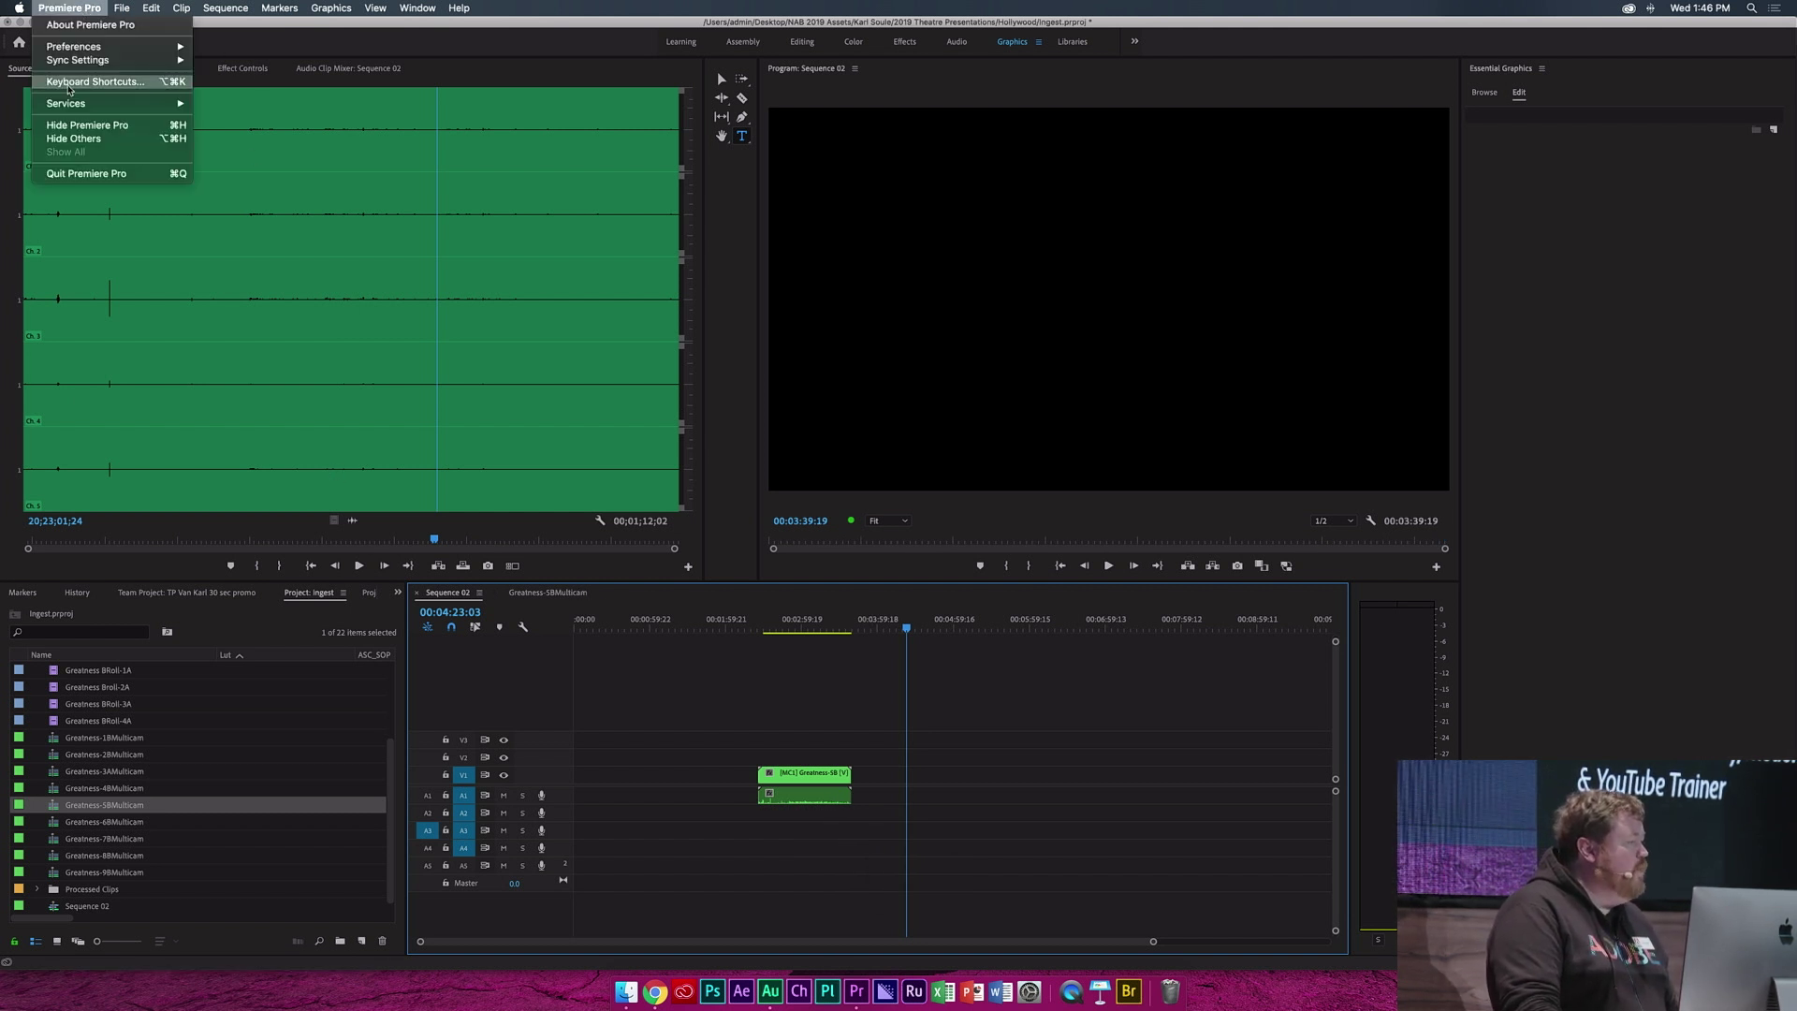
mouse_move(112, 47)
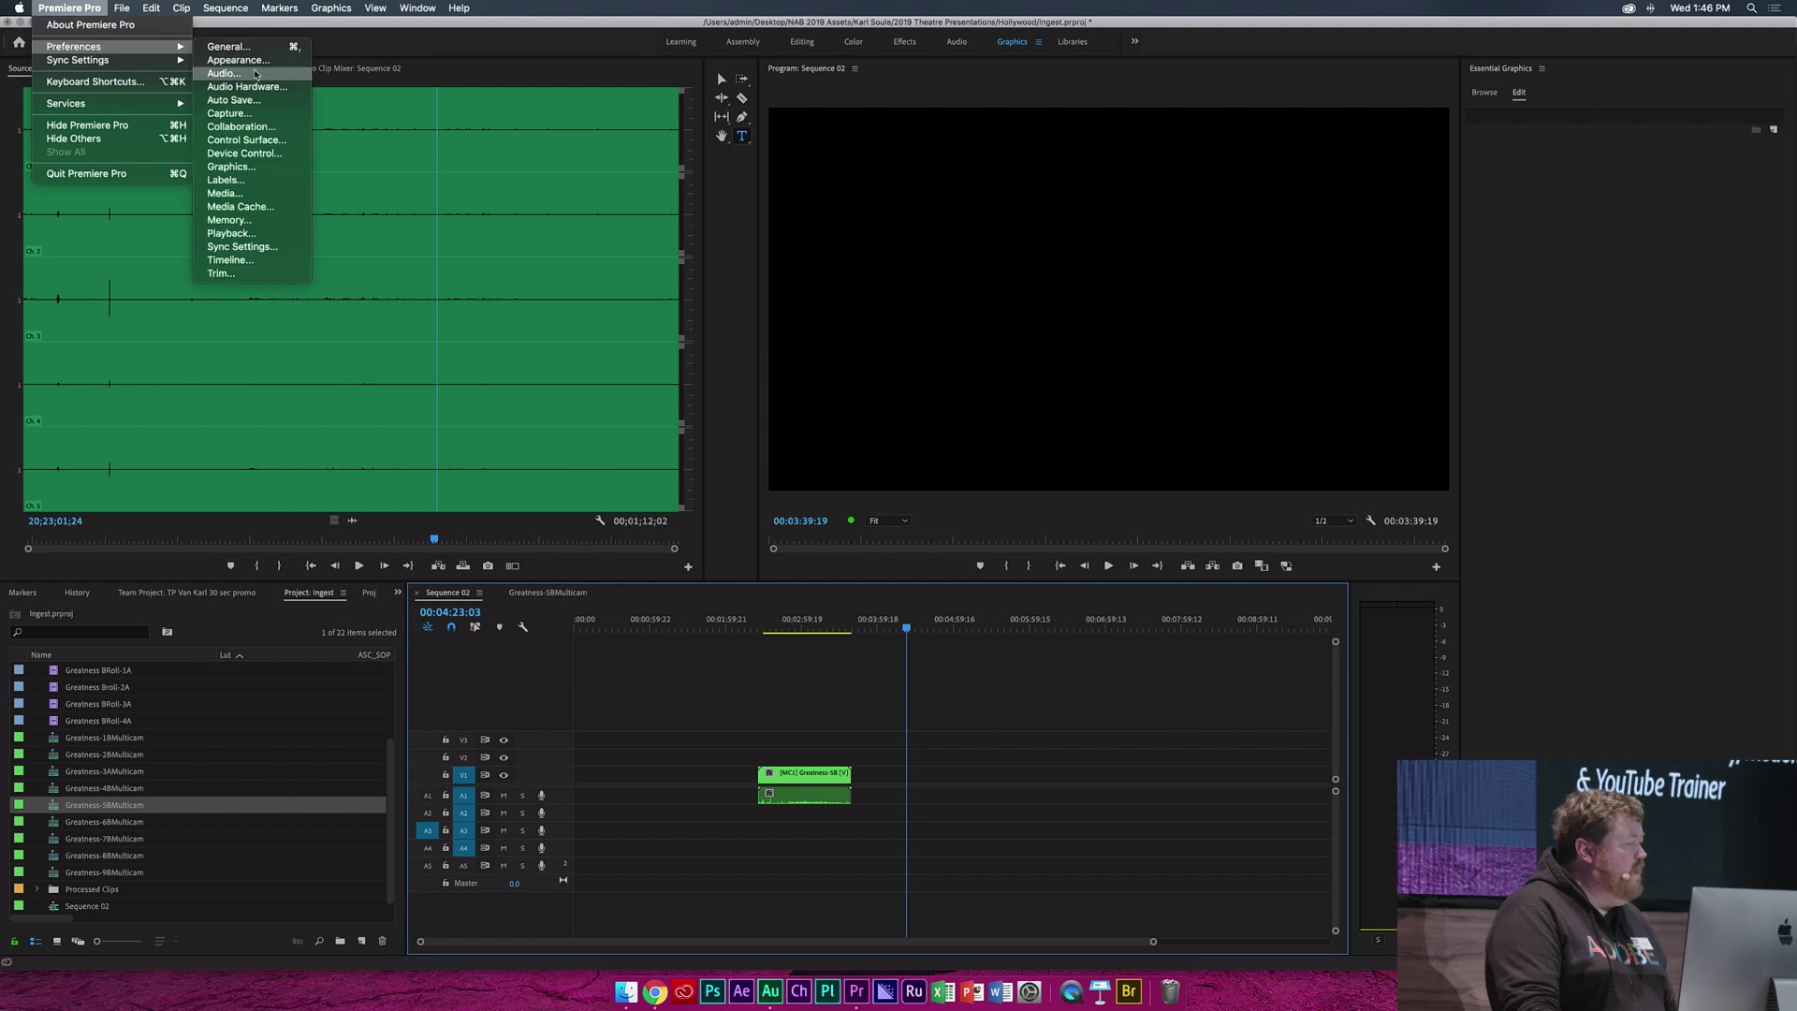
left_click(229, 261)
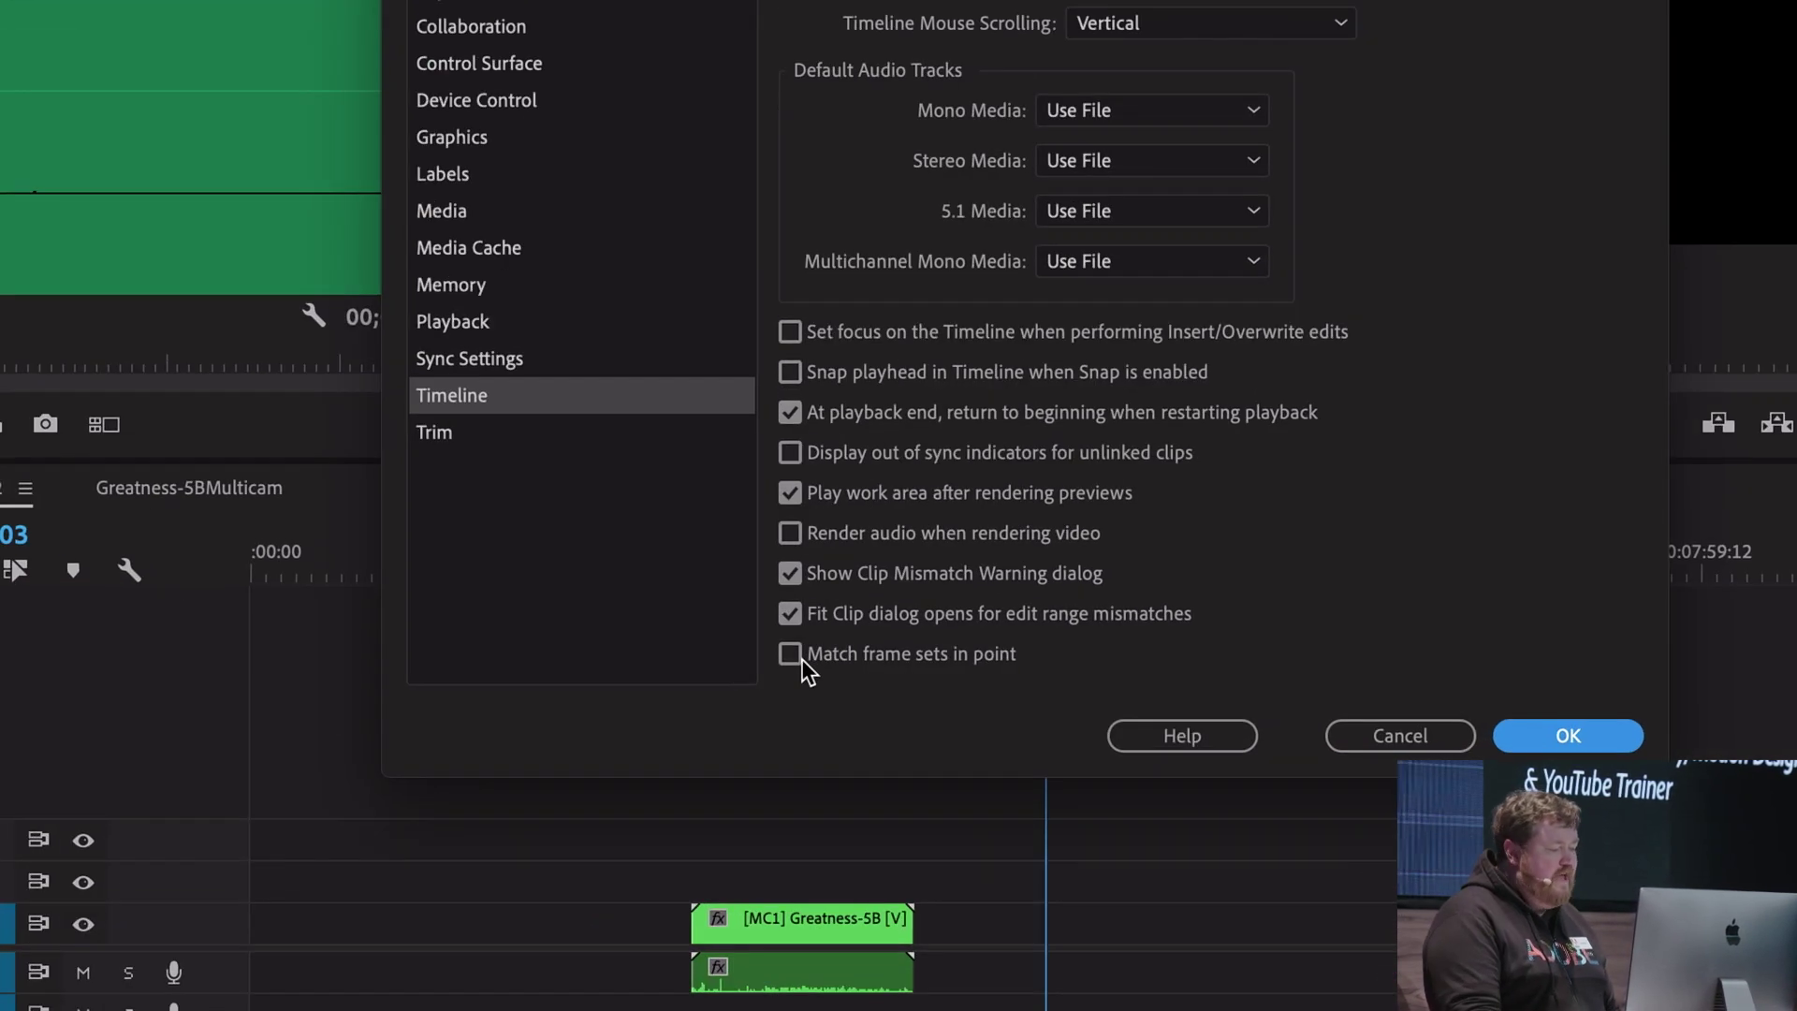
left_click(799, 661)
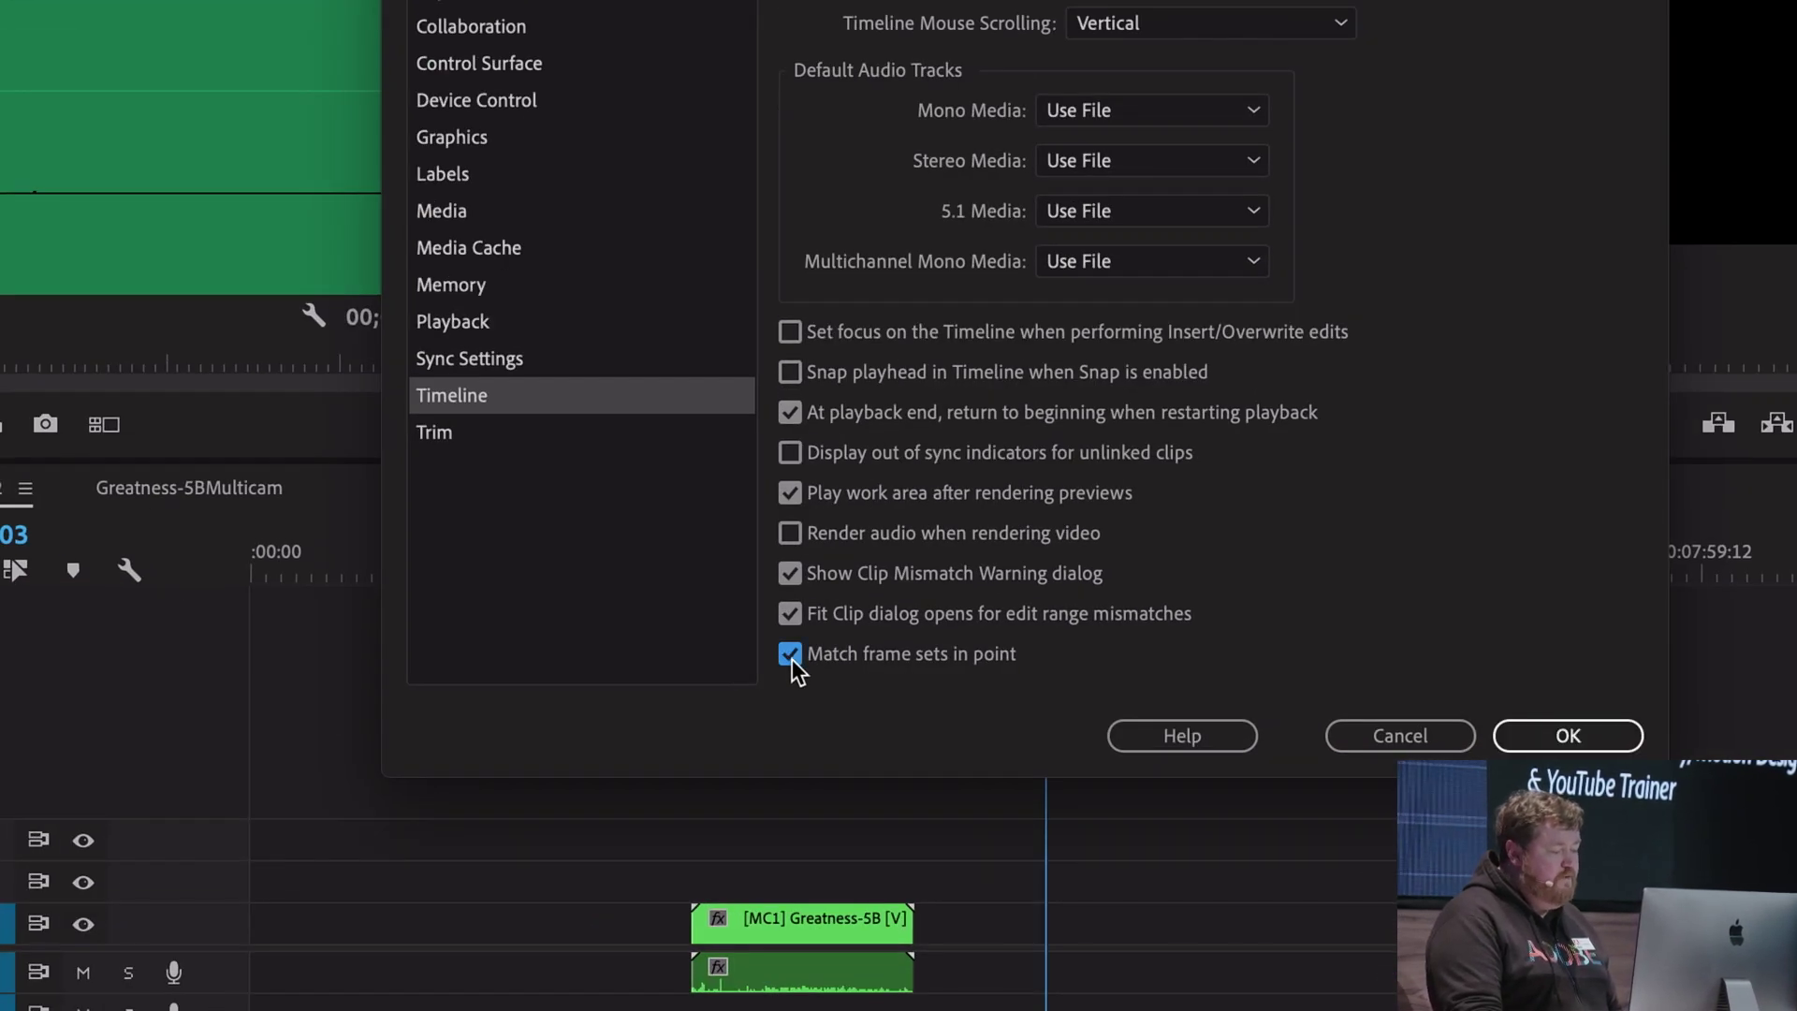
left_click(1572, 735)
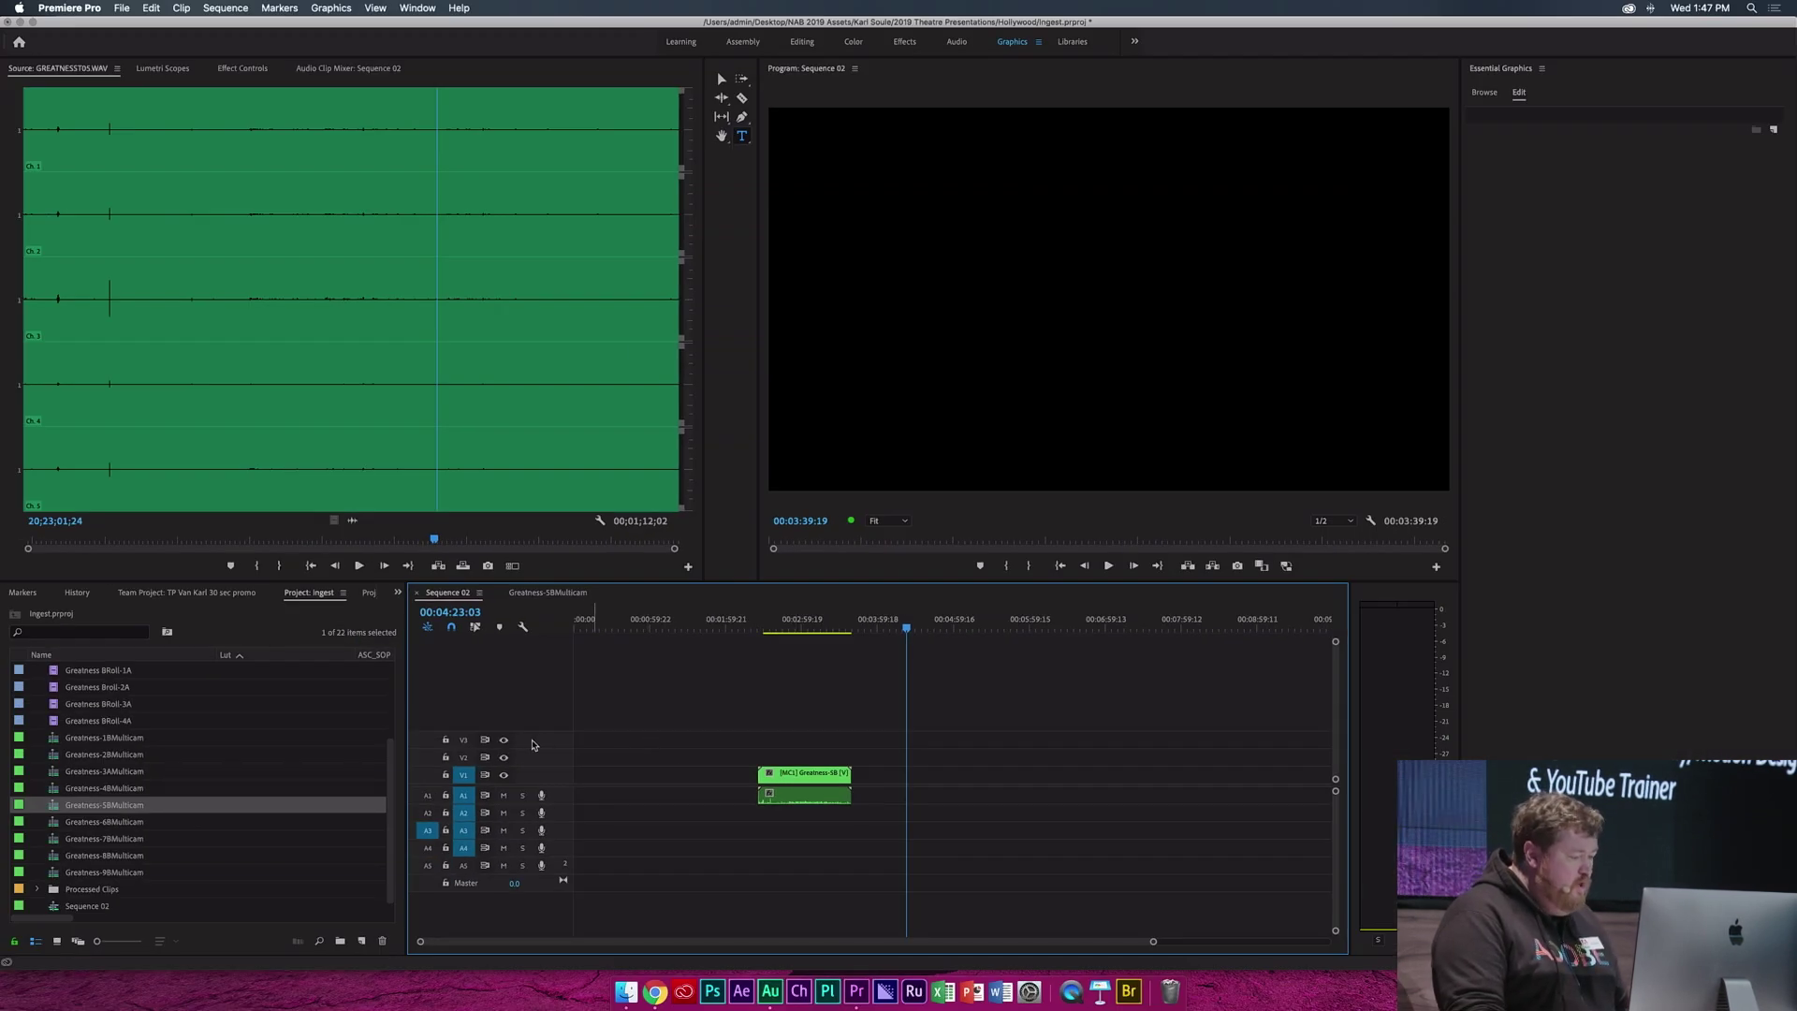
From 00:03:13:21 in Sequence 02, match-frame the WAV inside nested Greatness-5BMulticam and overwrite its third channel onto A3 of Sequence 02
left_click(816, 622)
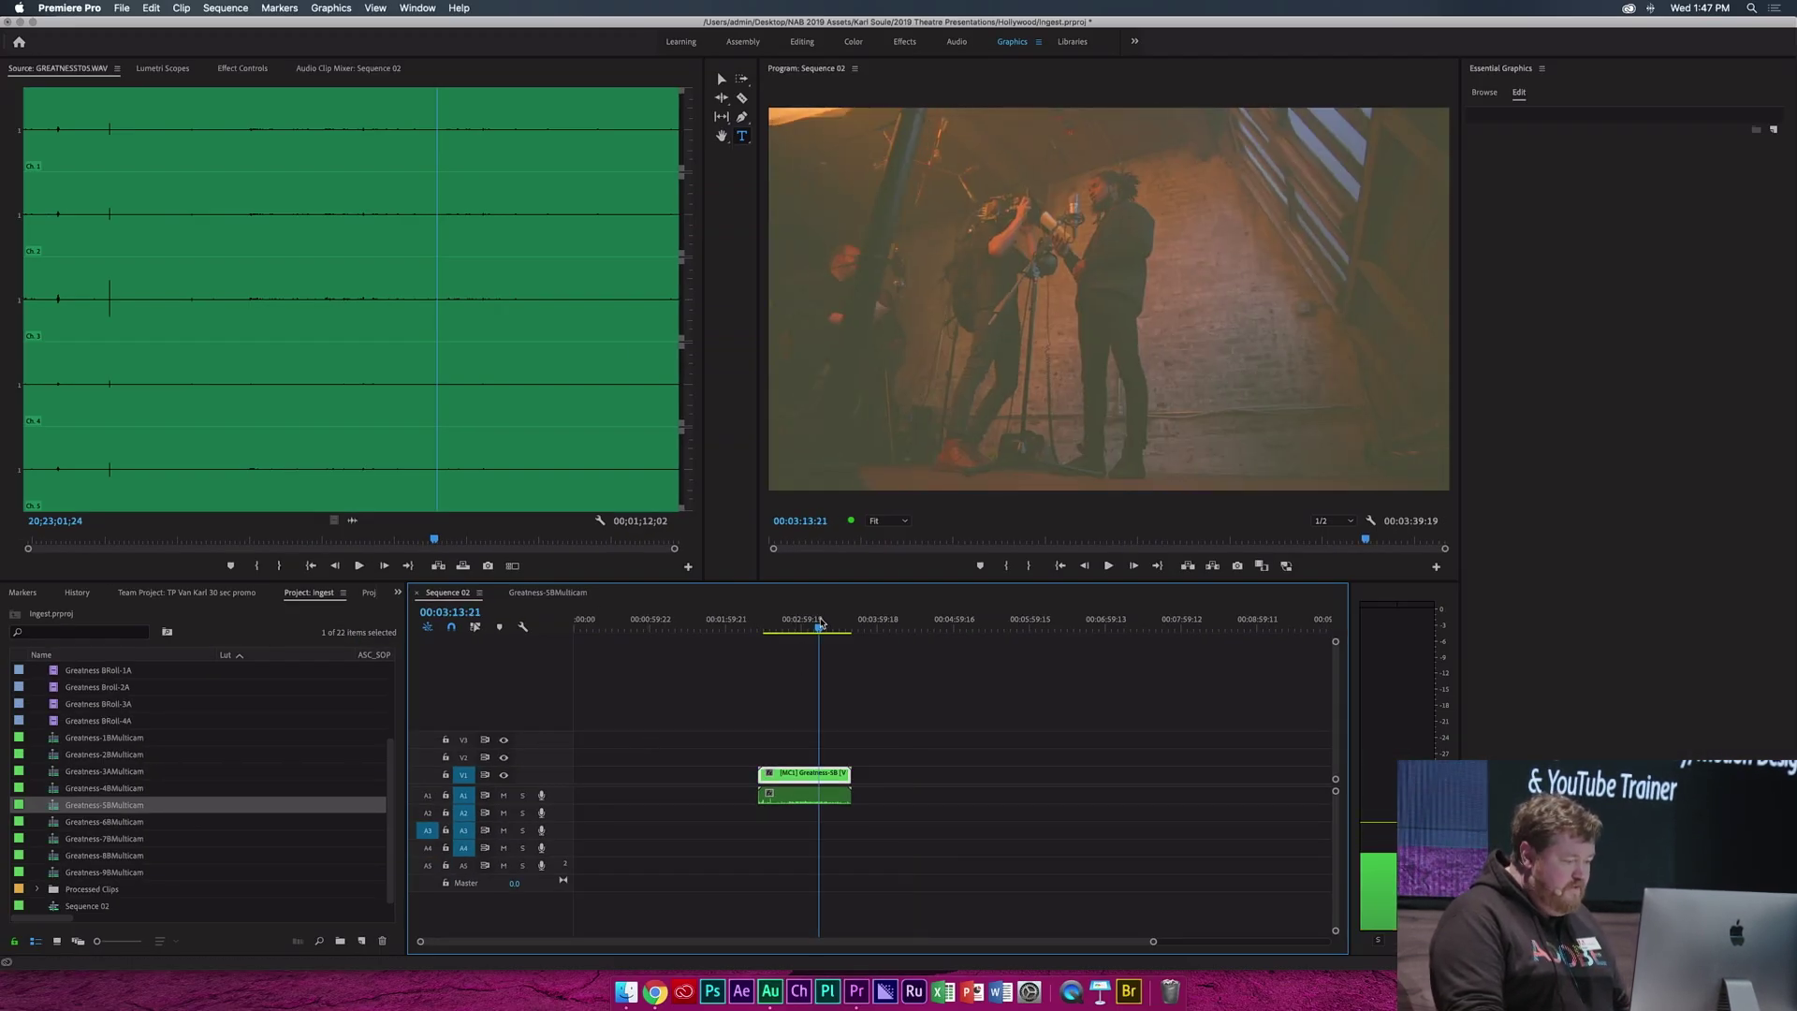
double_click(805, 798)
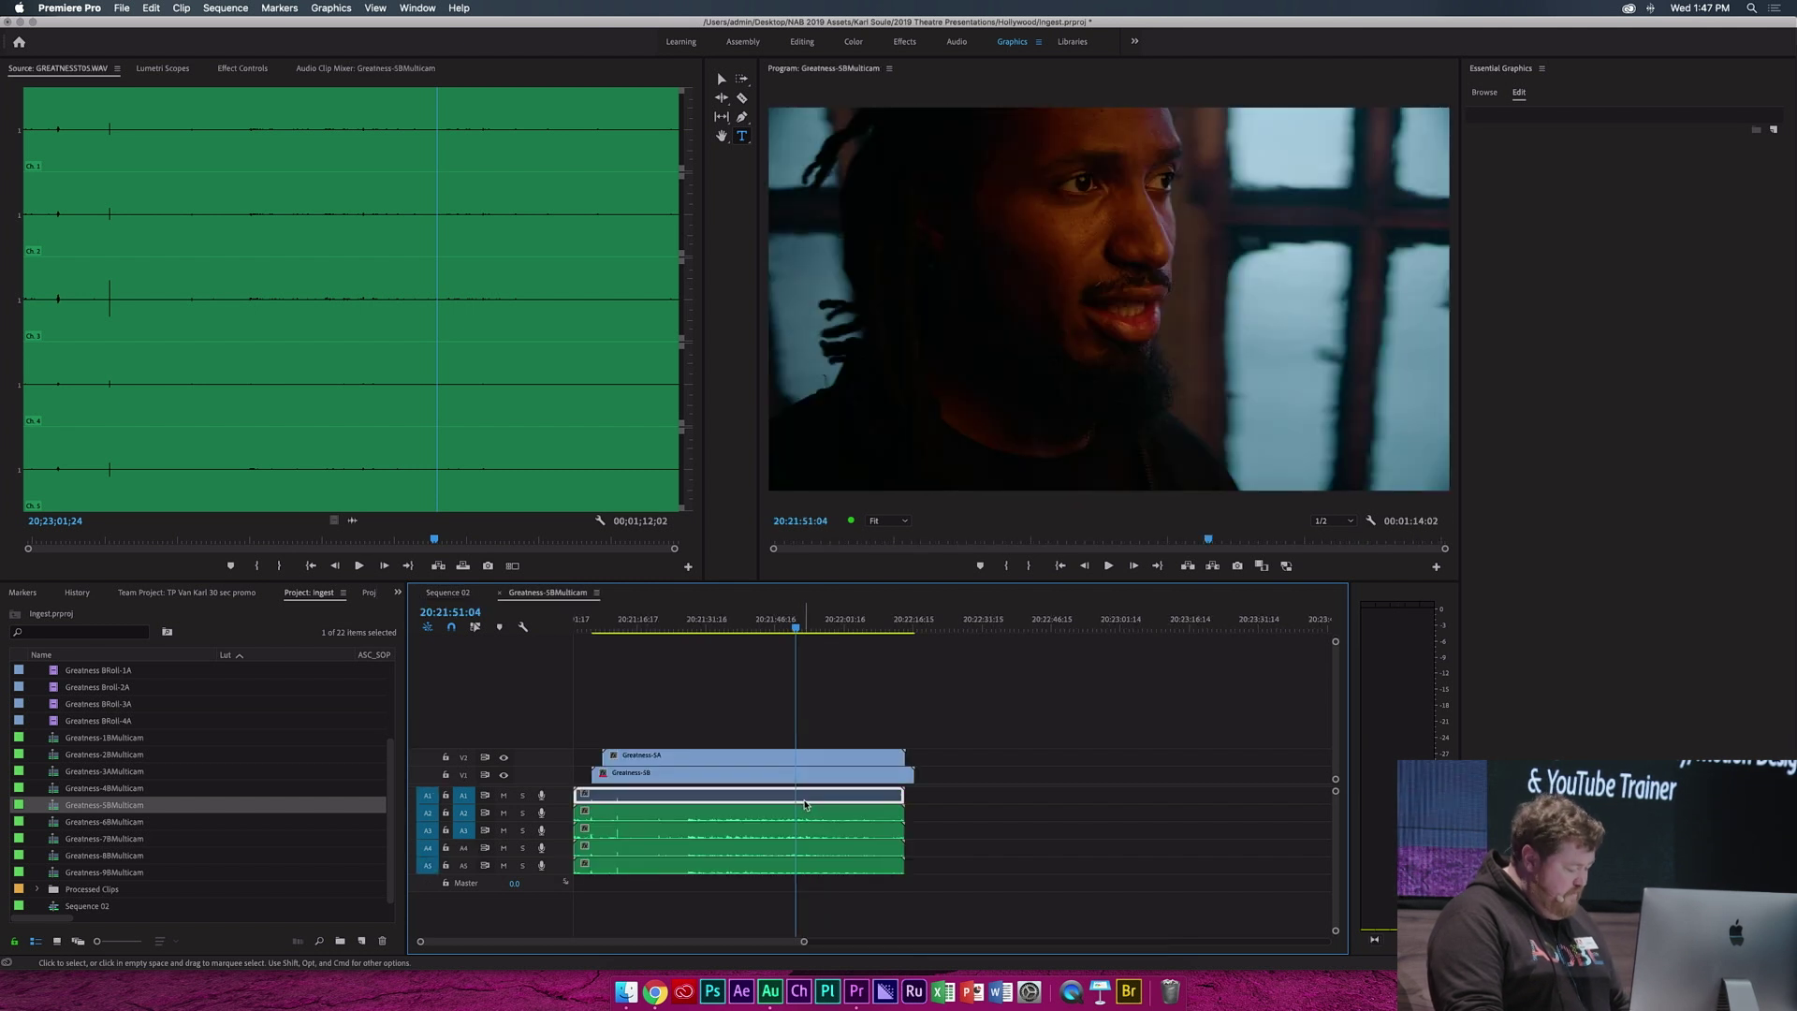
key("f")
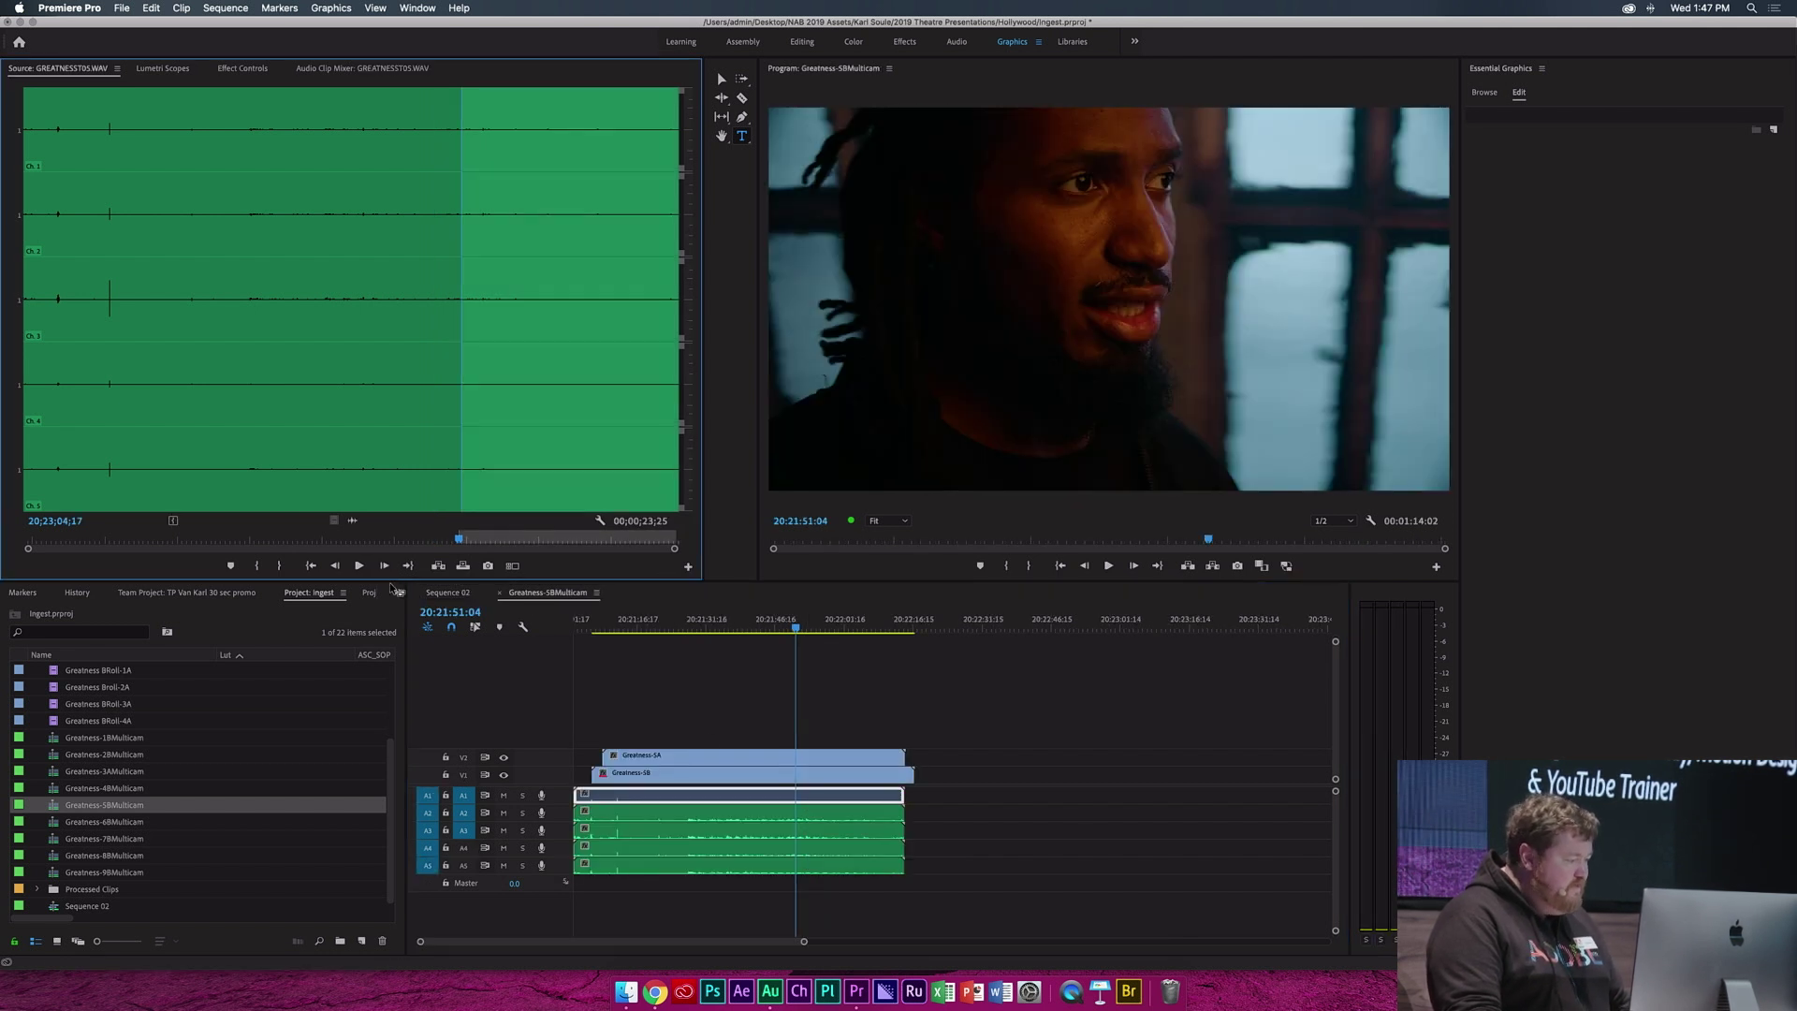
left_click(447, 593)
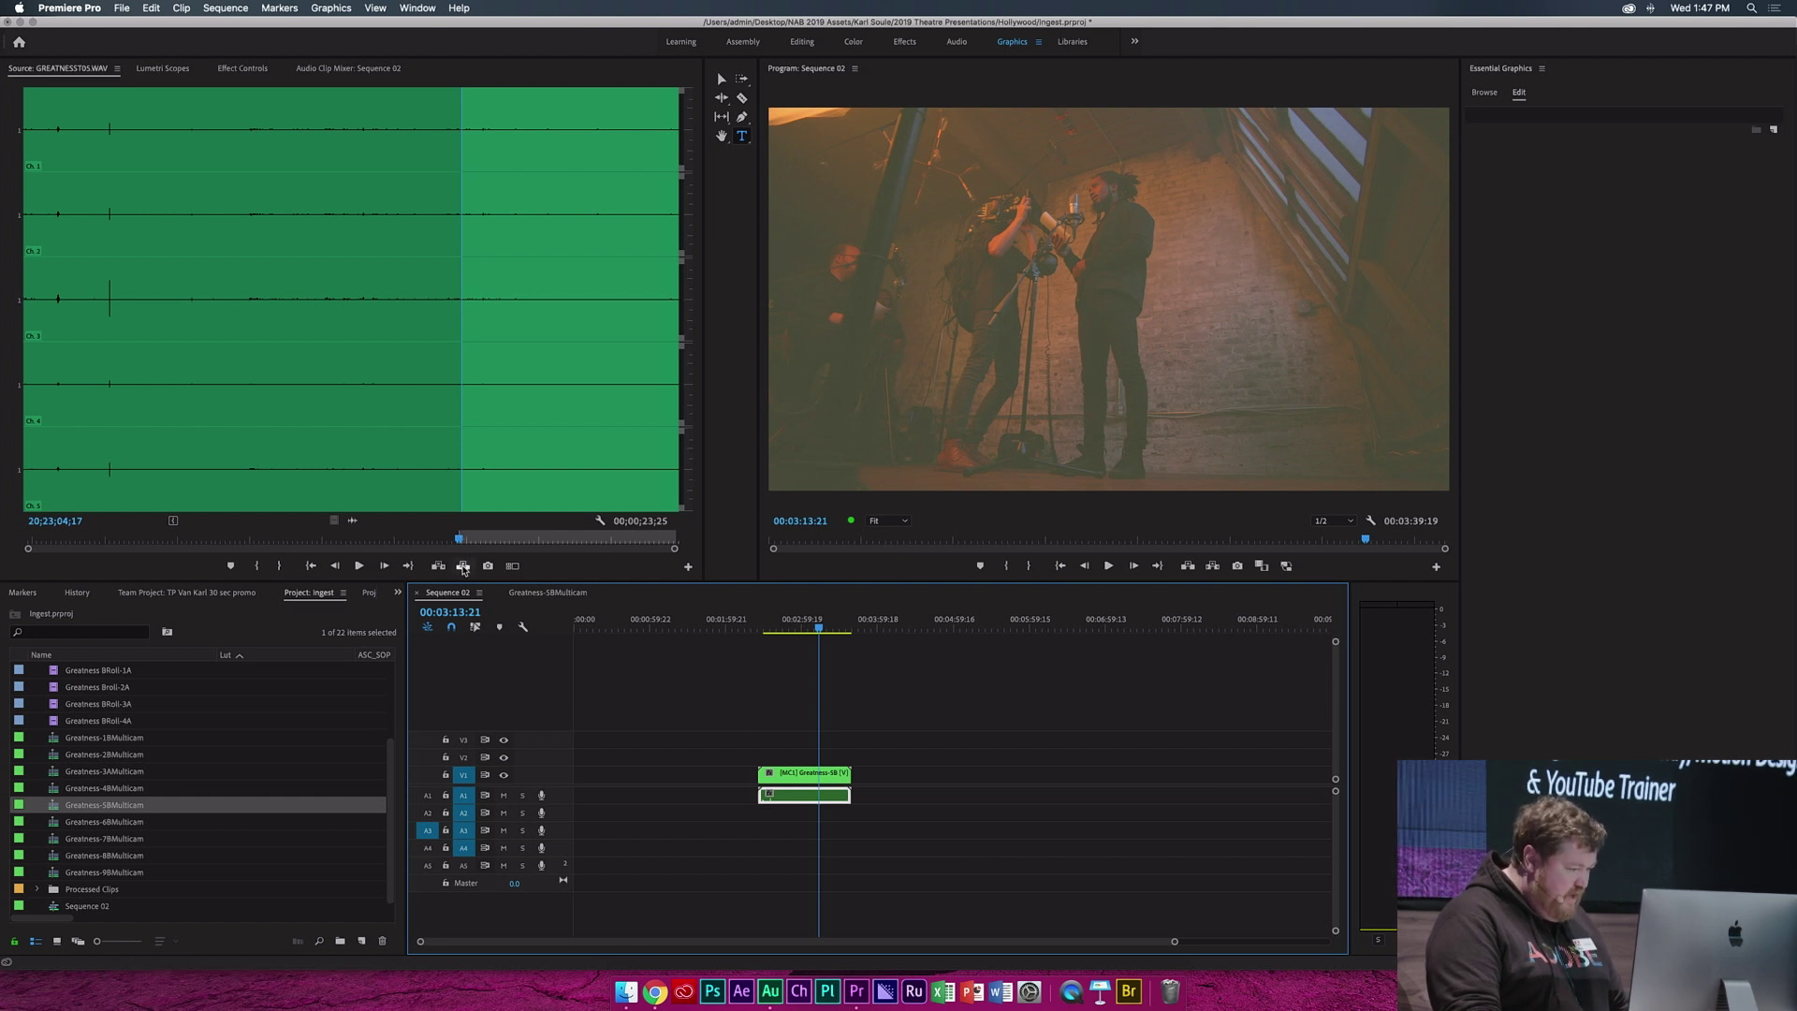
left_click(463, 567)
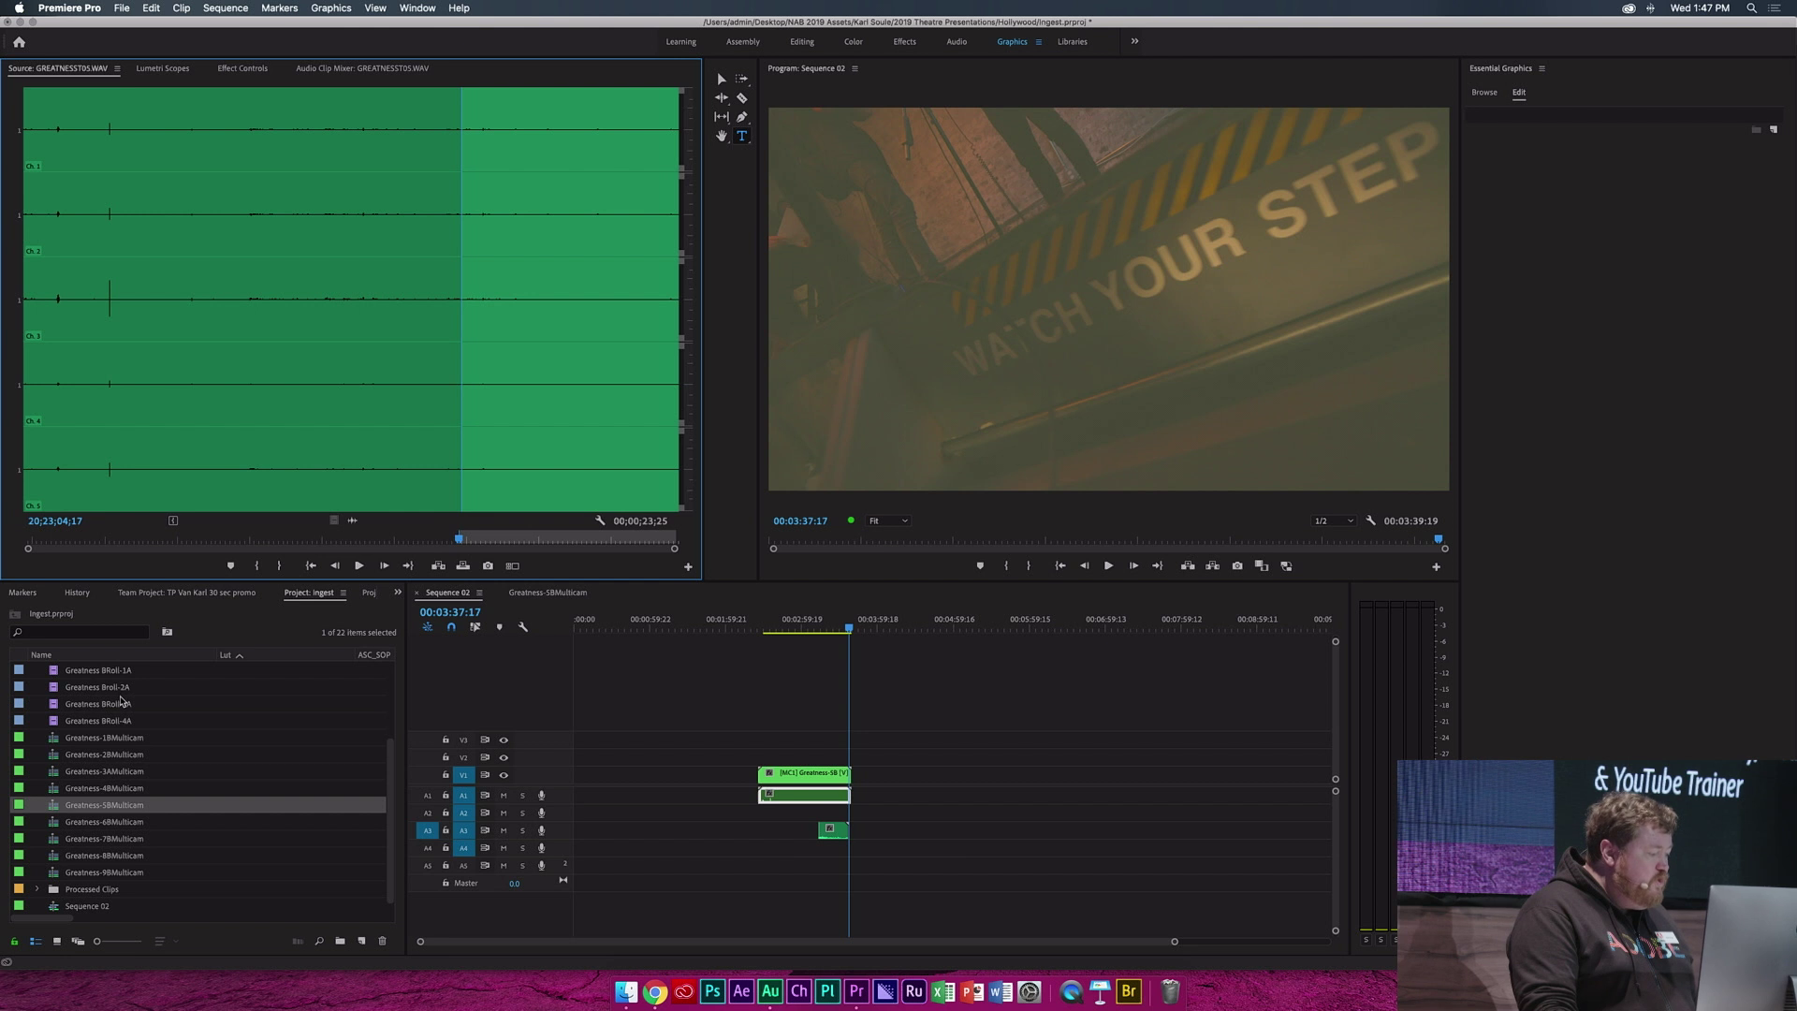
Open the PARTNERS sequence from the Partners project and view its Post Technology Alliance and Shared Projects or Team Projects comparison slides
scroll(121, 700, "up", 3)
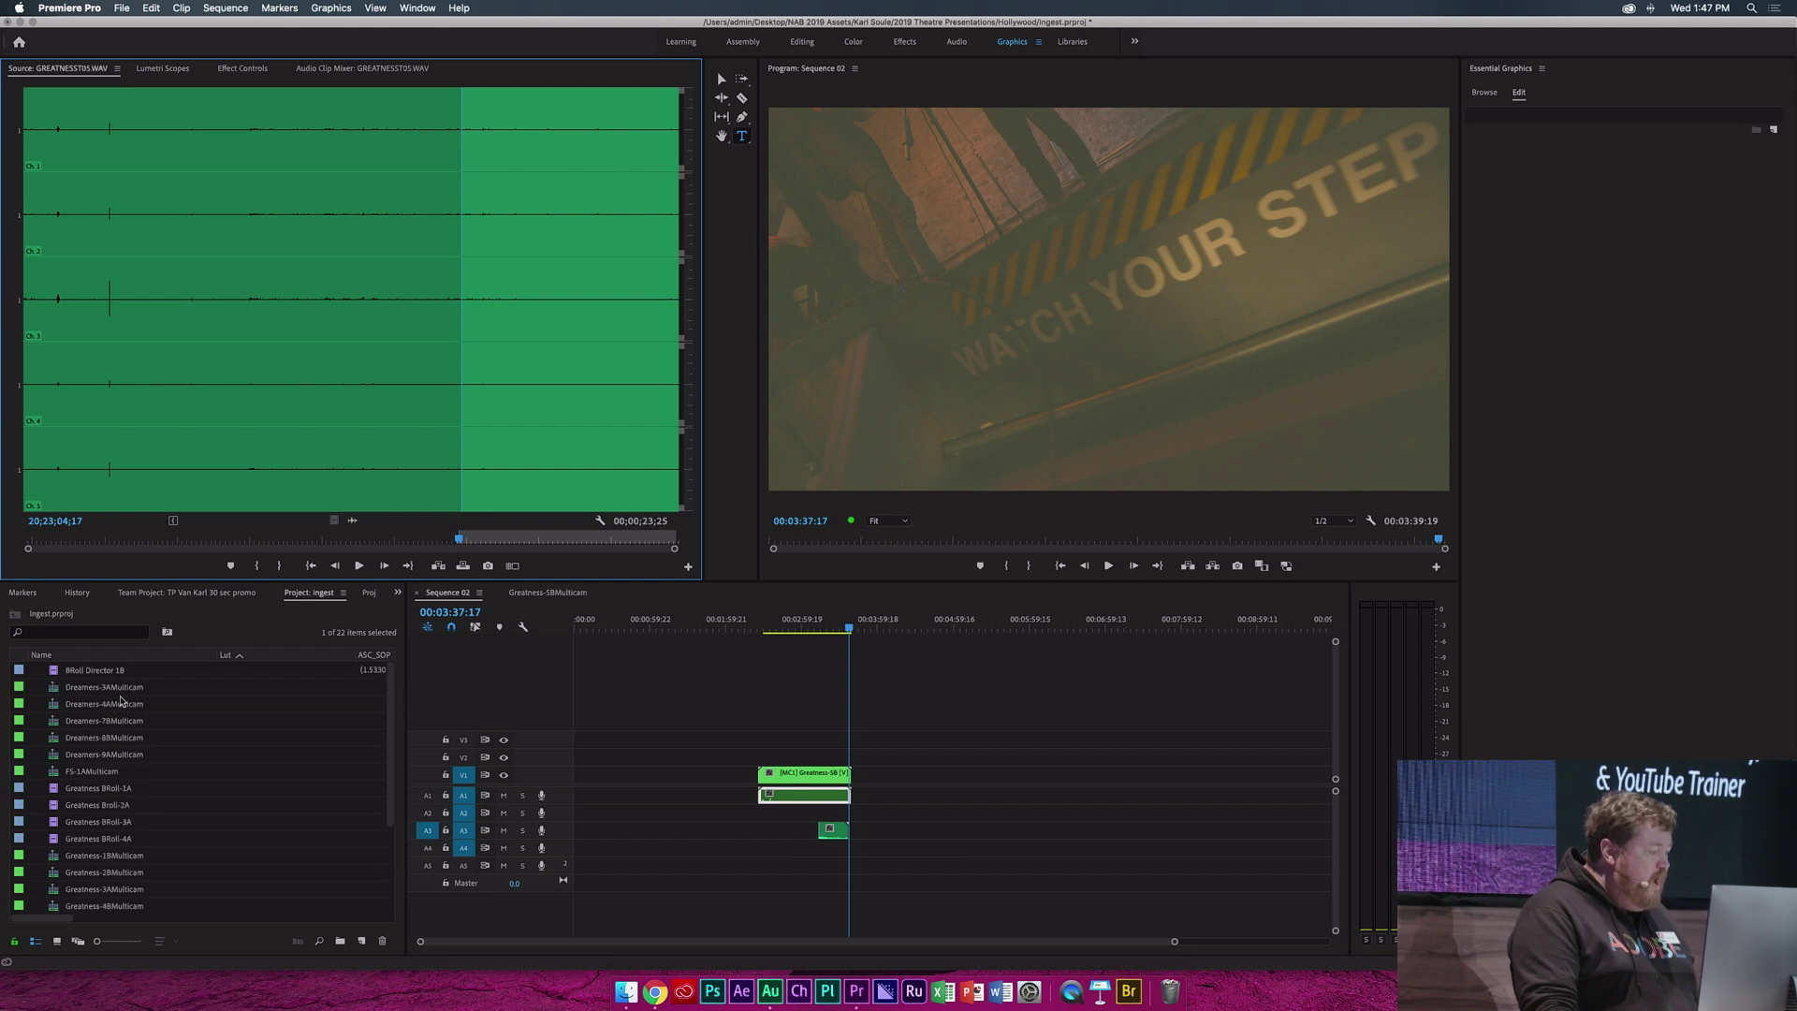
left_click(398, 592)
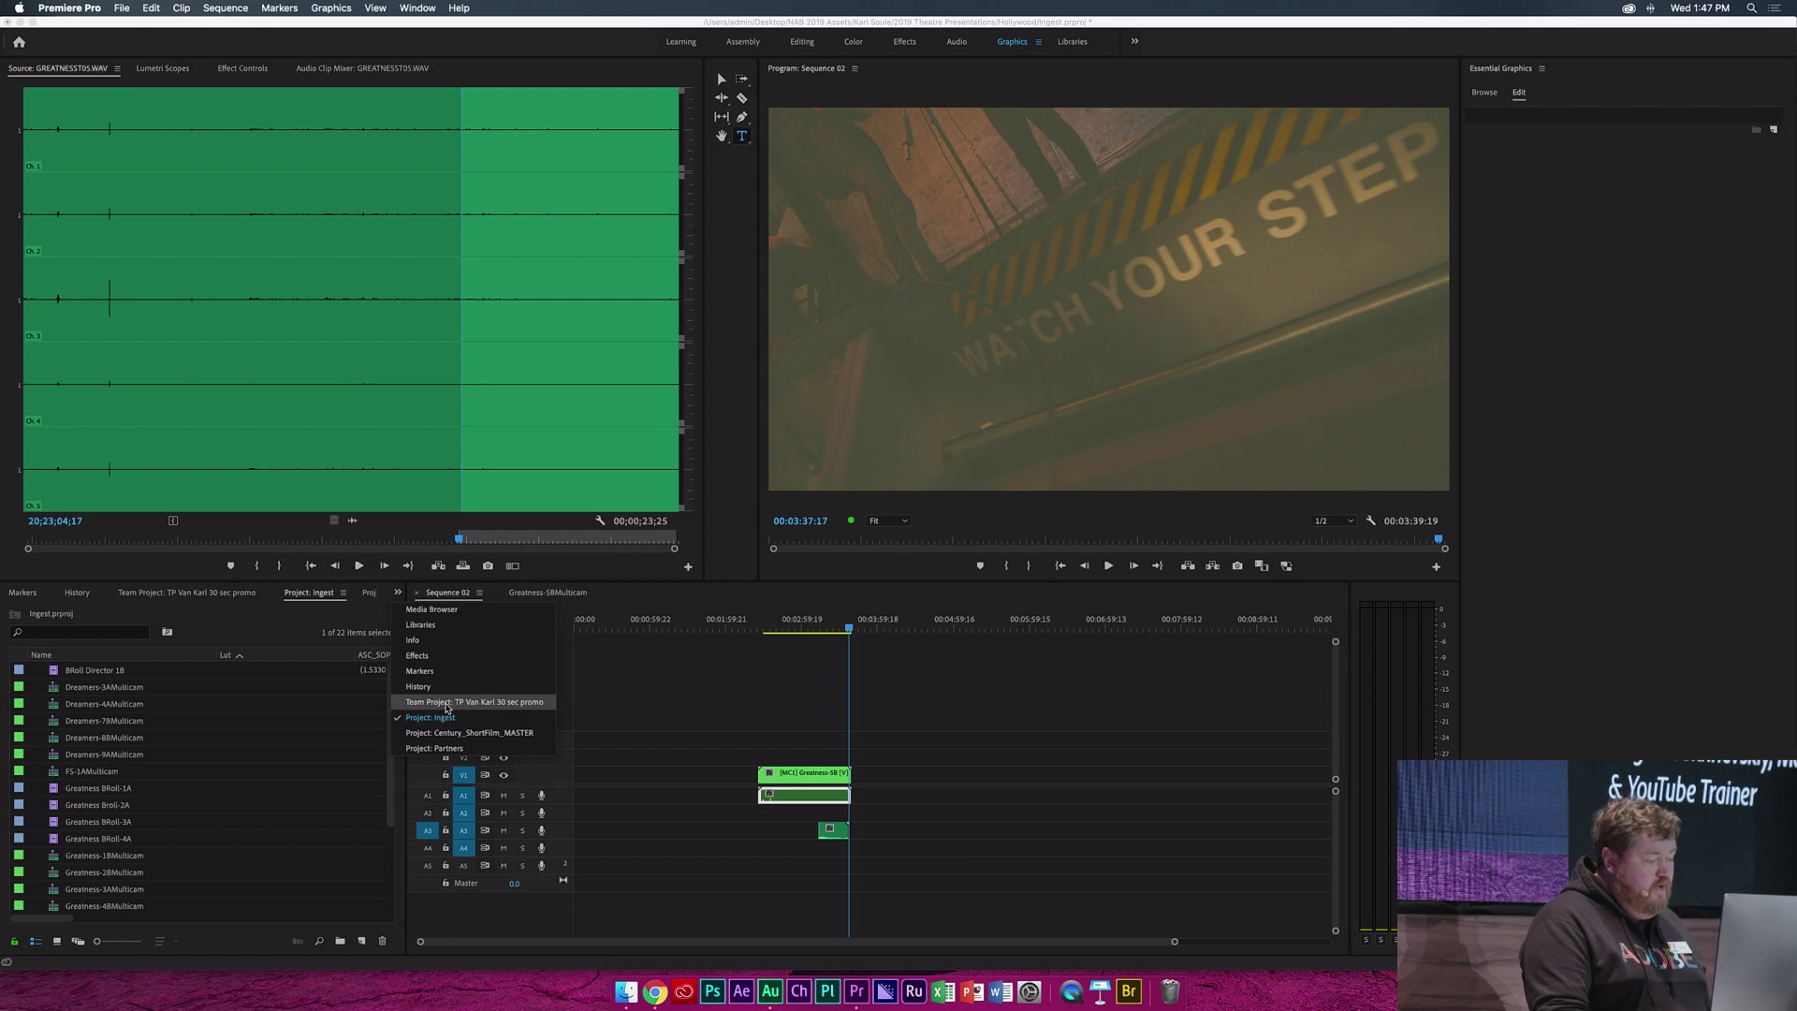
left_click(449, 748)
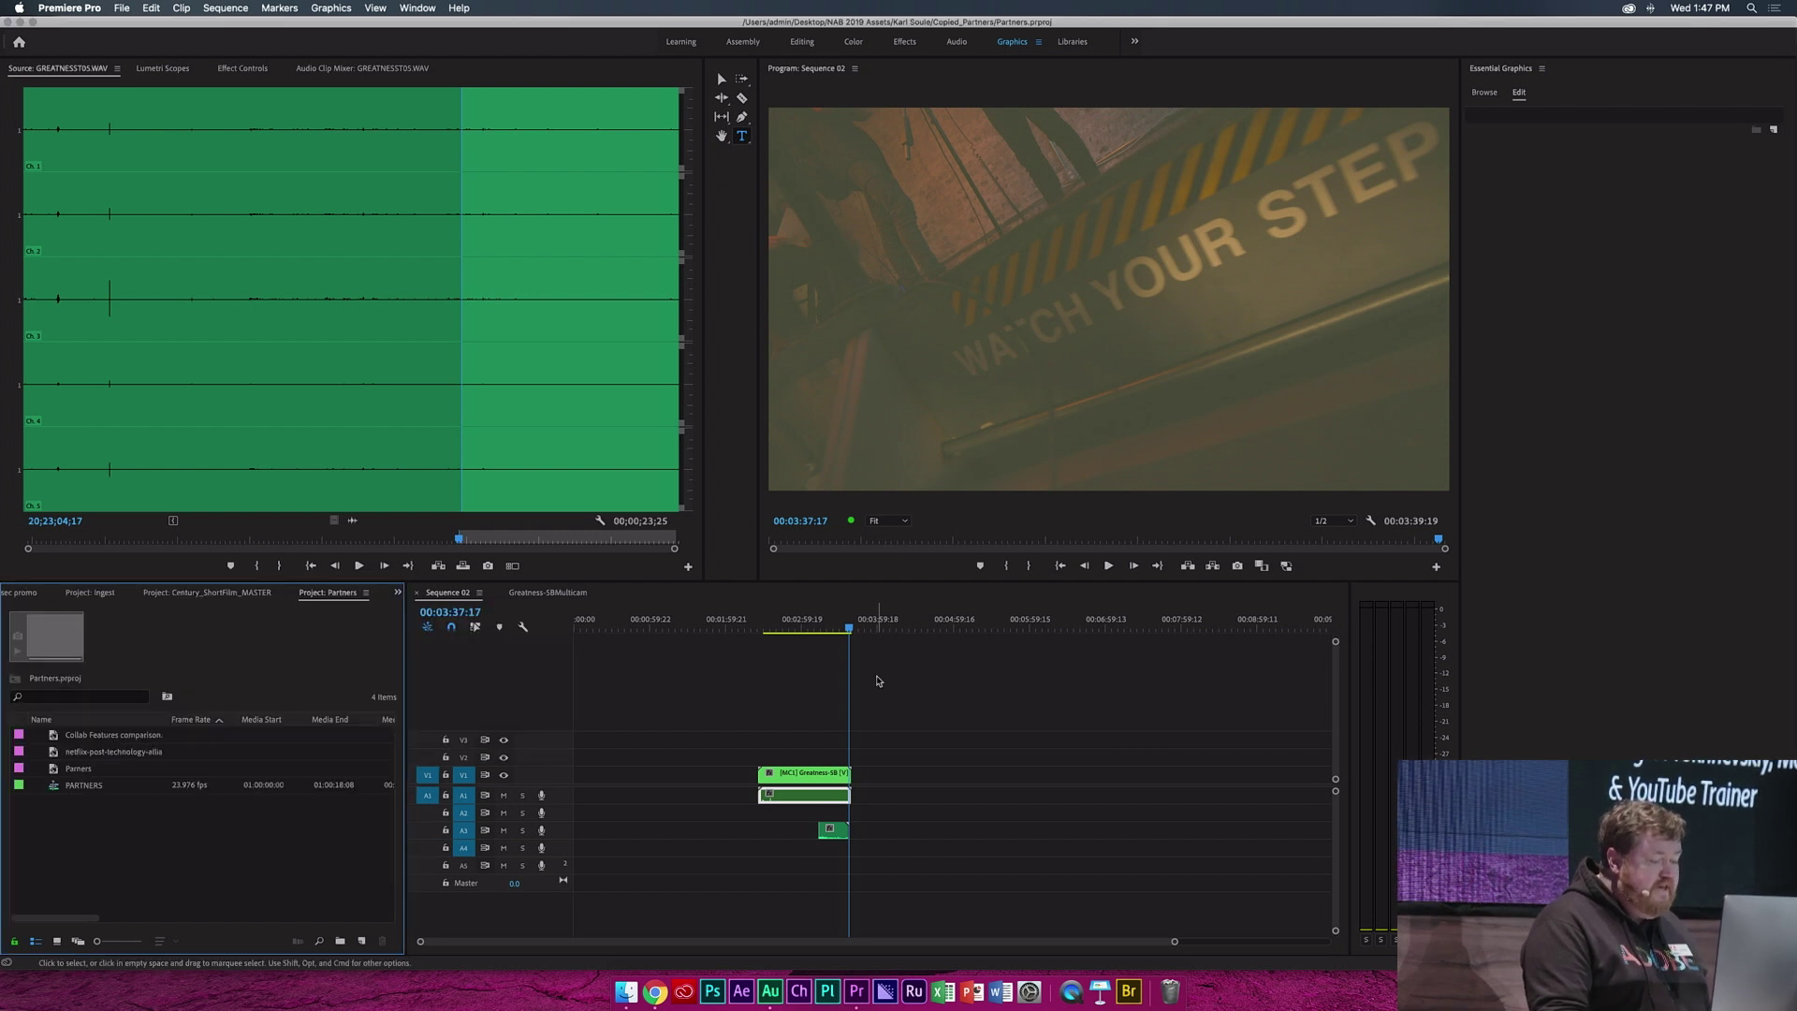
double_click(53, 788)
left_click(1036, 620)
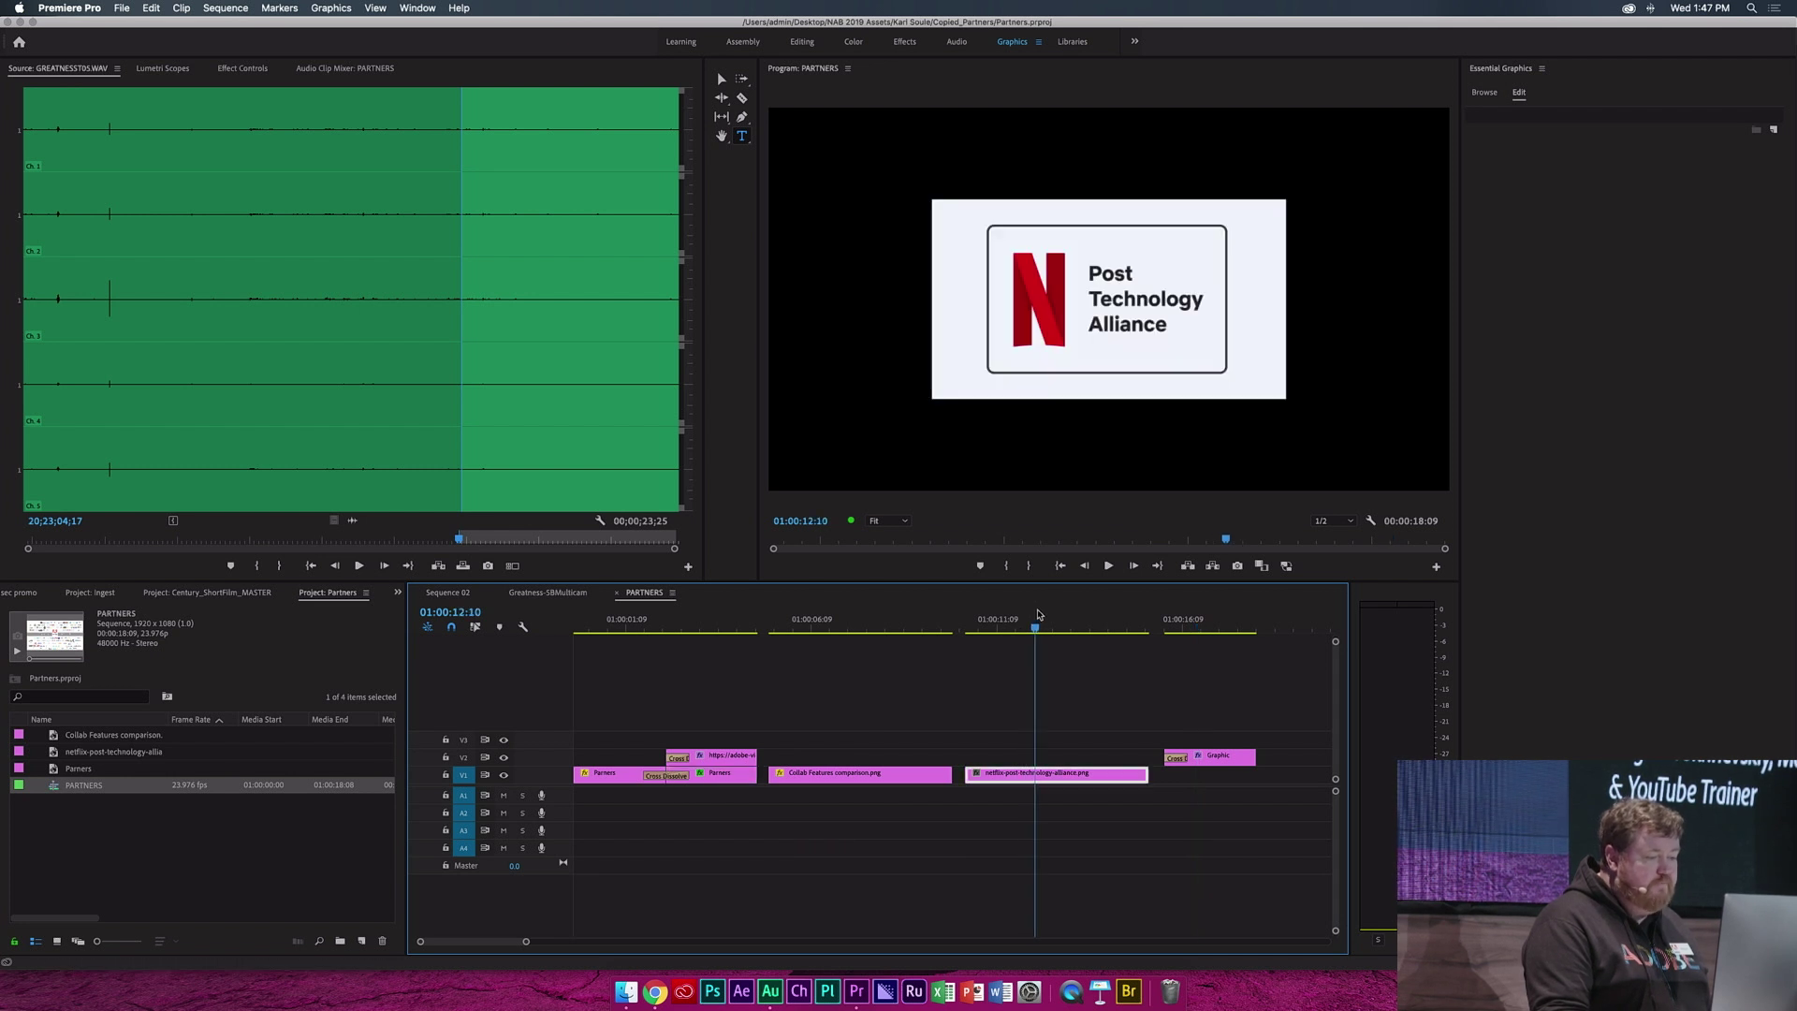
left_click(829, 619)
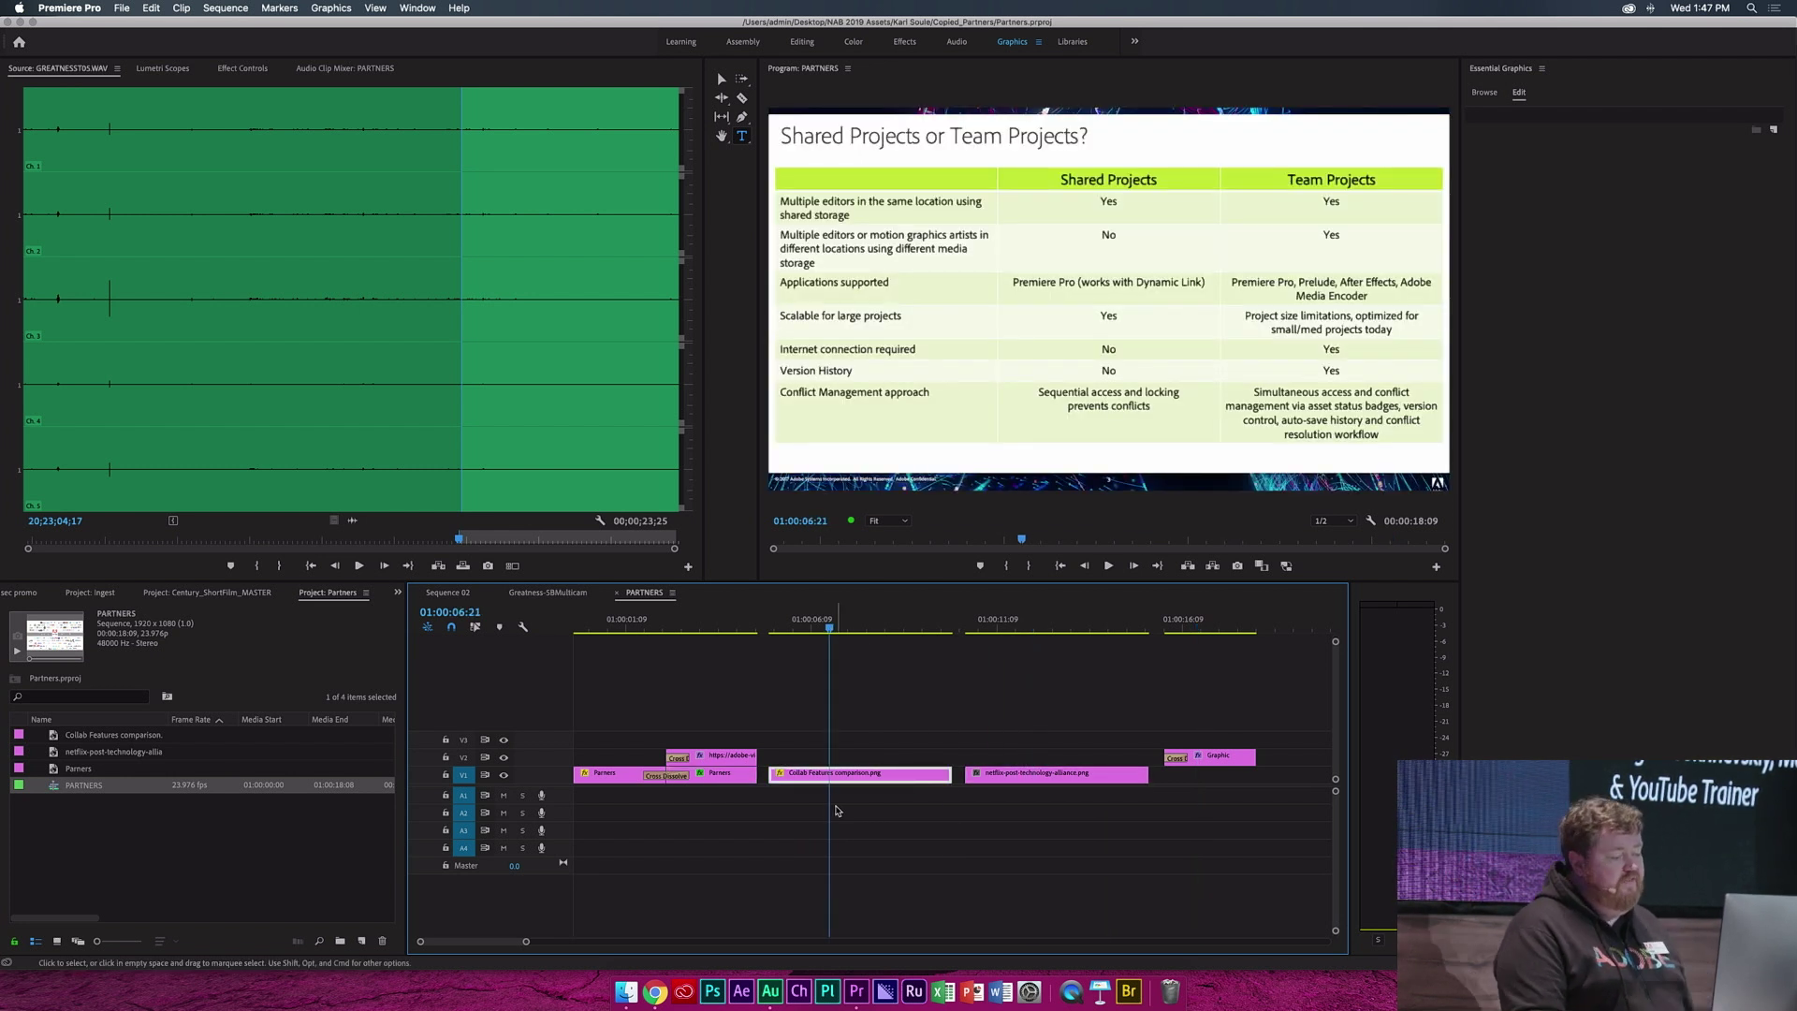
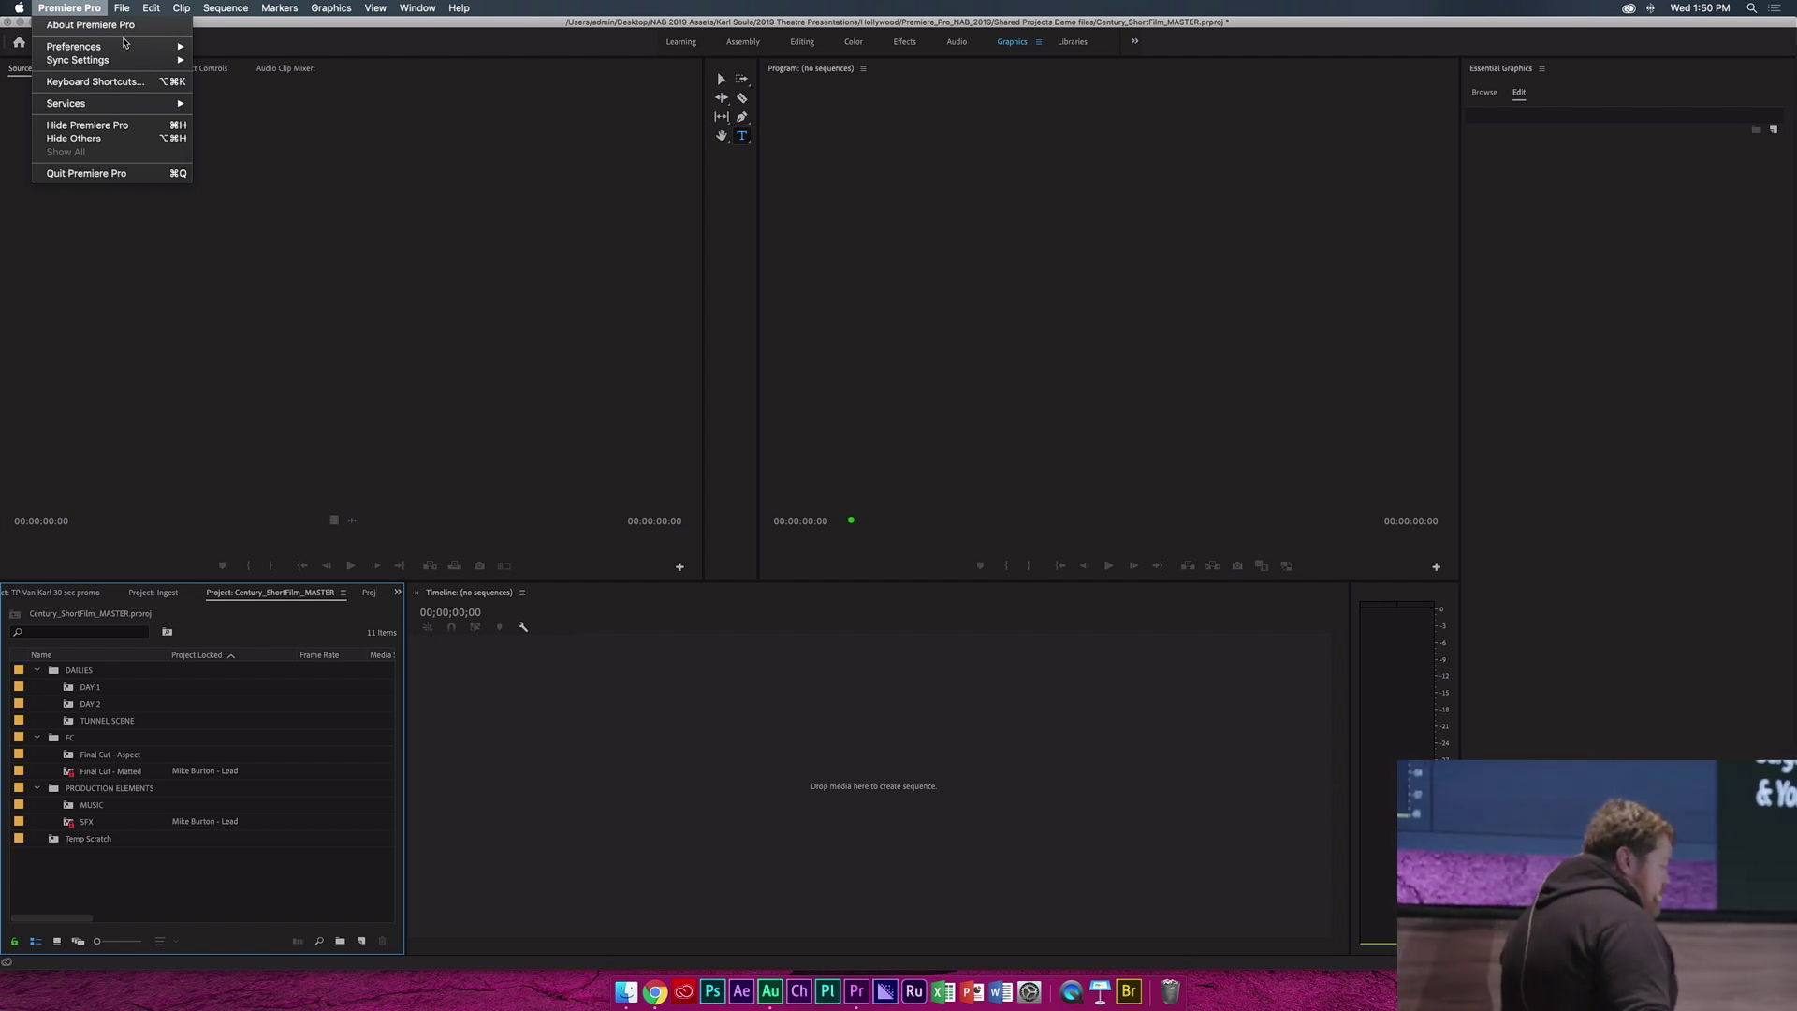
Review the project locking option and user name in the Collaboration preferences without changing them
mouse_move(175, 55)
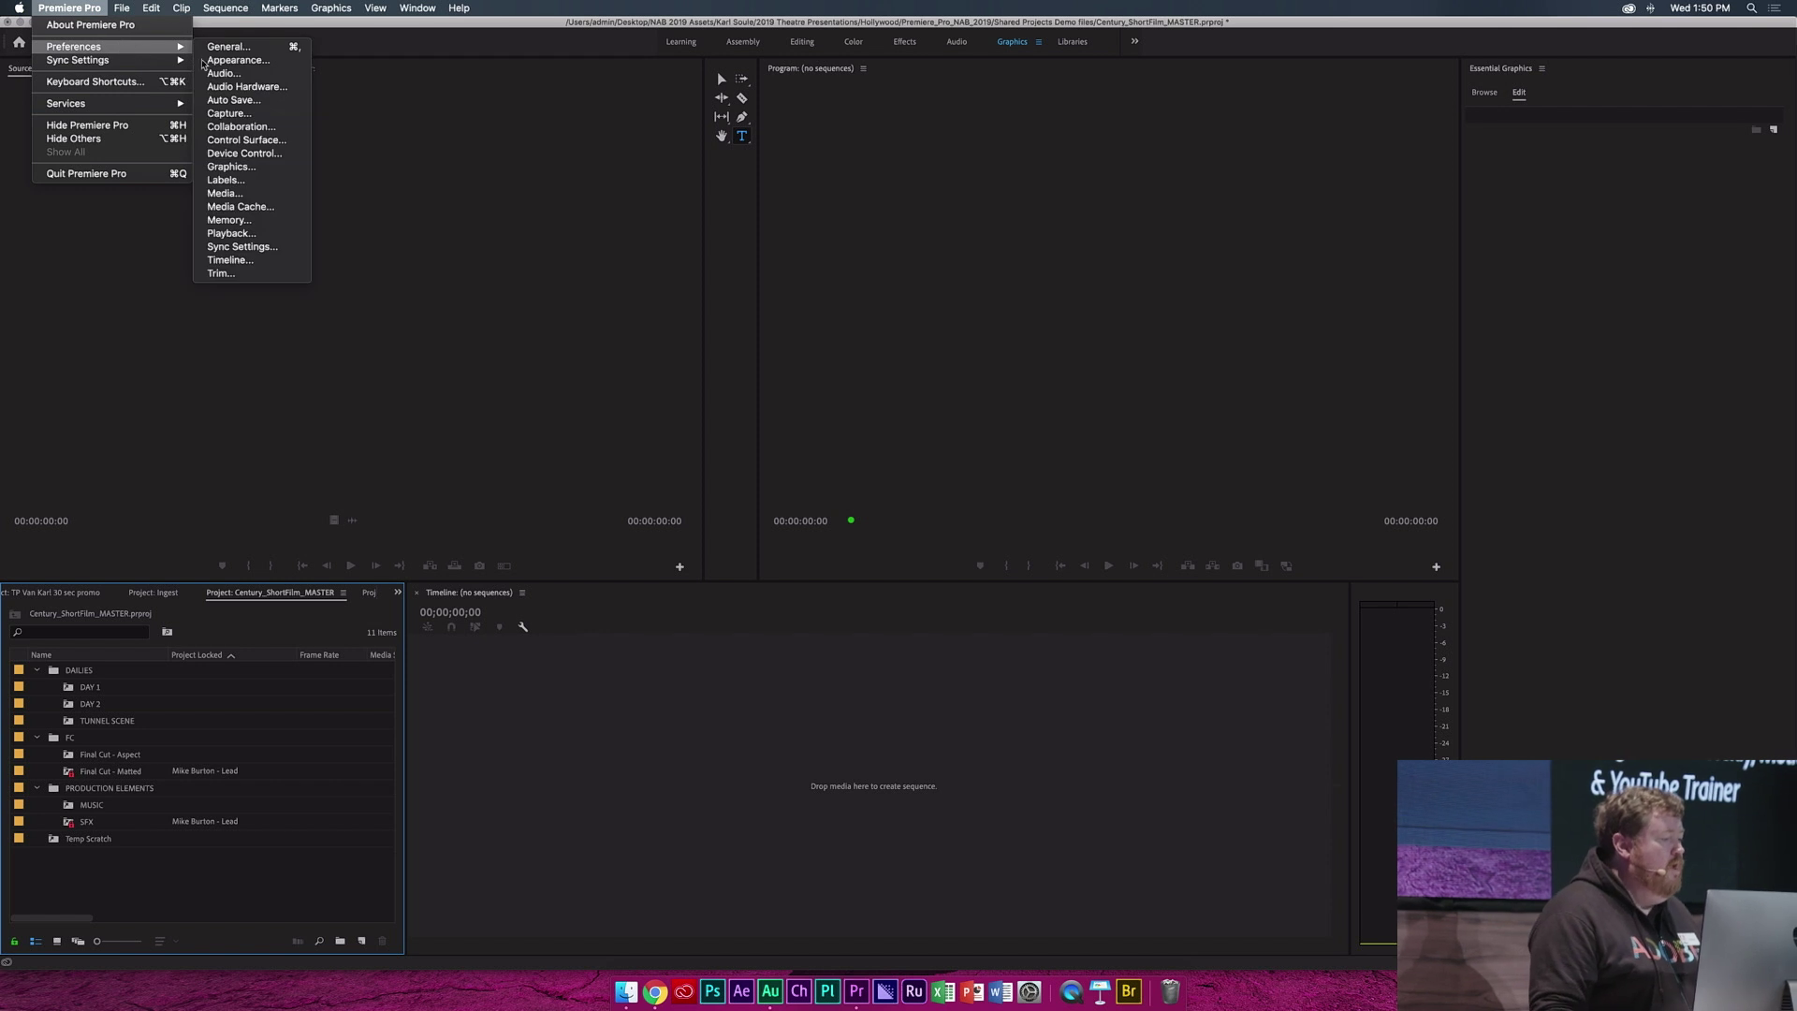
left_click(230, 126)
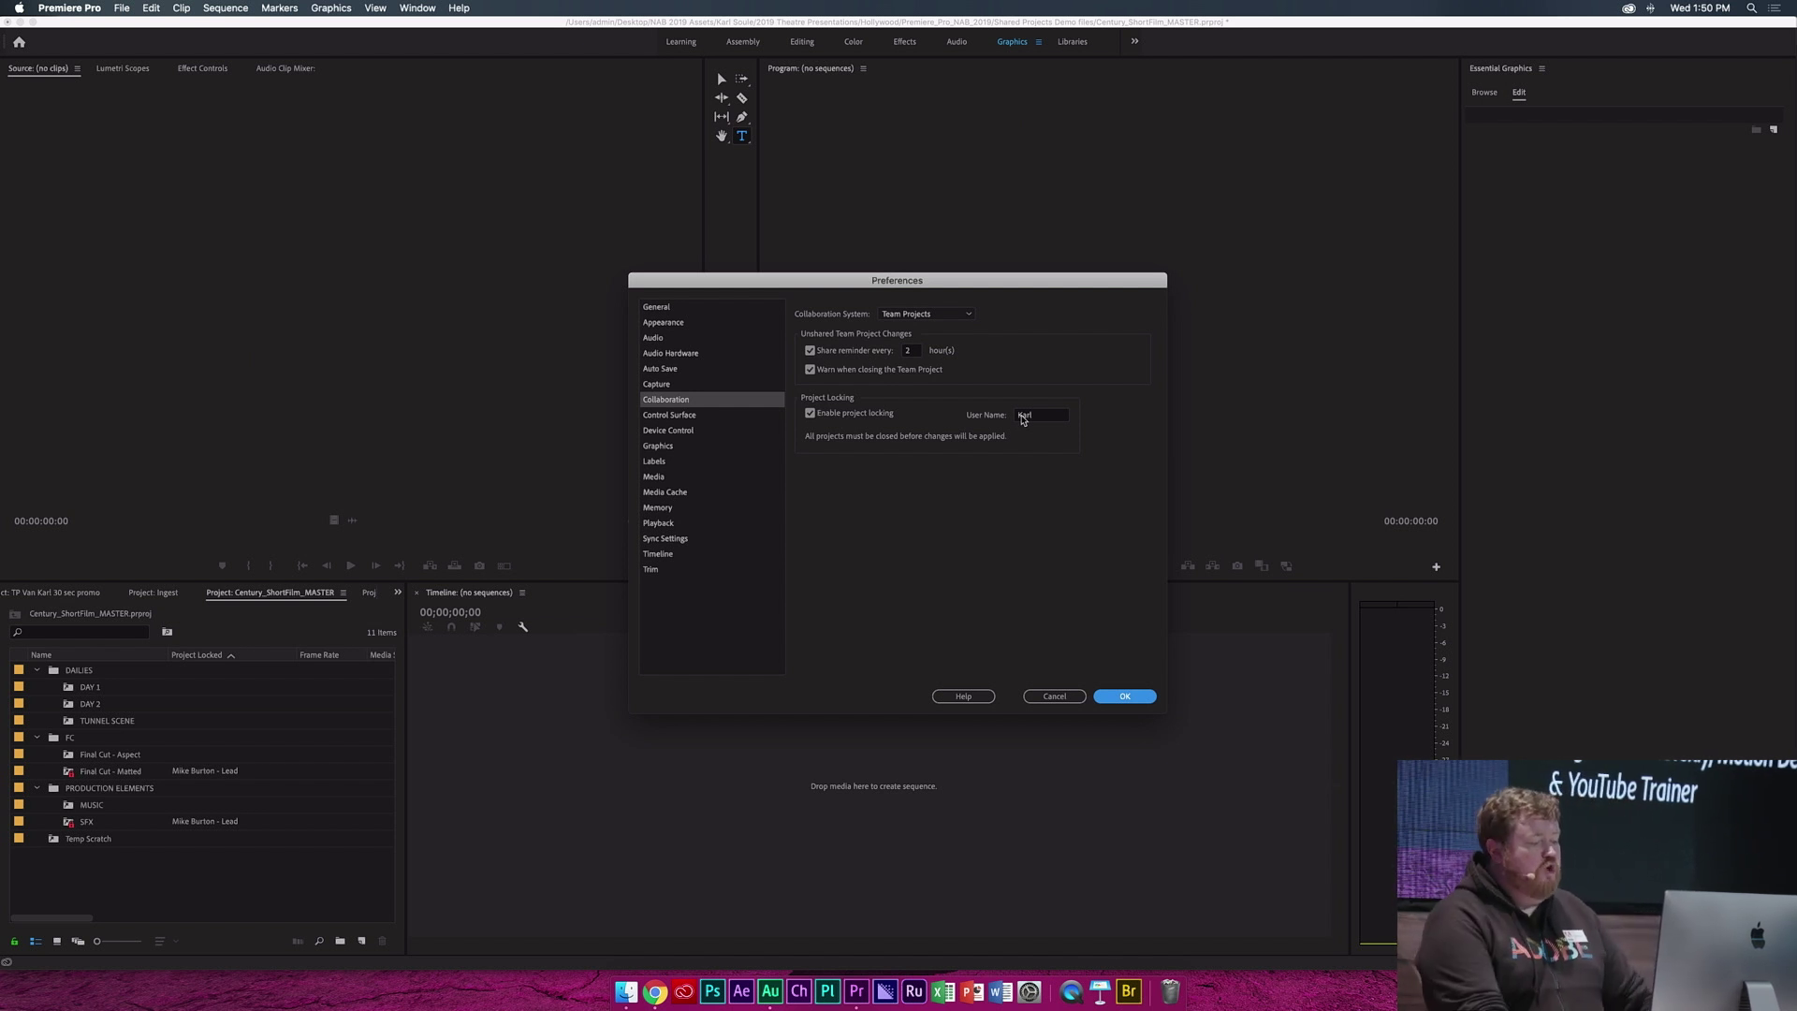
left_click(1066, 698)
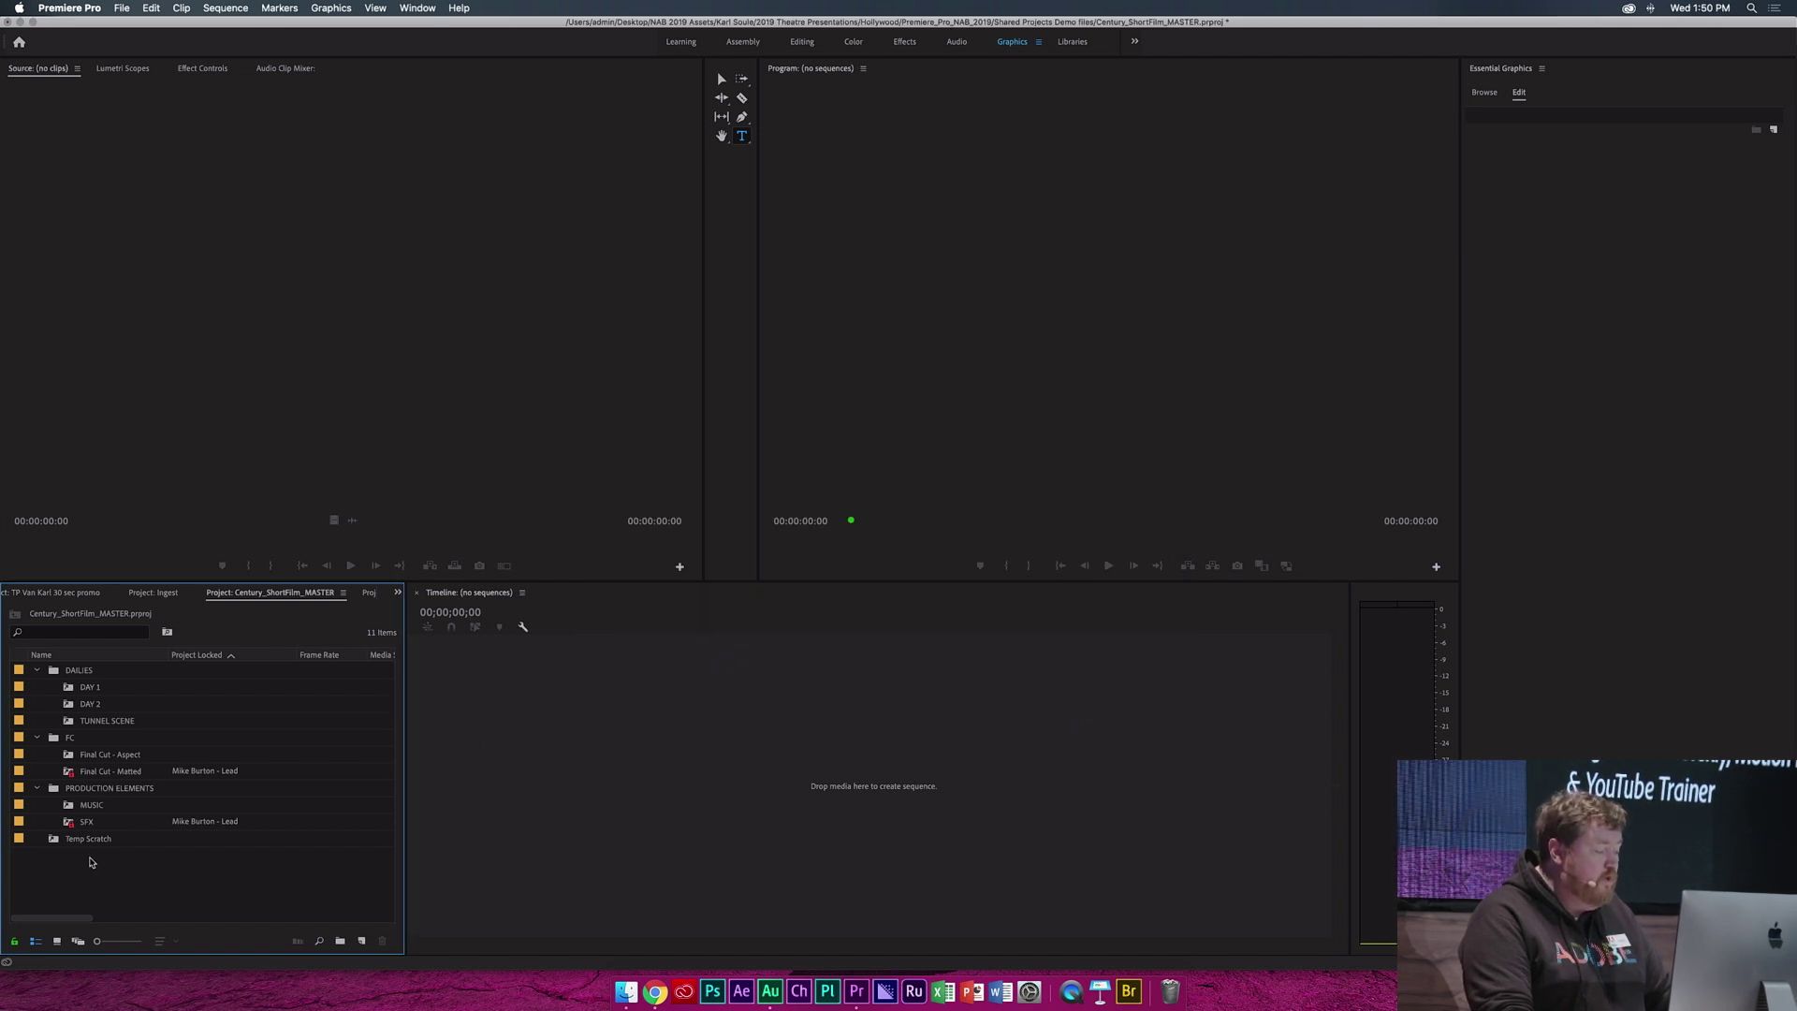
Reveal the SFX shared project in Finder, examine the project and lock files there, and return to Premiere Pro
right_click(72, 824)
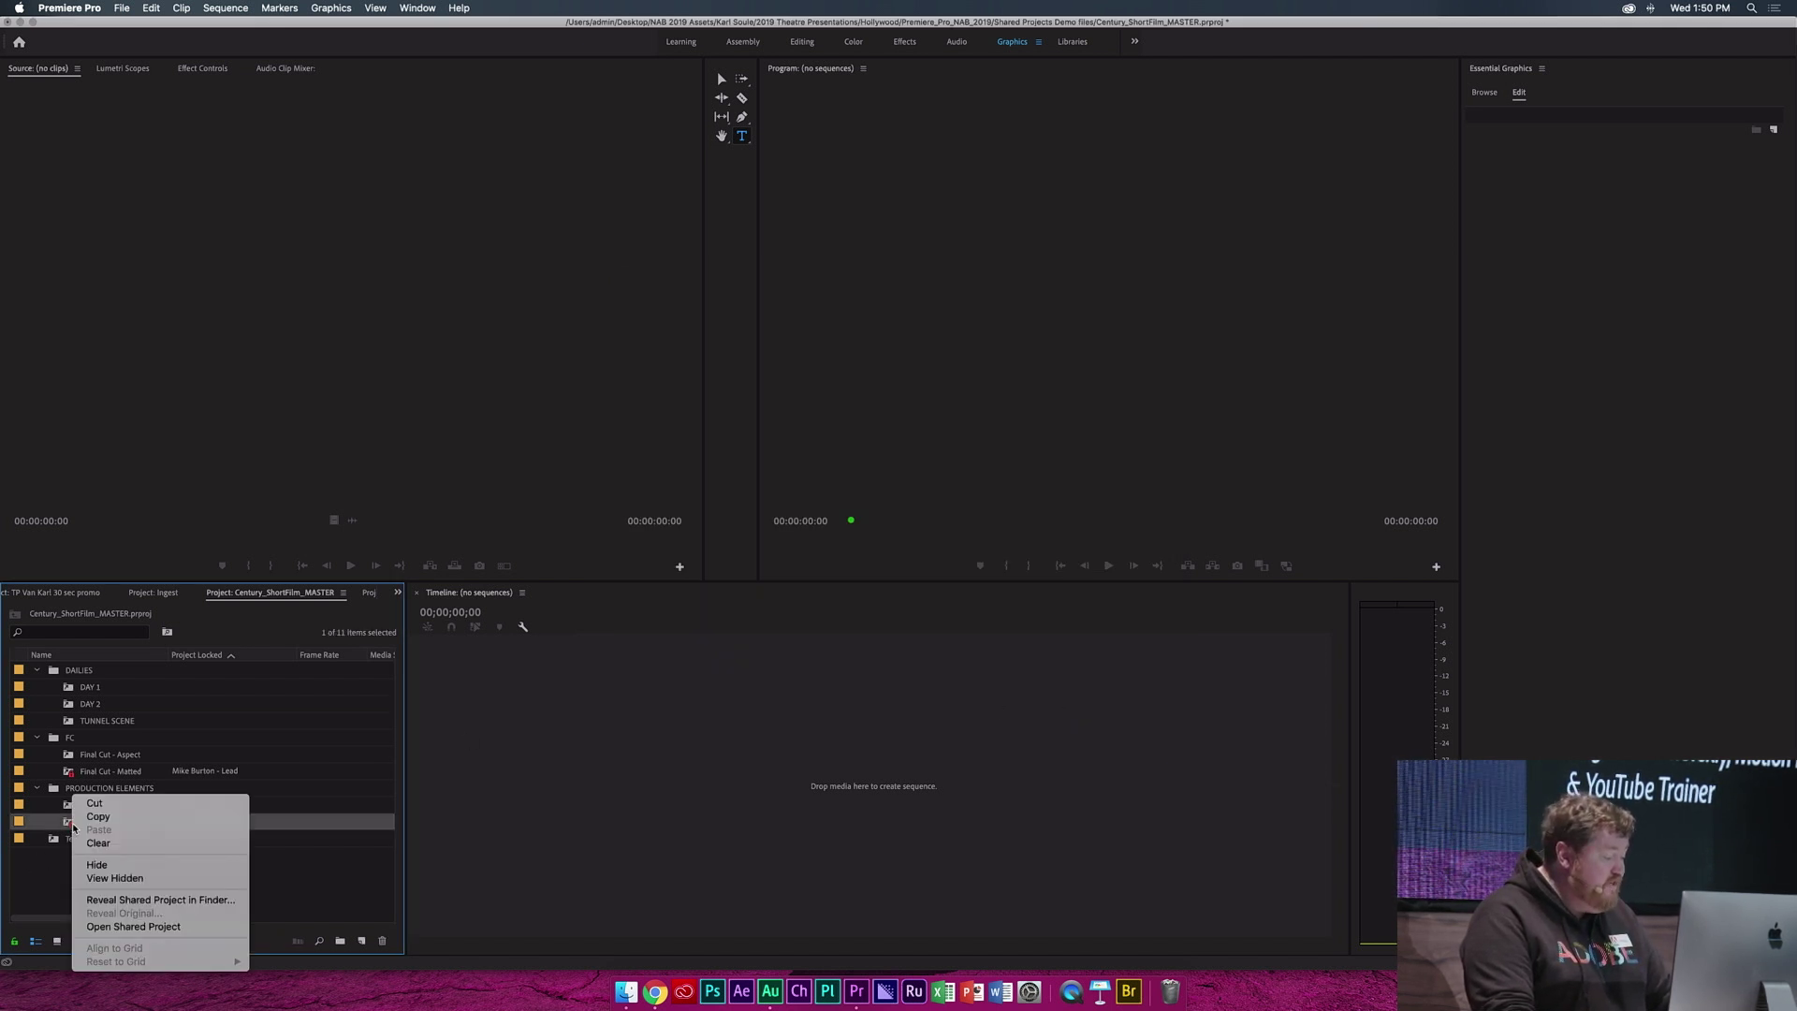
left_click(141, 899)
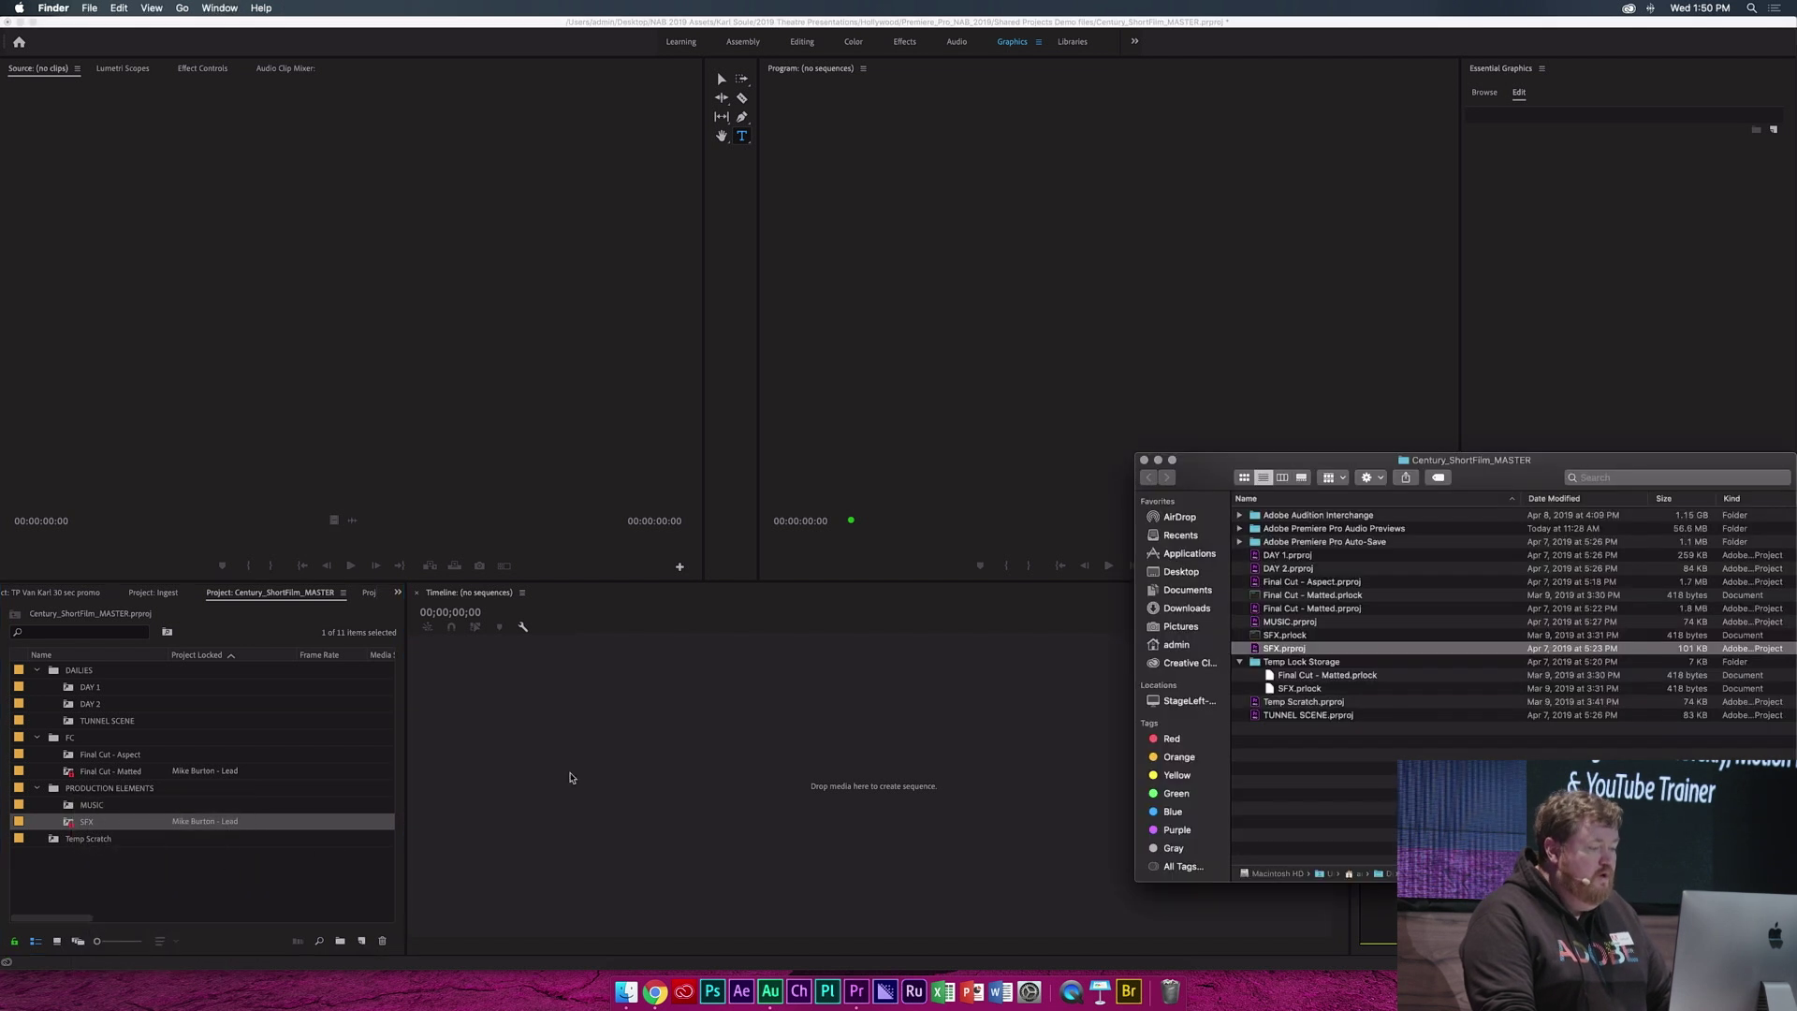
left_click_drag(1586, 460, 1103, 222)
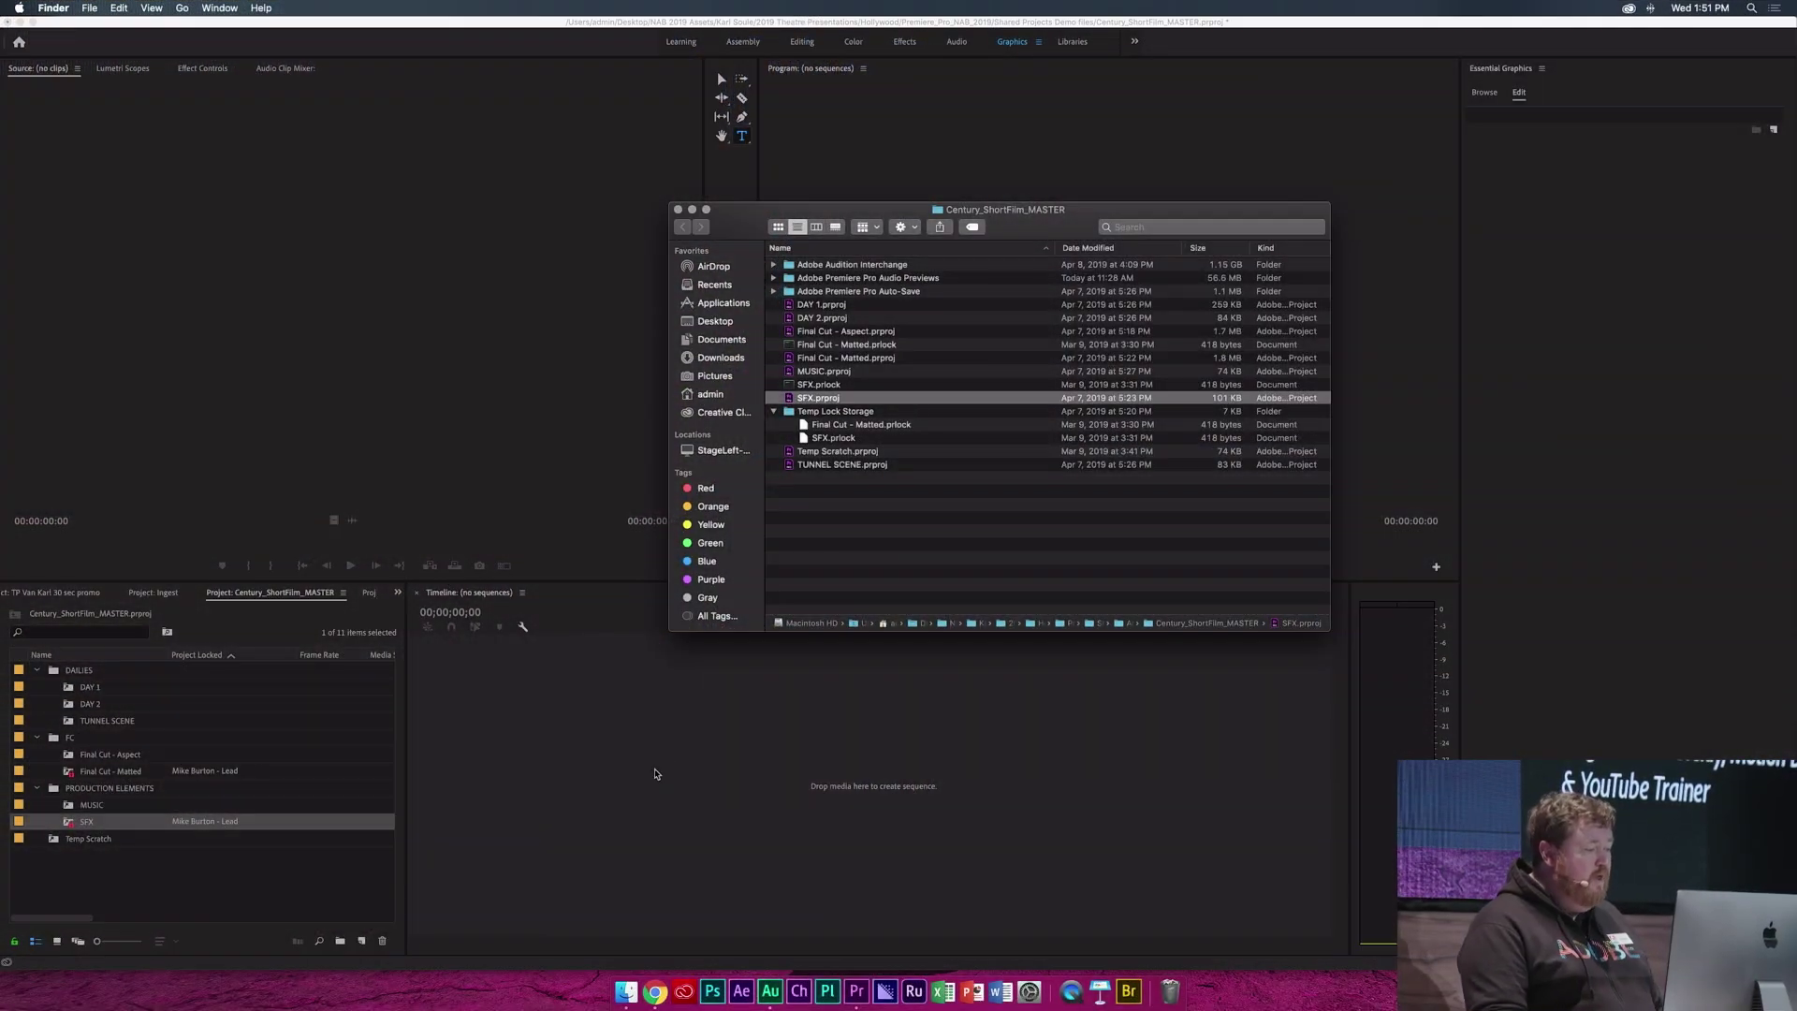
left_click(622, 733)
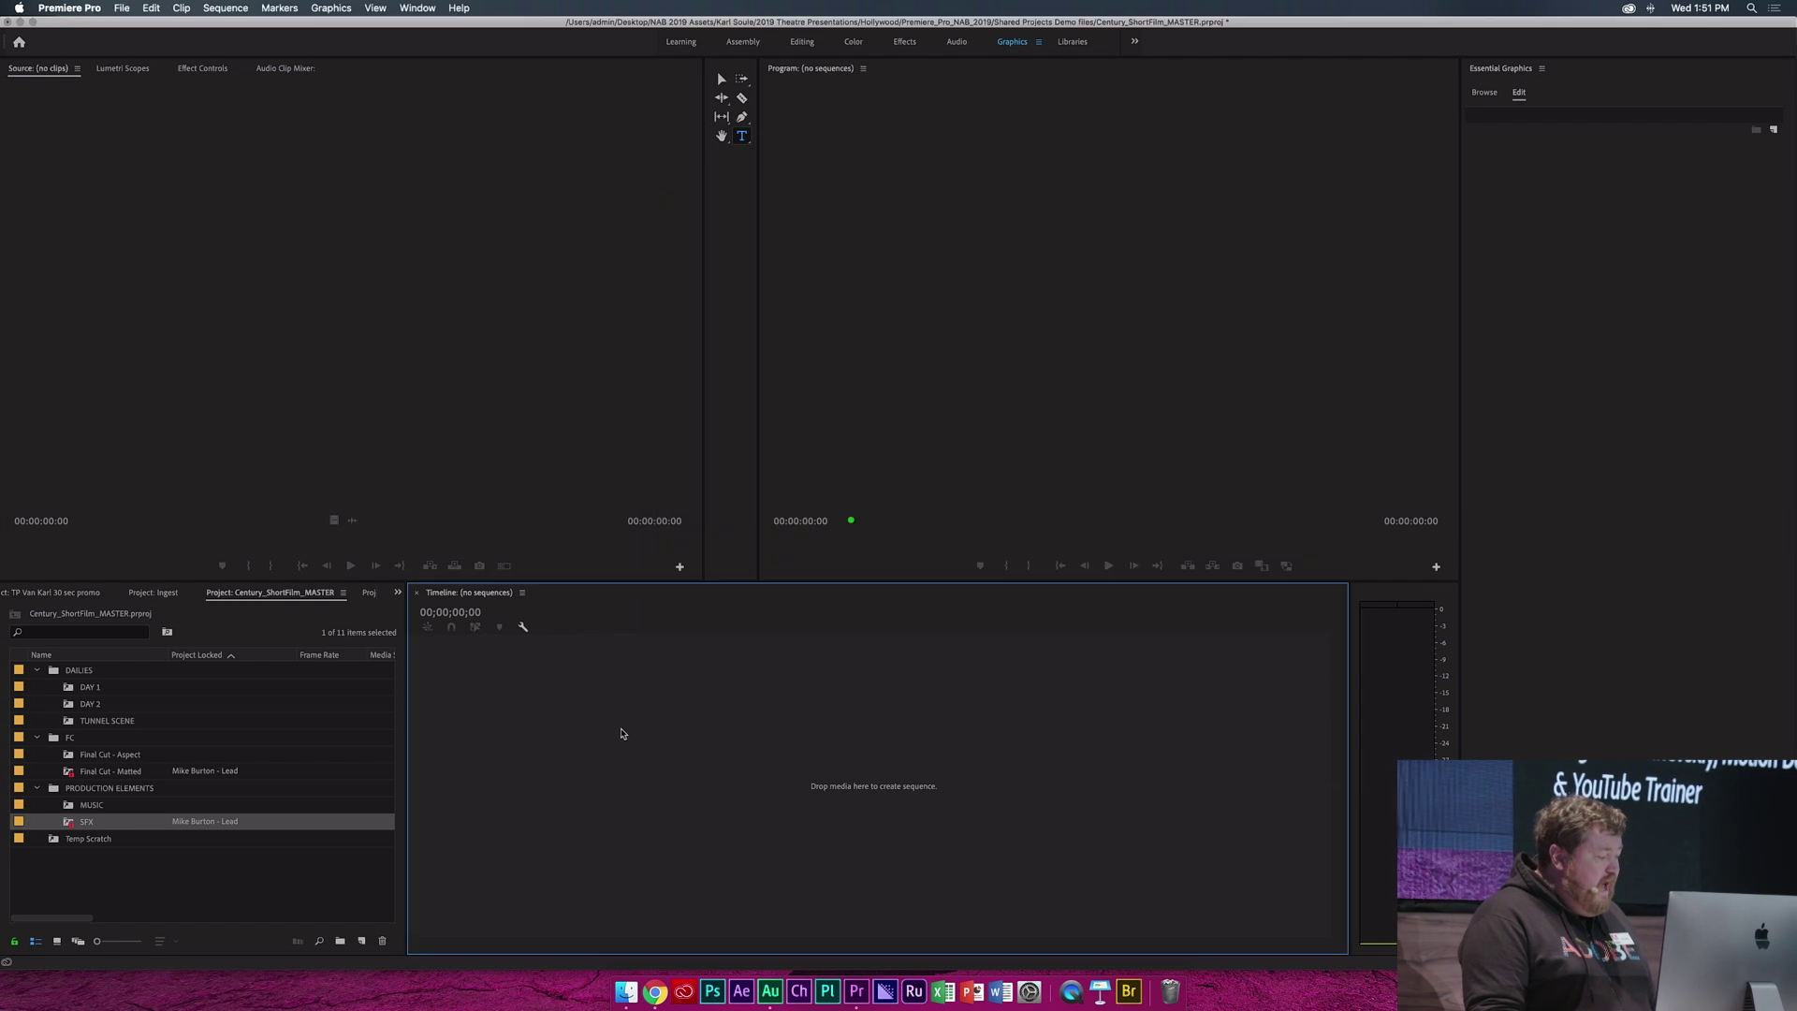
Import LOOPS.prproj from the Additional Projects and Media folder as a shared project and move it into the PRODUCTION ELEMENTS bin
left_click(166, 865)
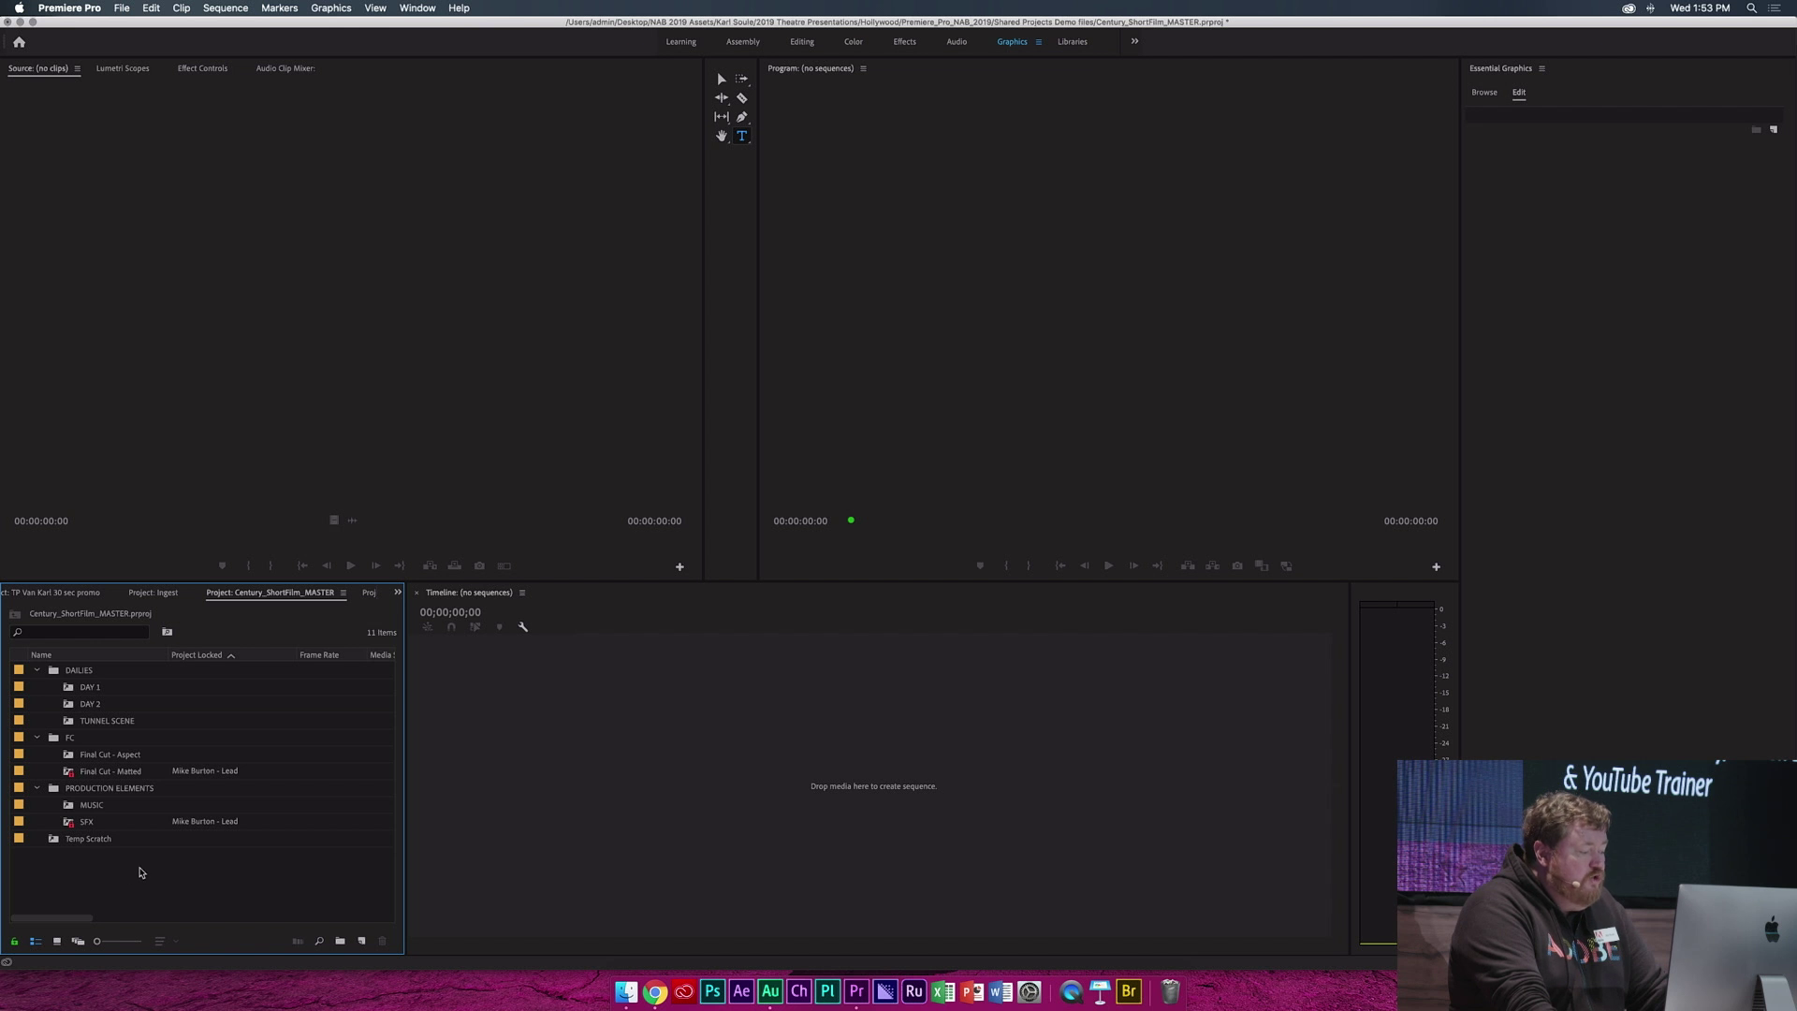
double_click(180, 877)
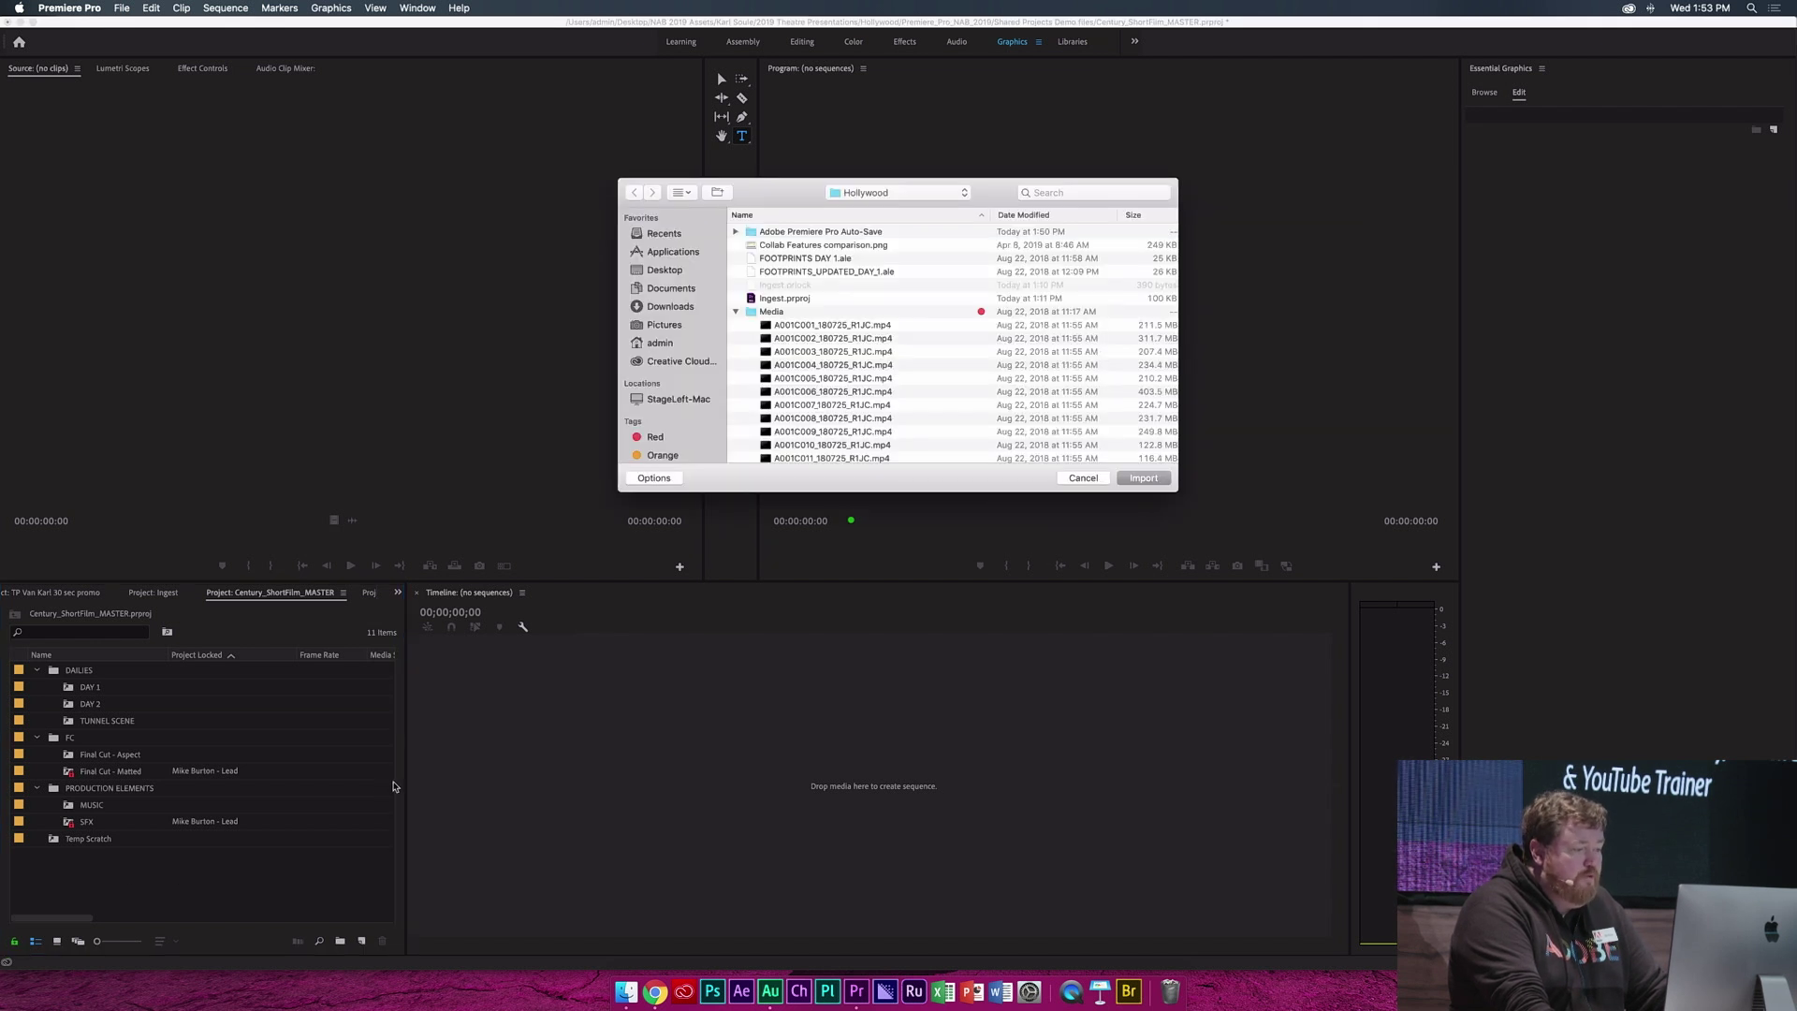
scroll(807, 363, "down", 15)
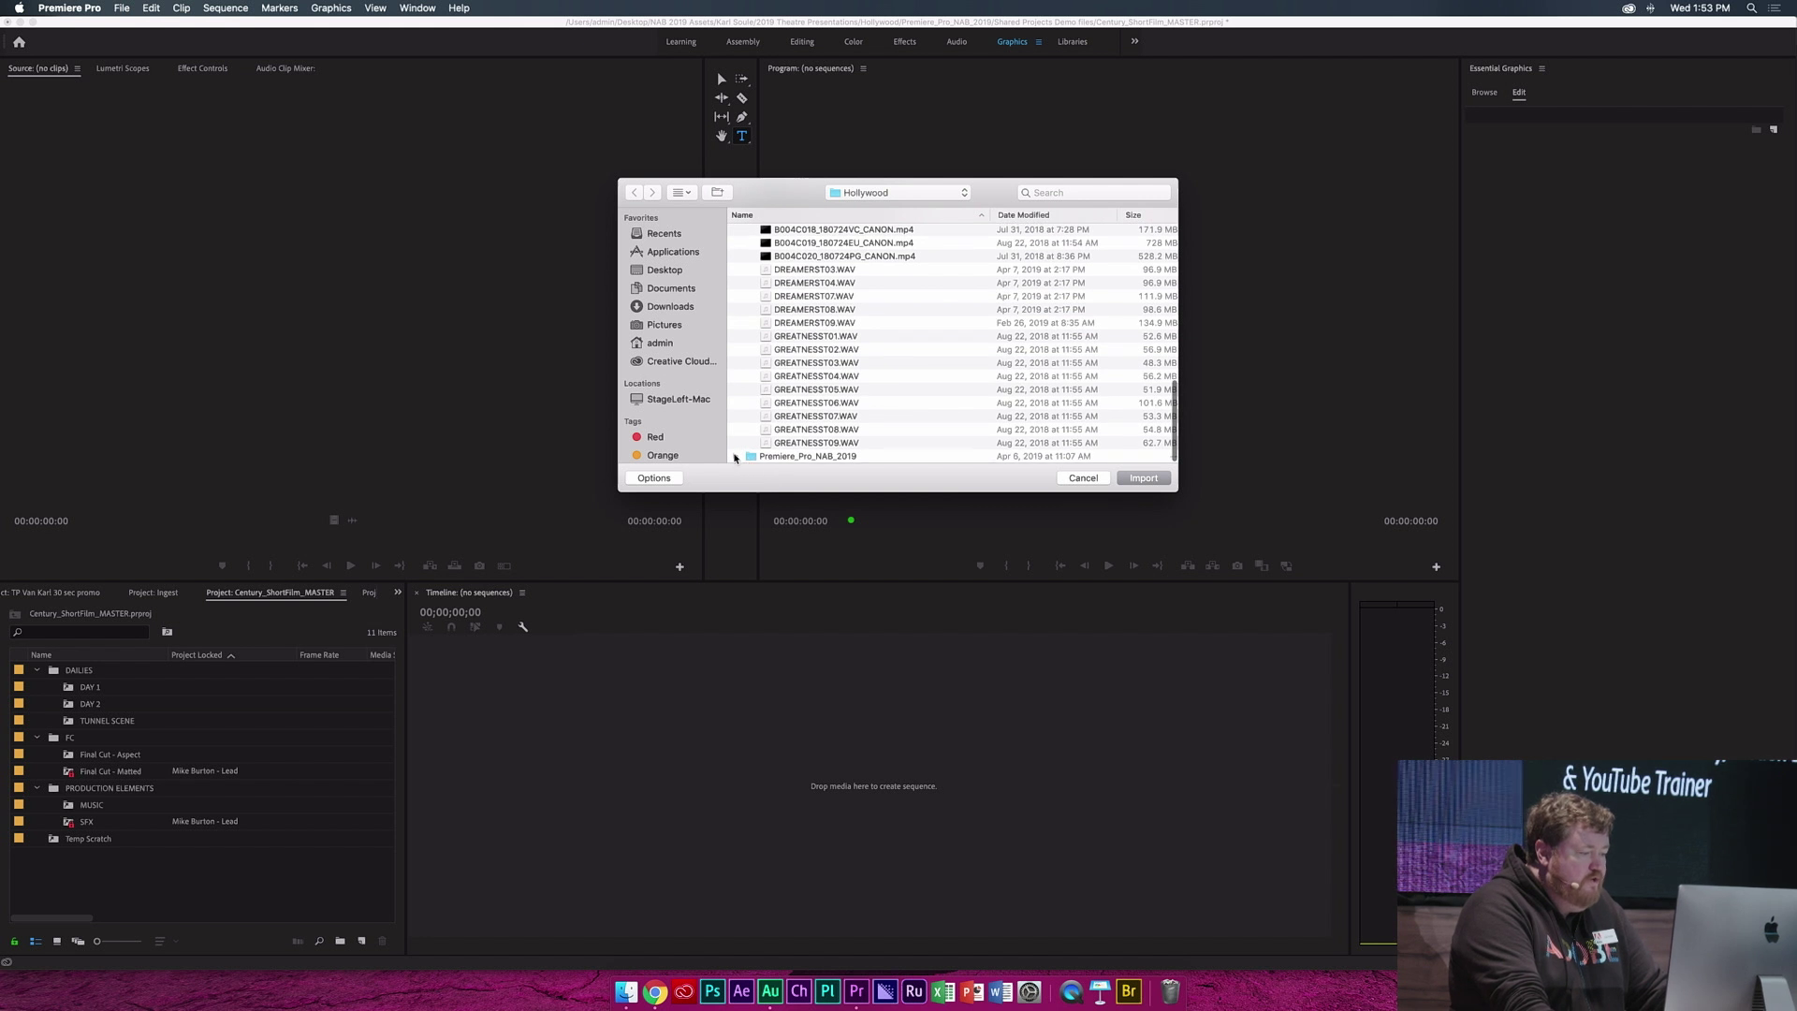
left_click(735, 456)
left_click(749, 399)
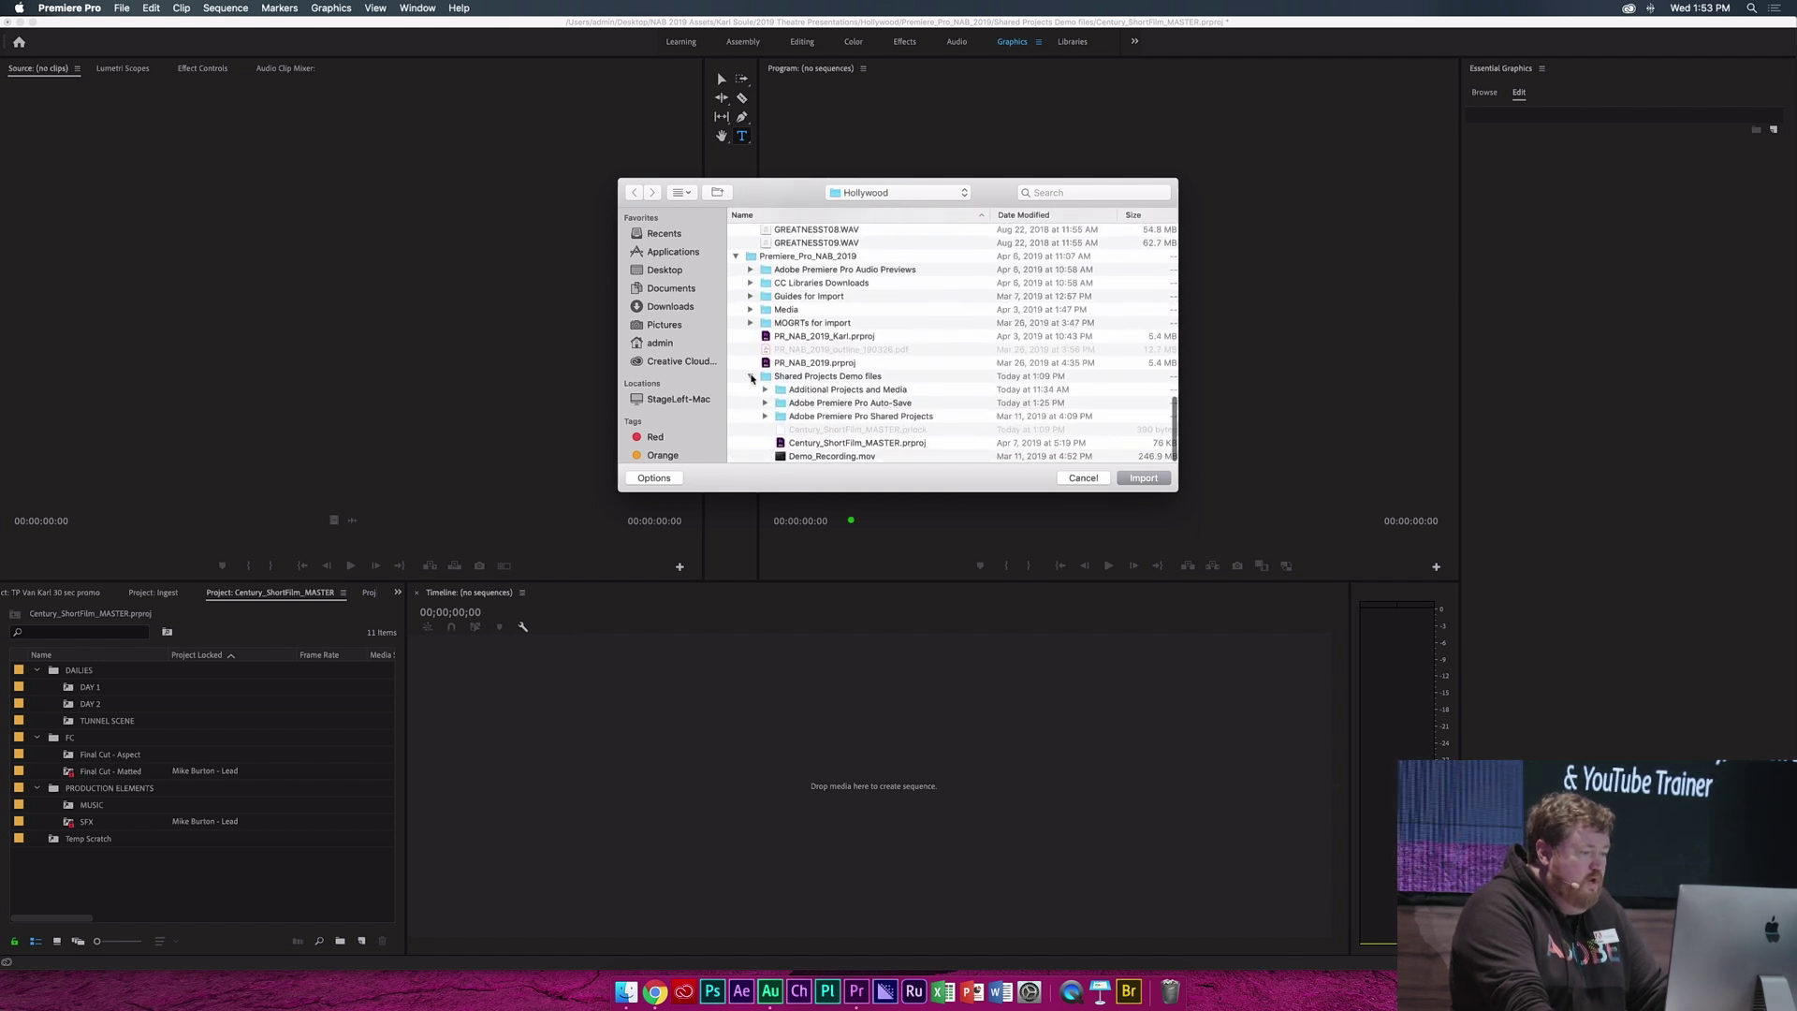
double_click(778, 390)
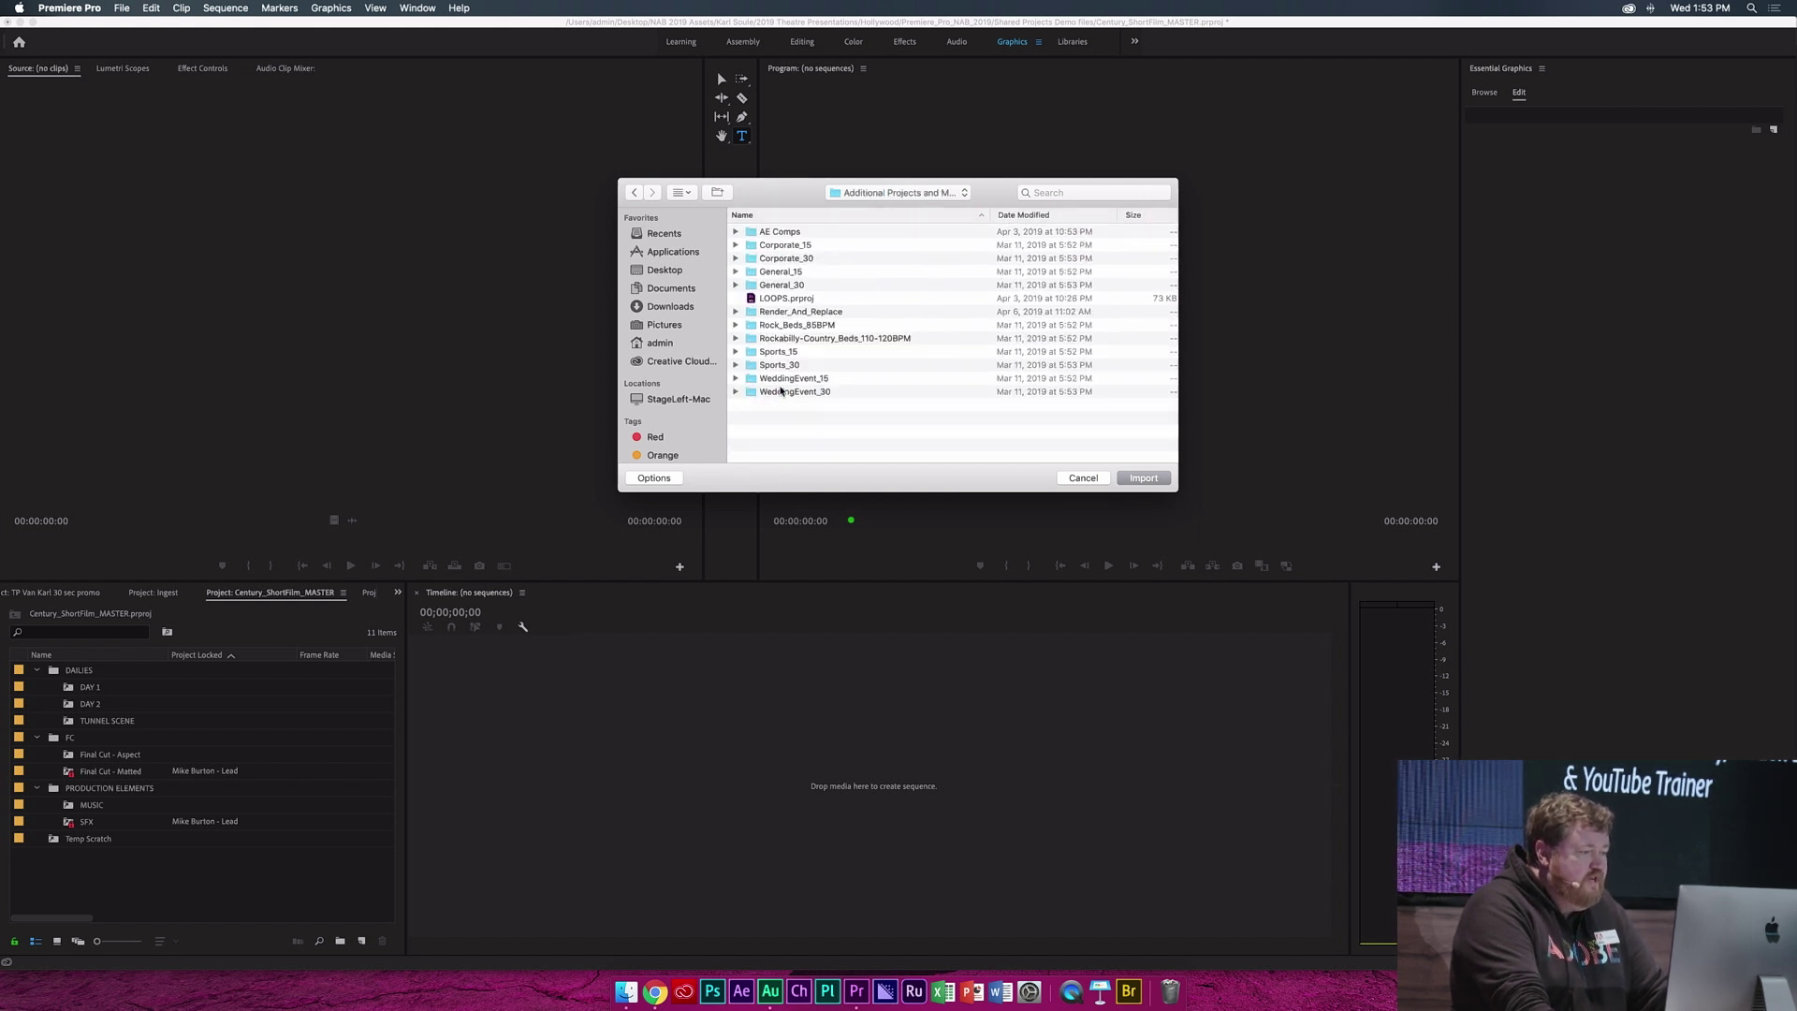
left_click(754, 301)
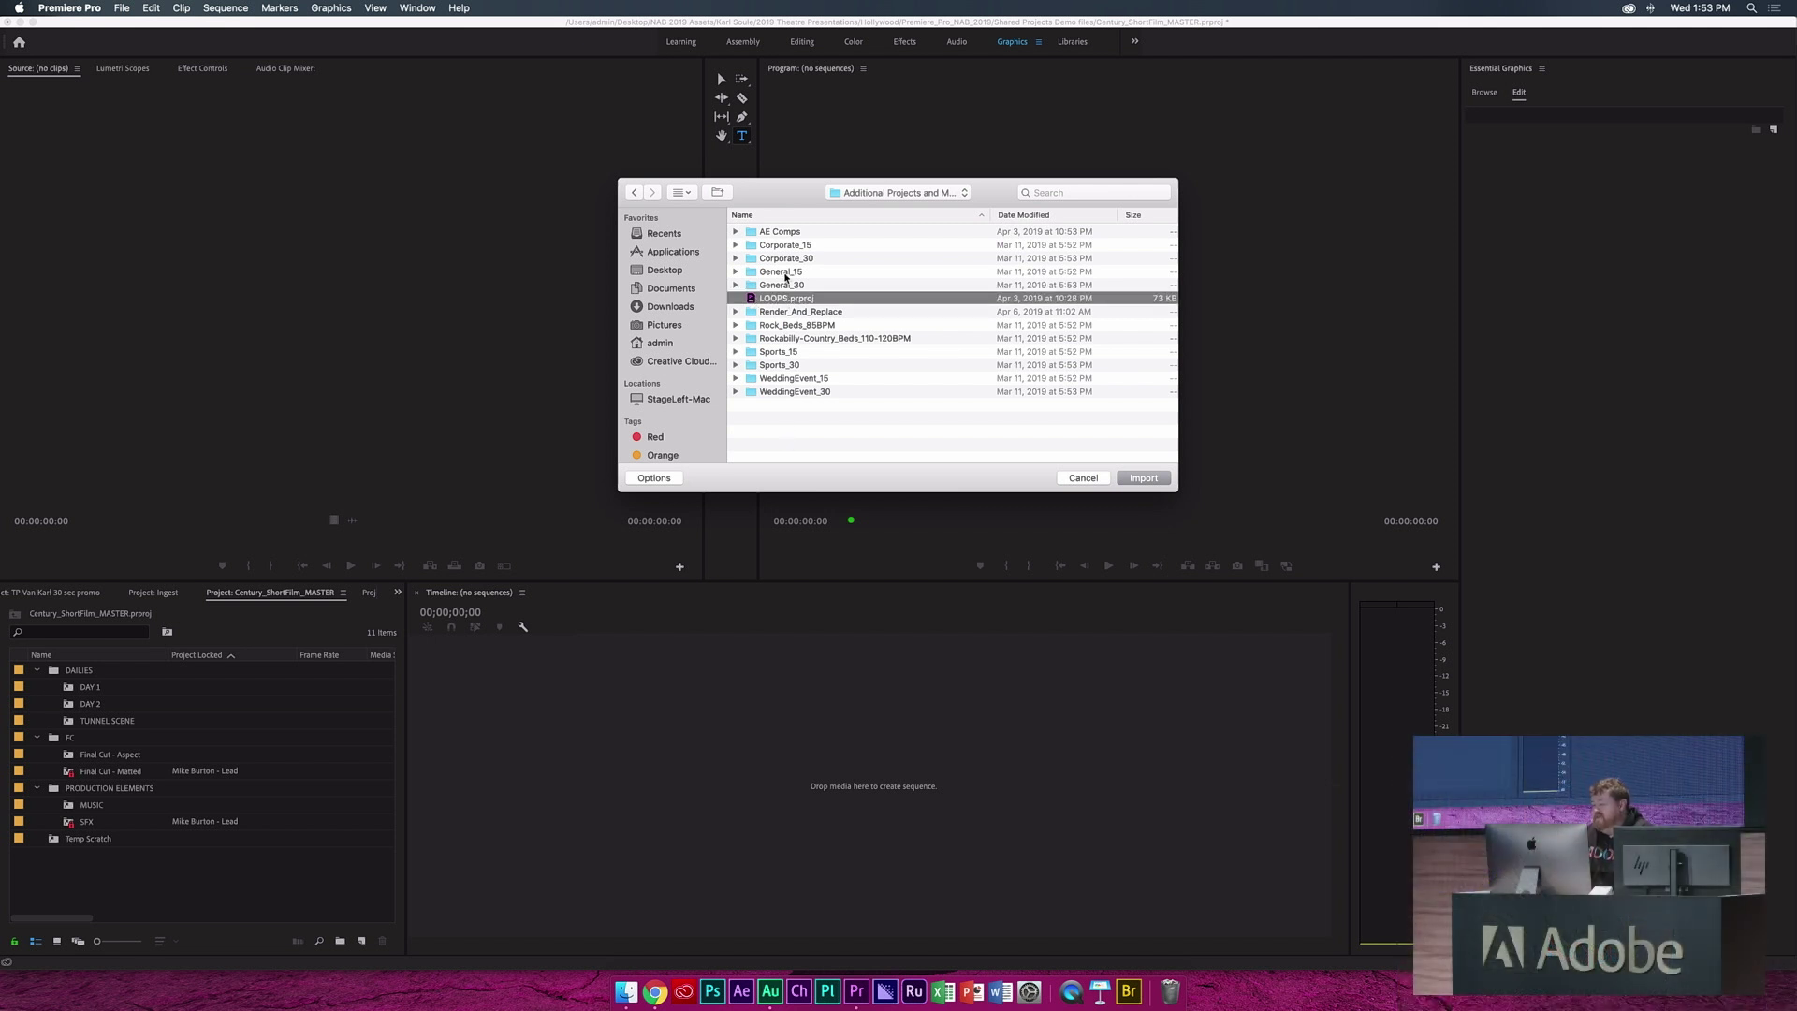
left_click(1143, 478)
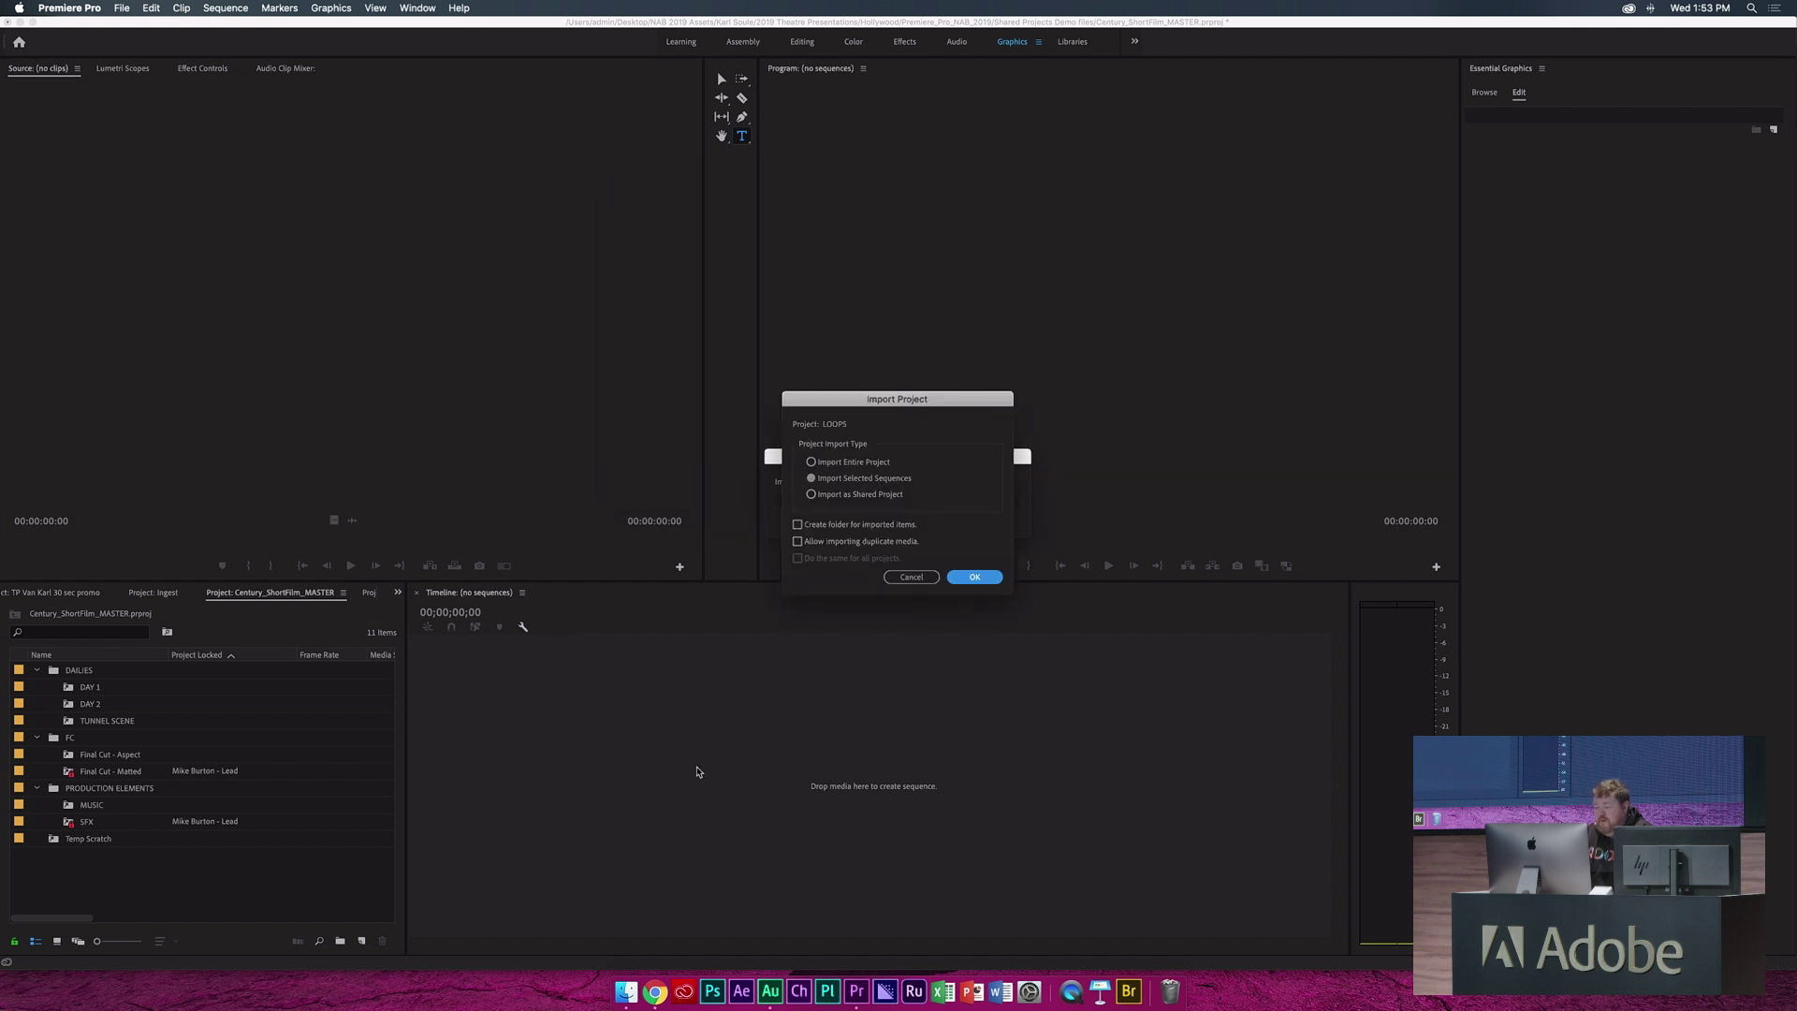
left_click(812, 494)
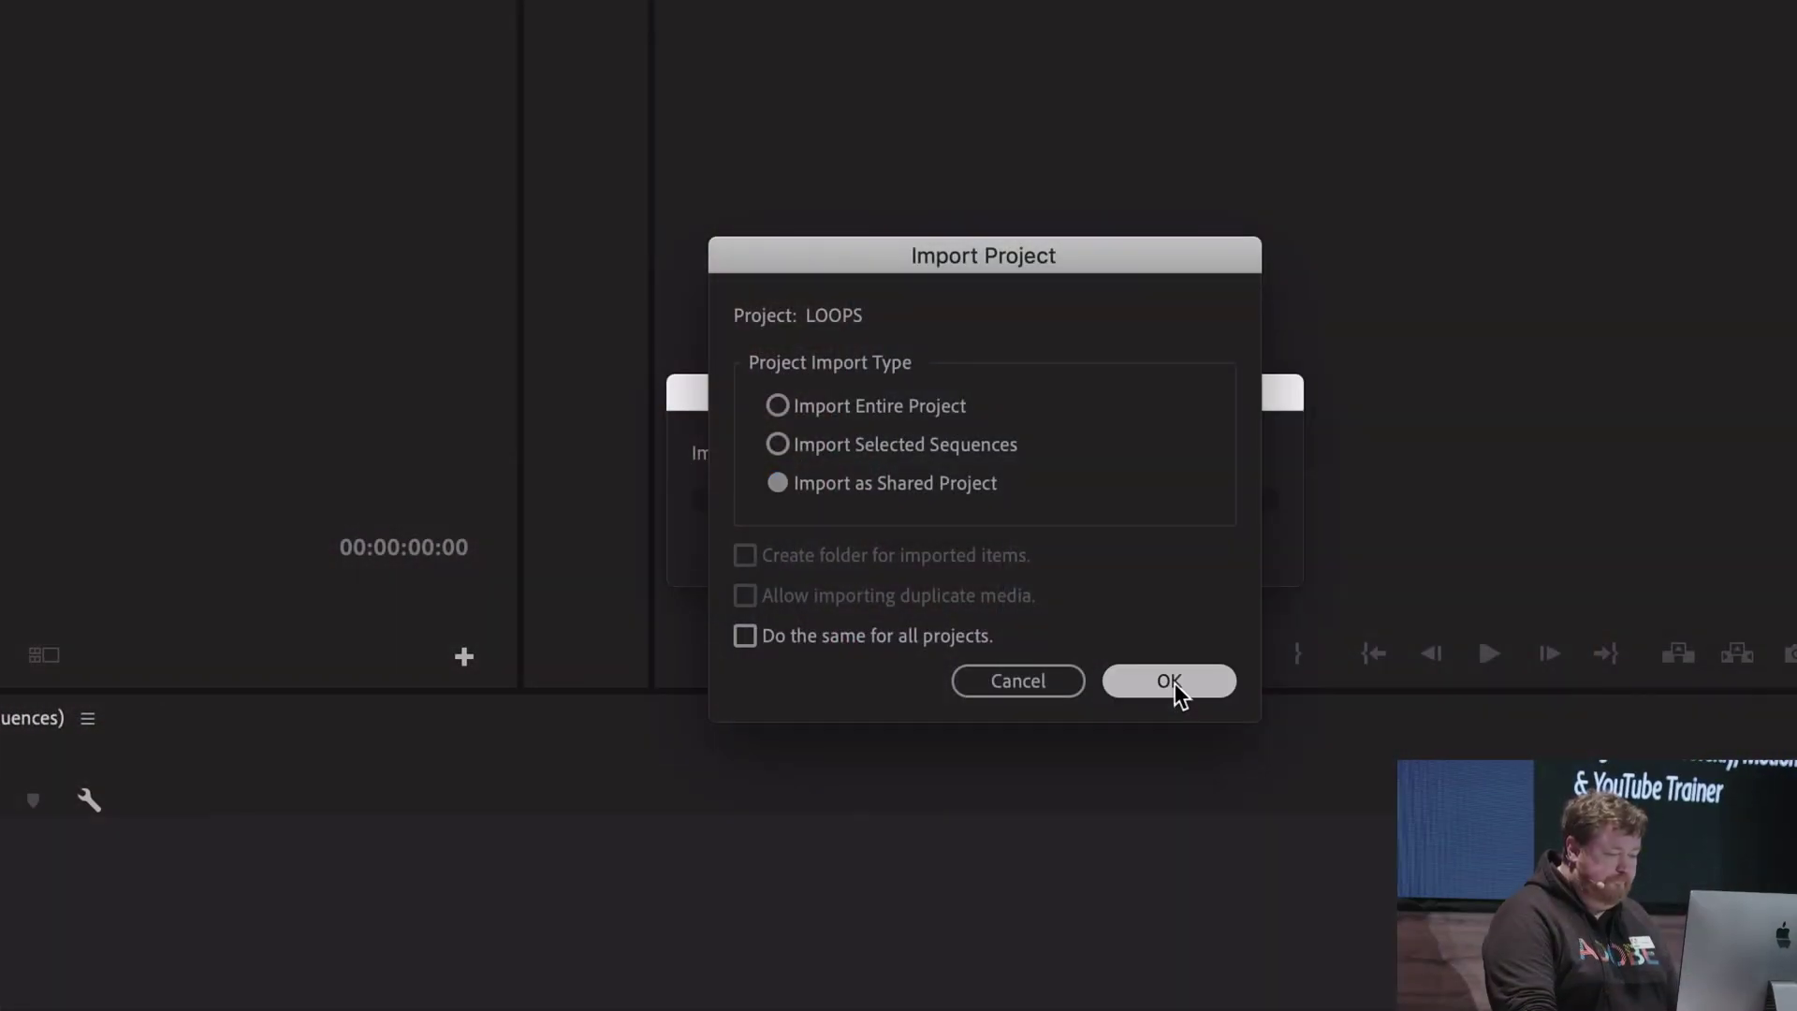
left_click(1172, 688)
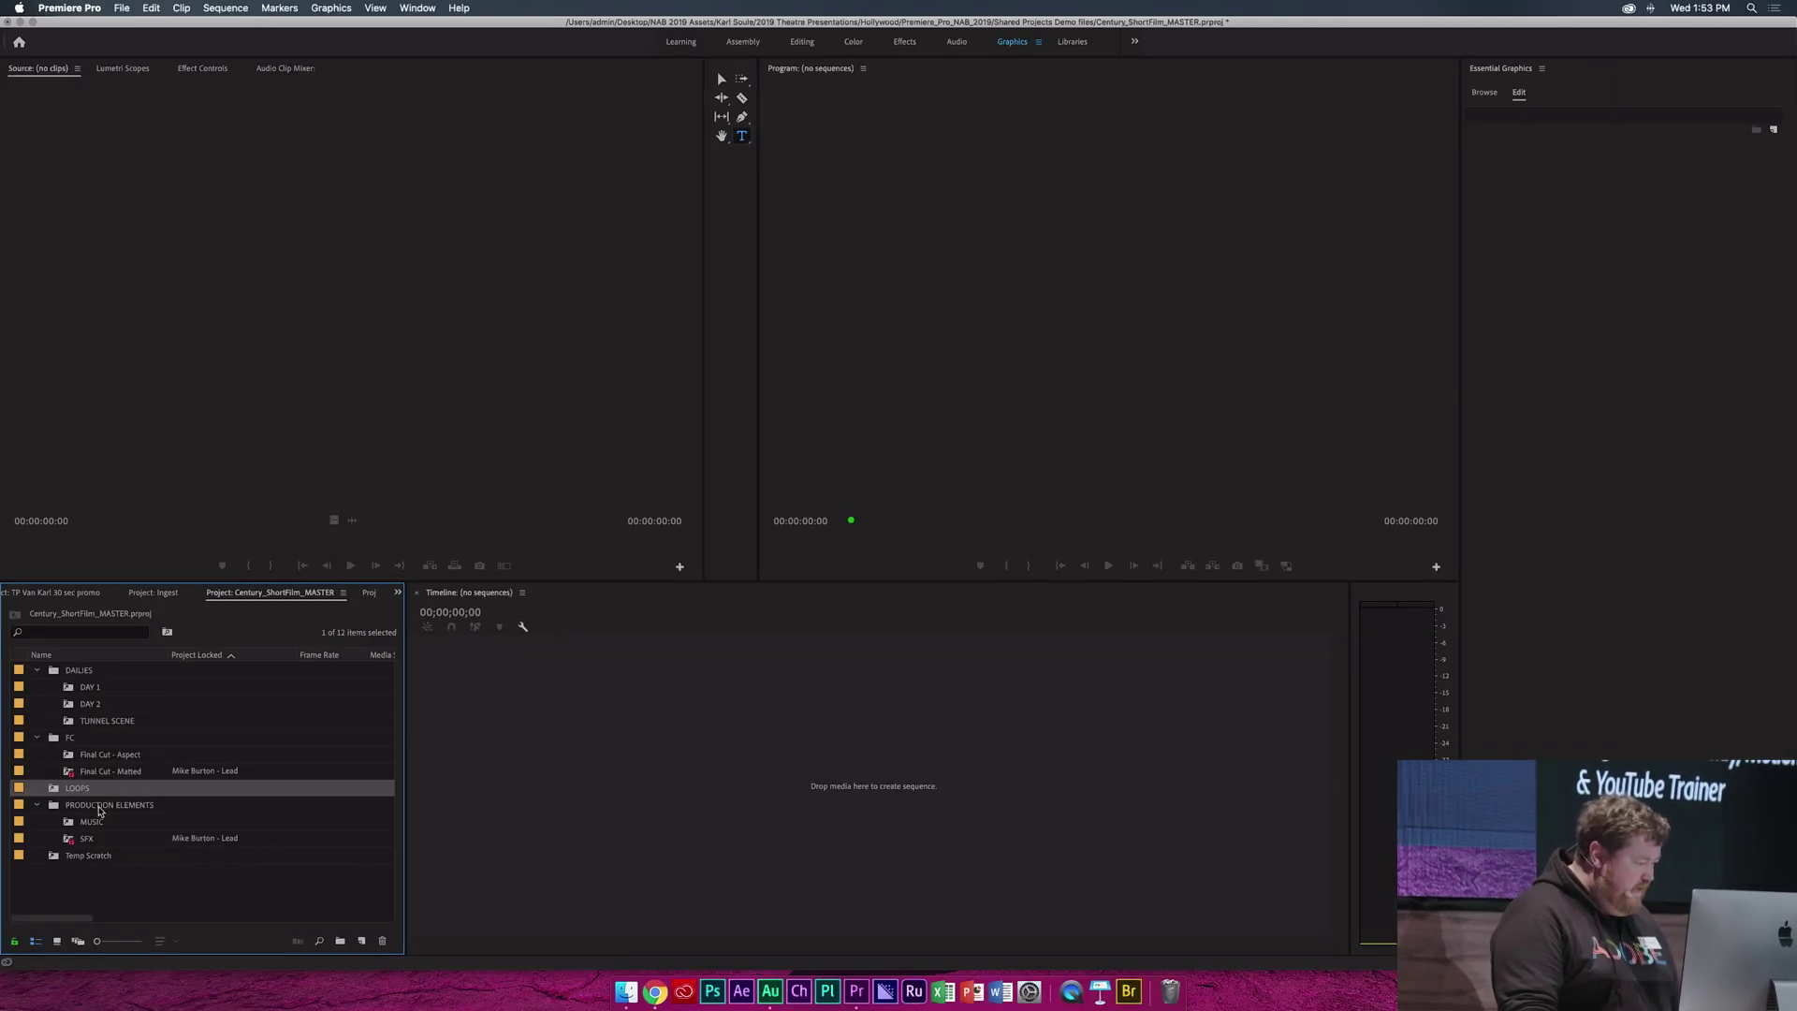
left_click_drag(55, 791, 73, 811)
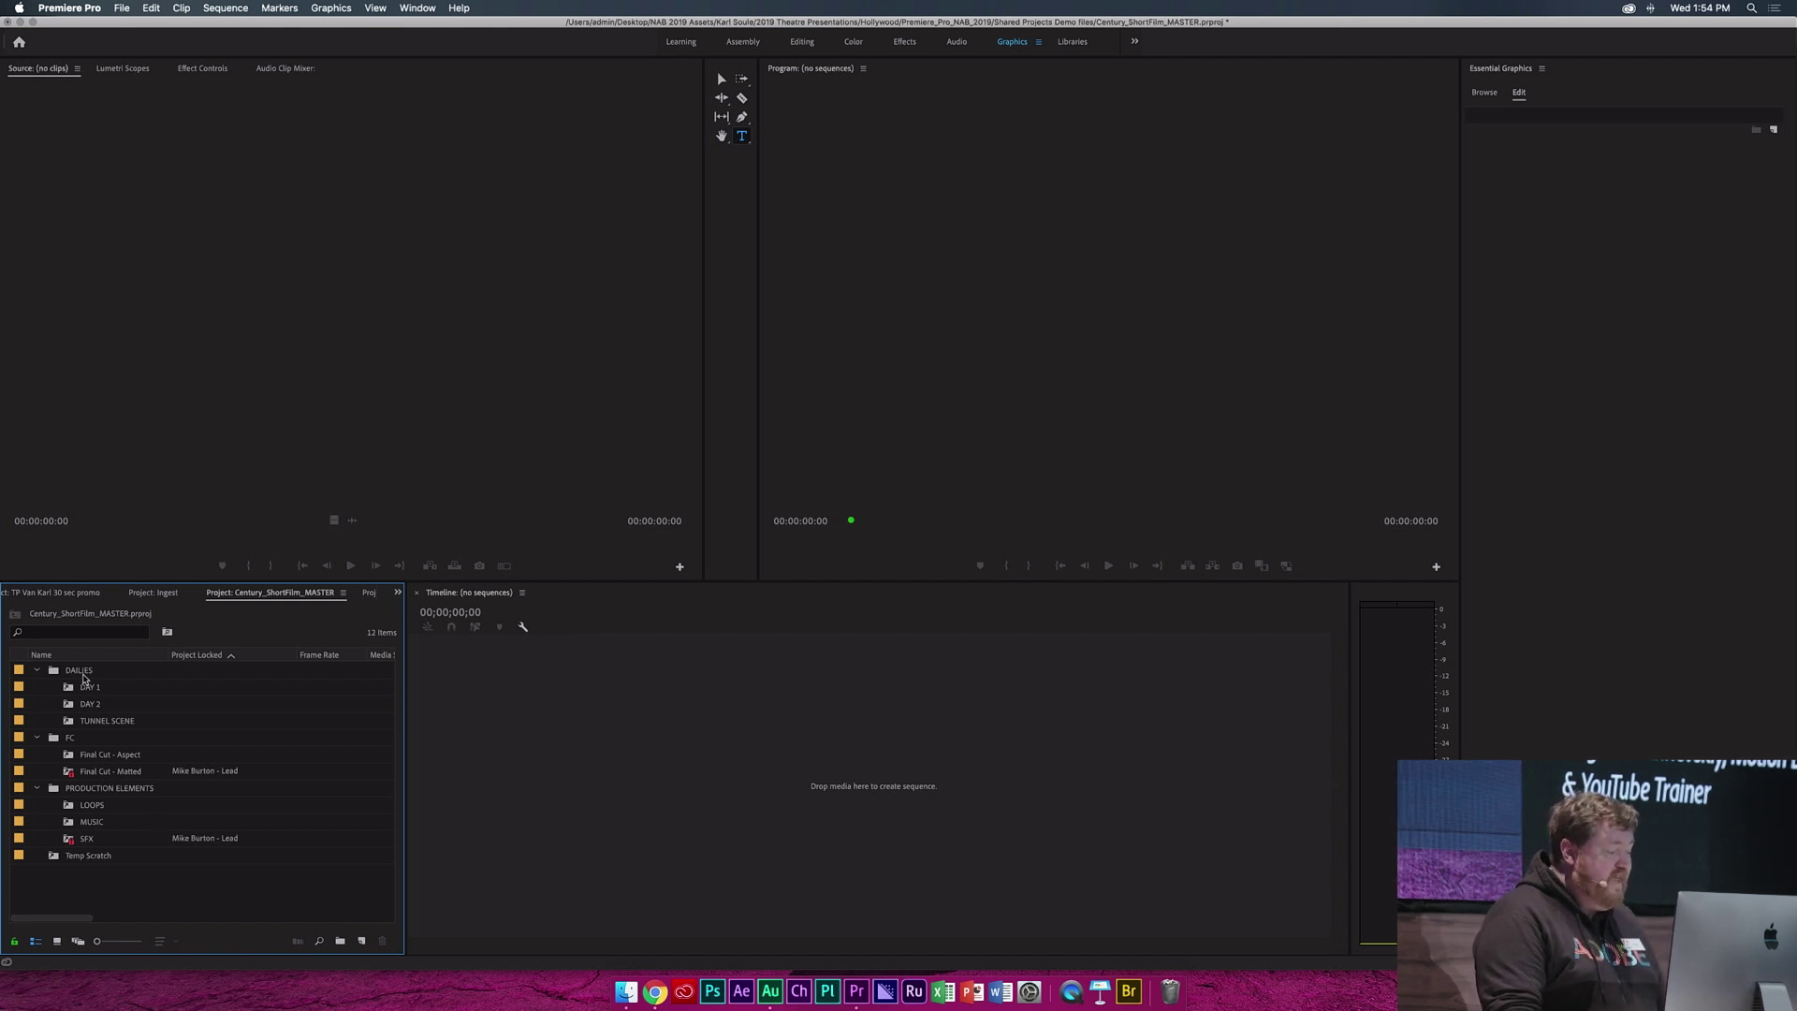
Create a shared project named DAY 3 in Century_ShortFilm_MASTER and move it into the DAILIES bin
left_click(363, 940)
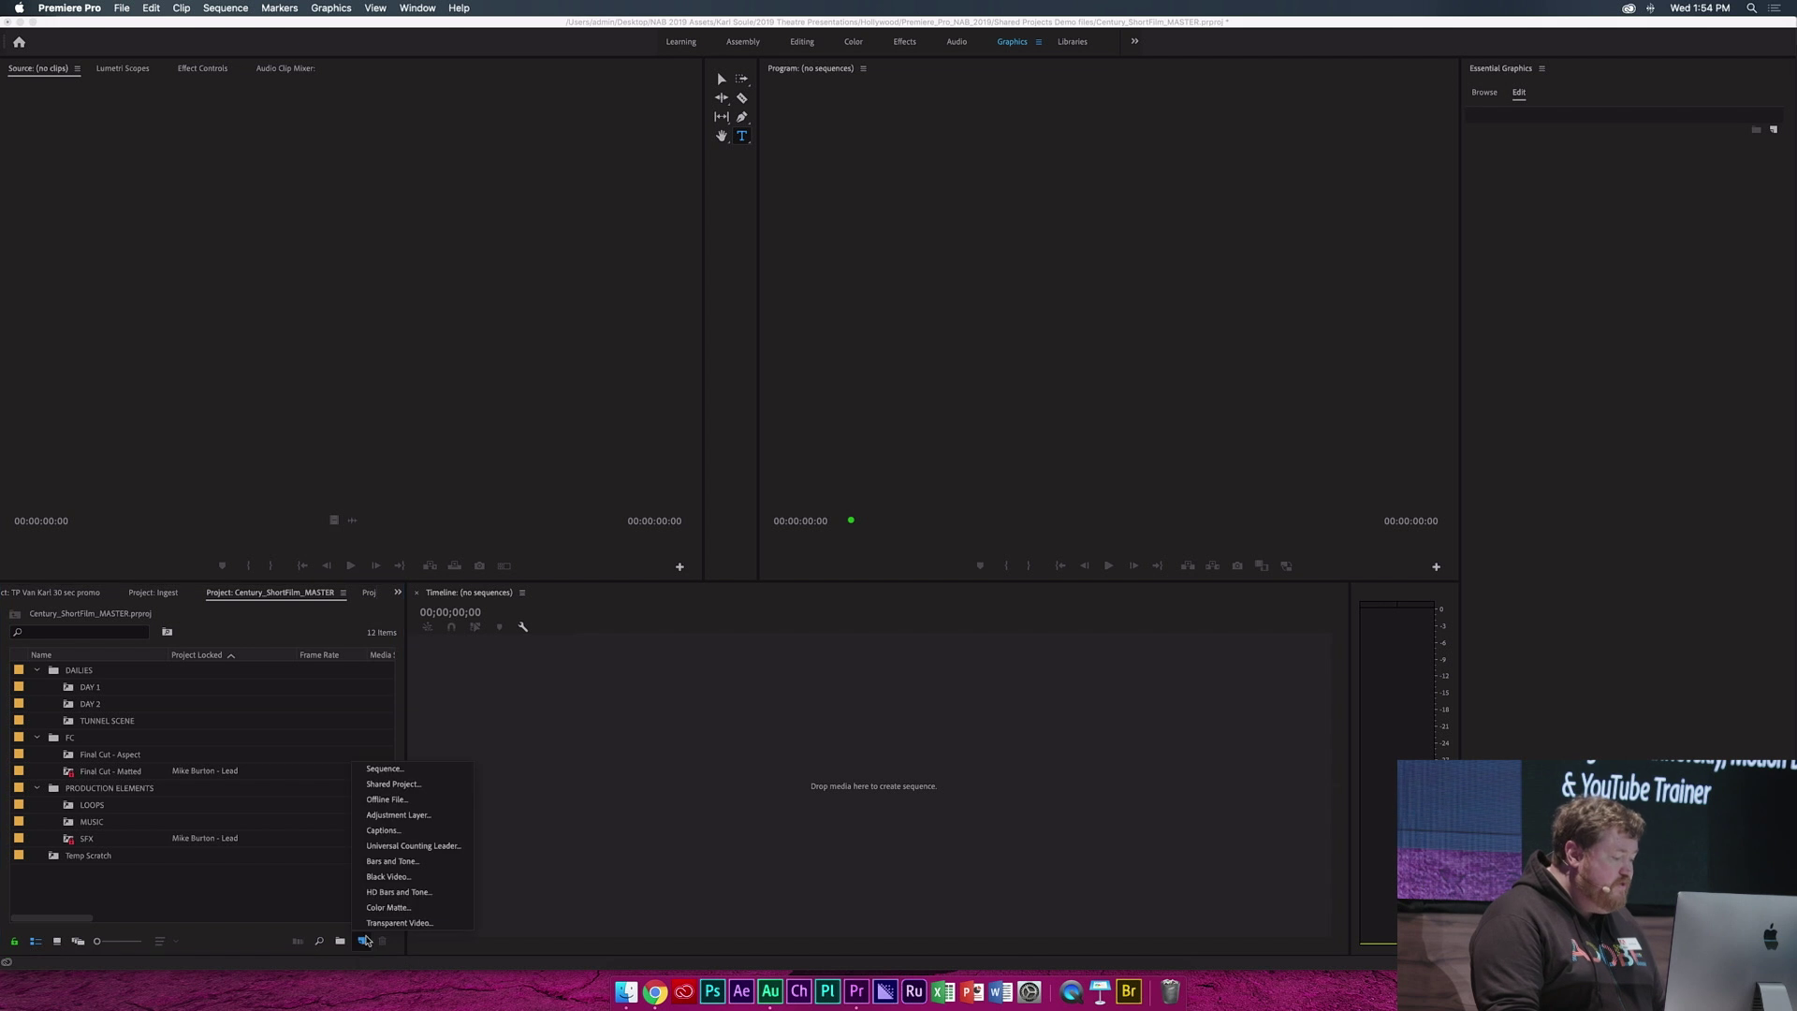
left_click(403, 783)
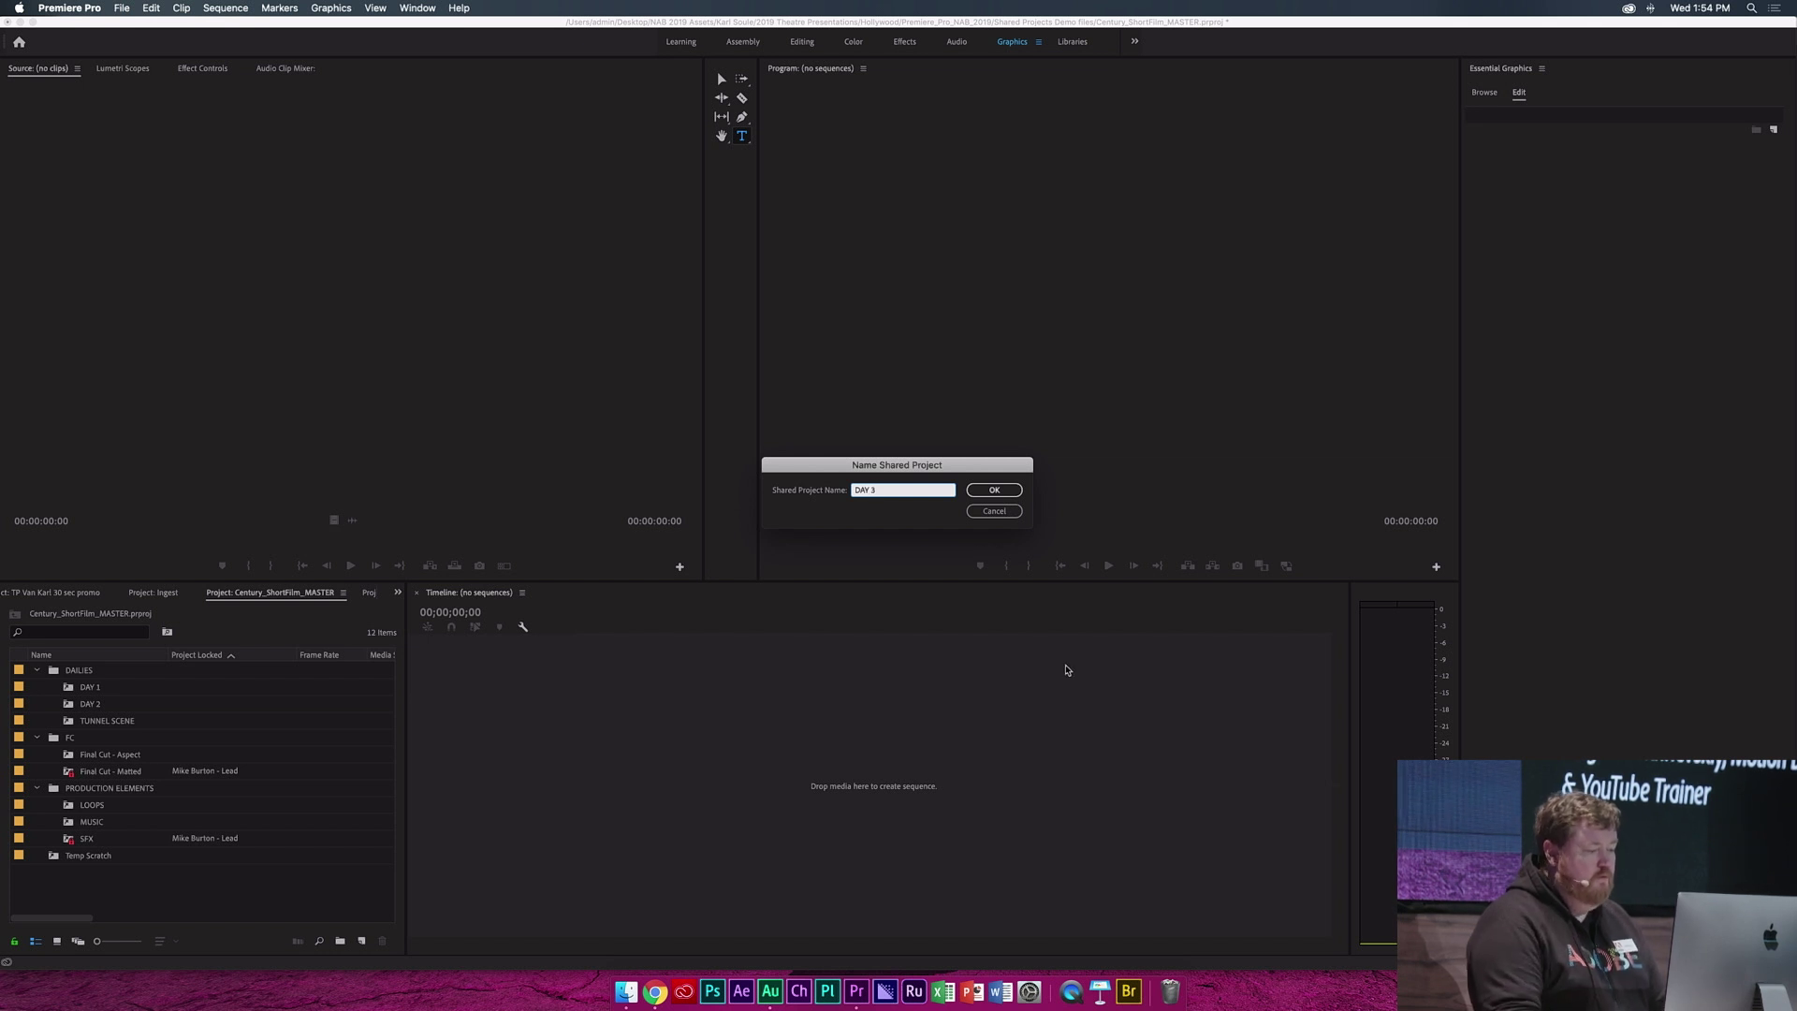
left_click(989, 490)
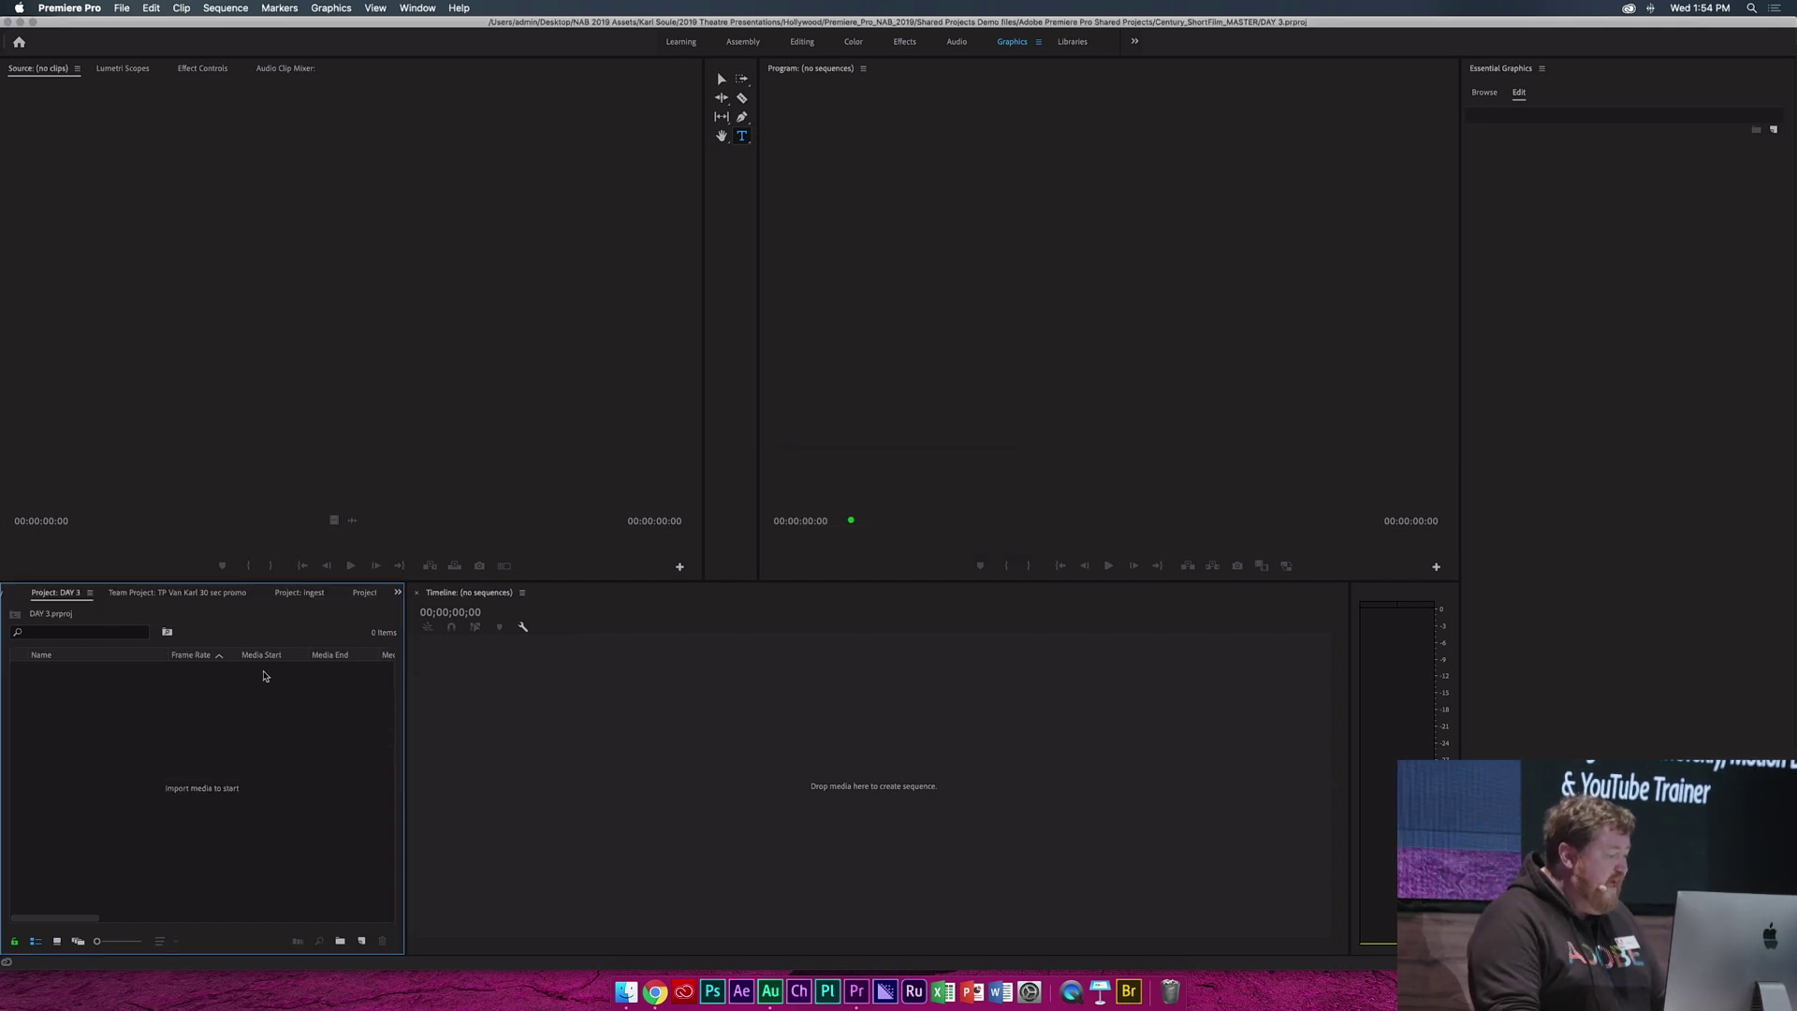
left_click(397, 592)
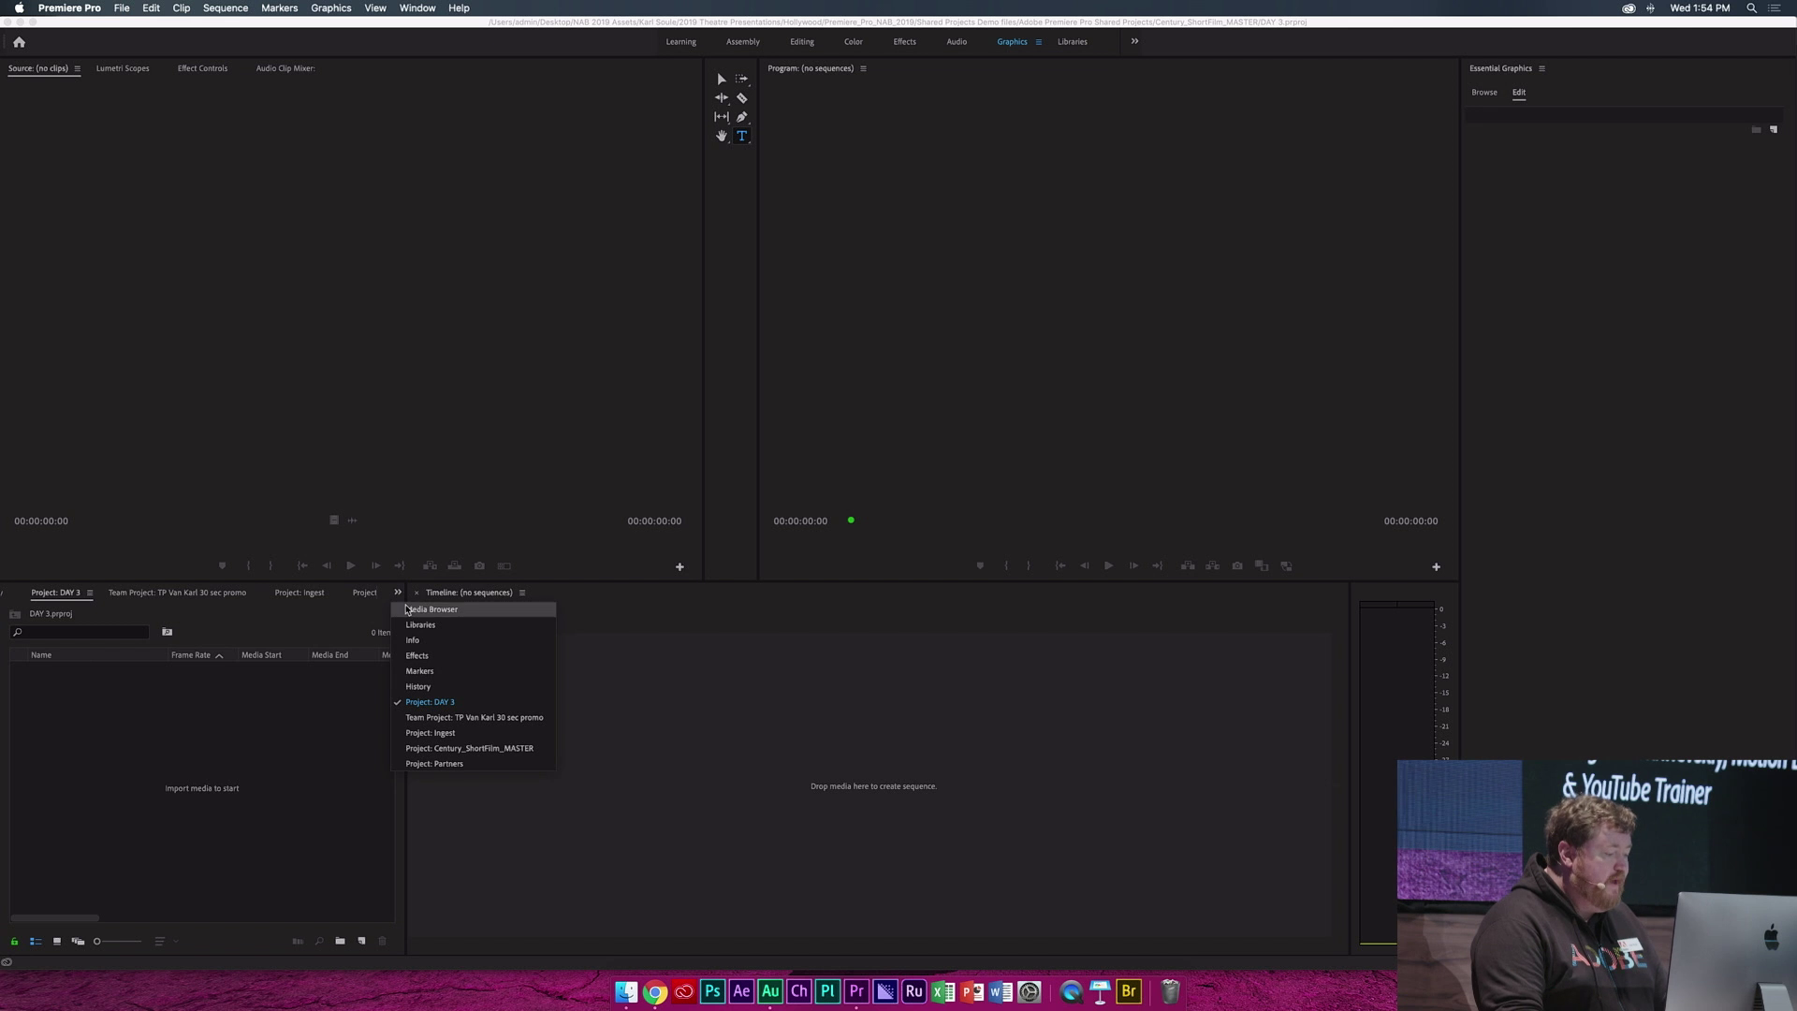
left_click(451, 749)
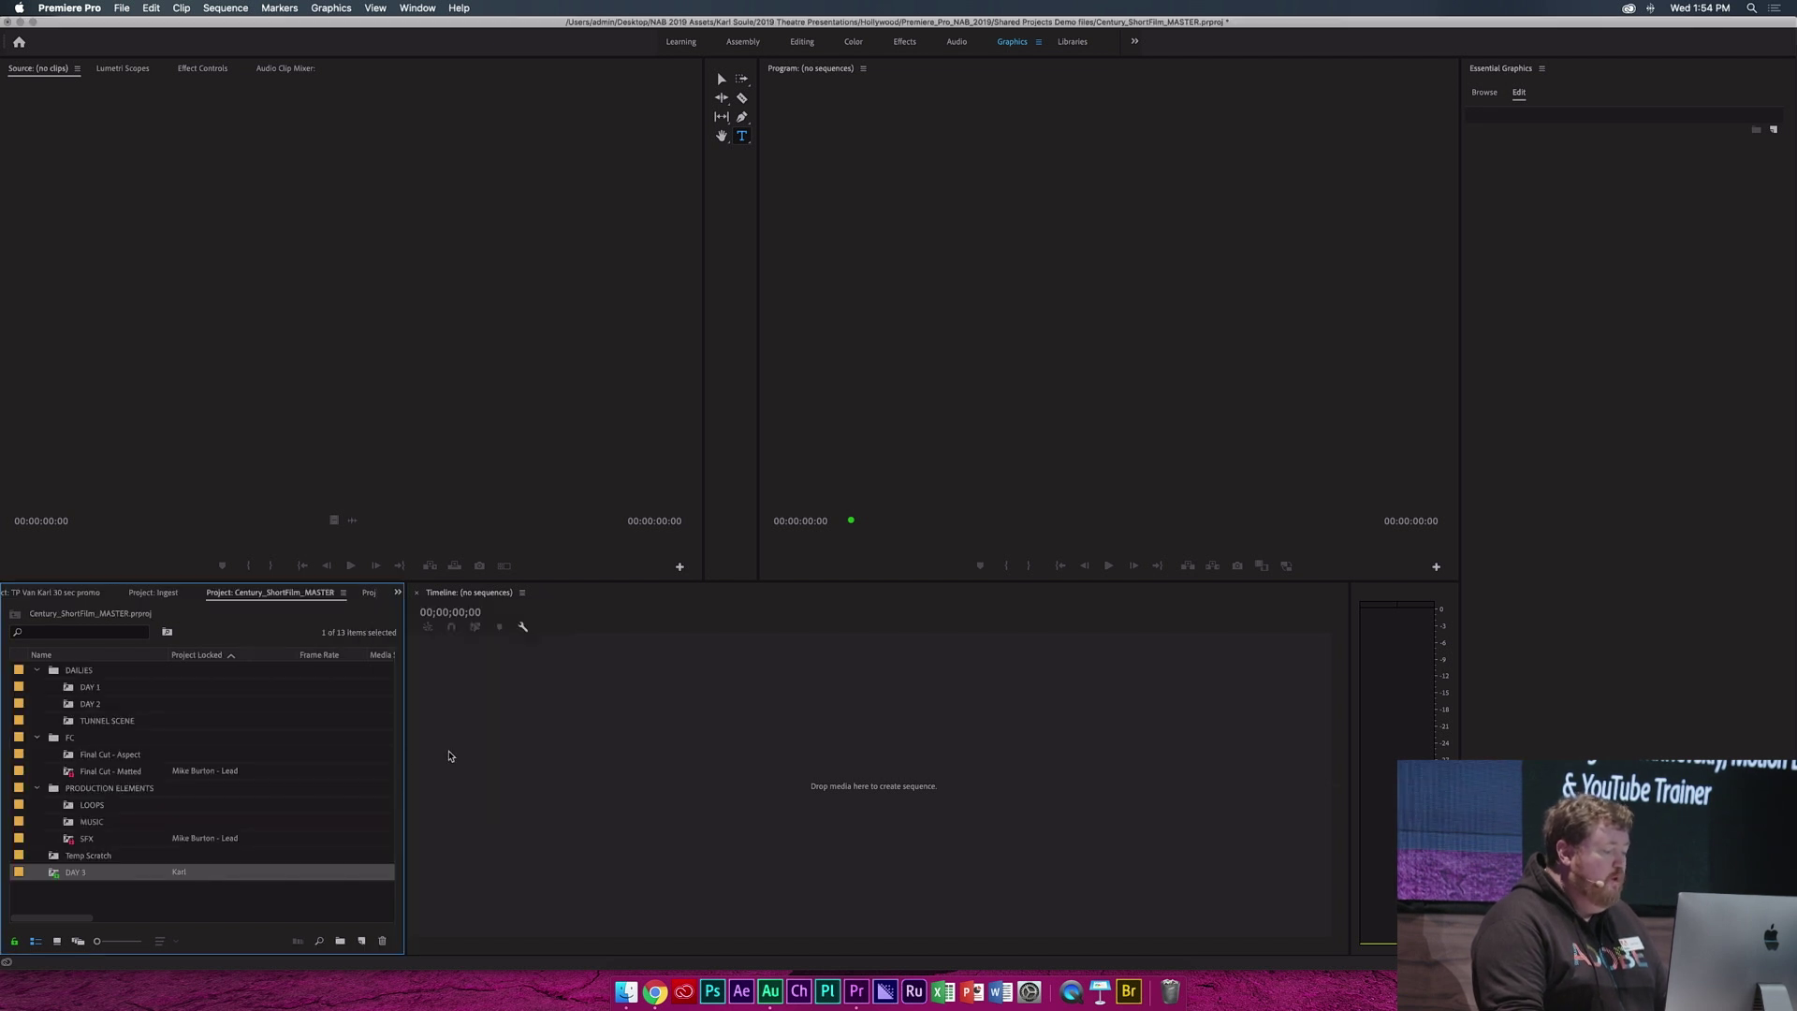
left_click_drag(82, 877, 82, 679)
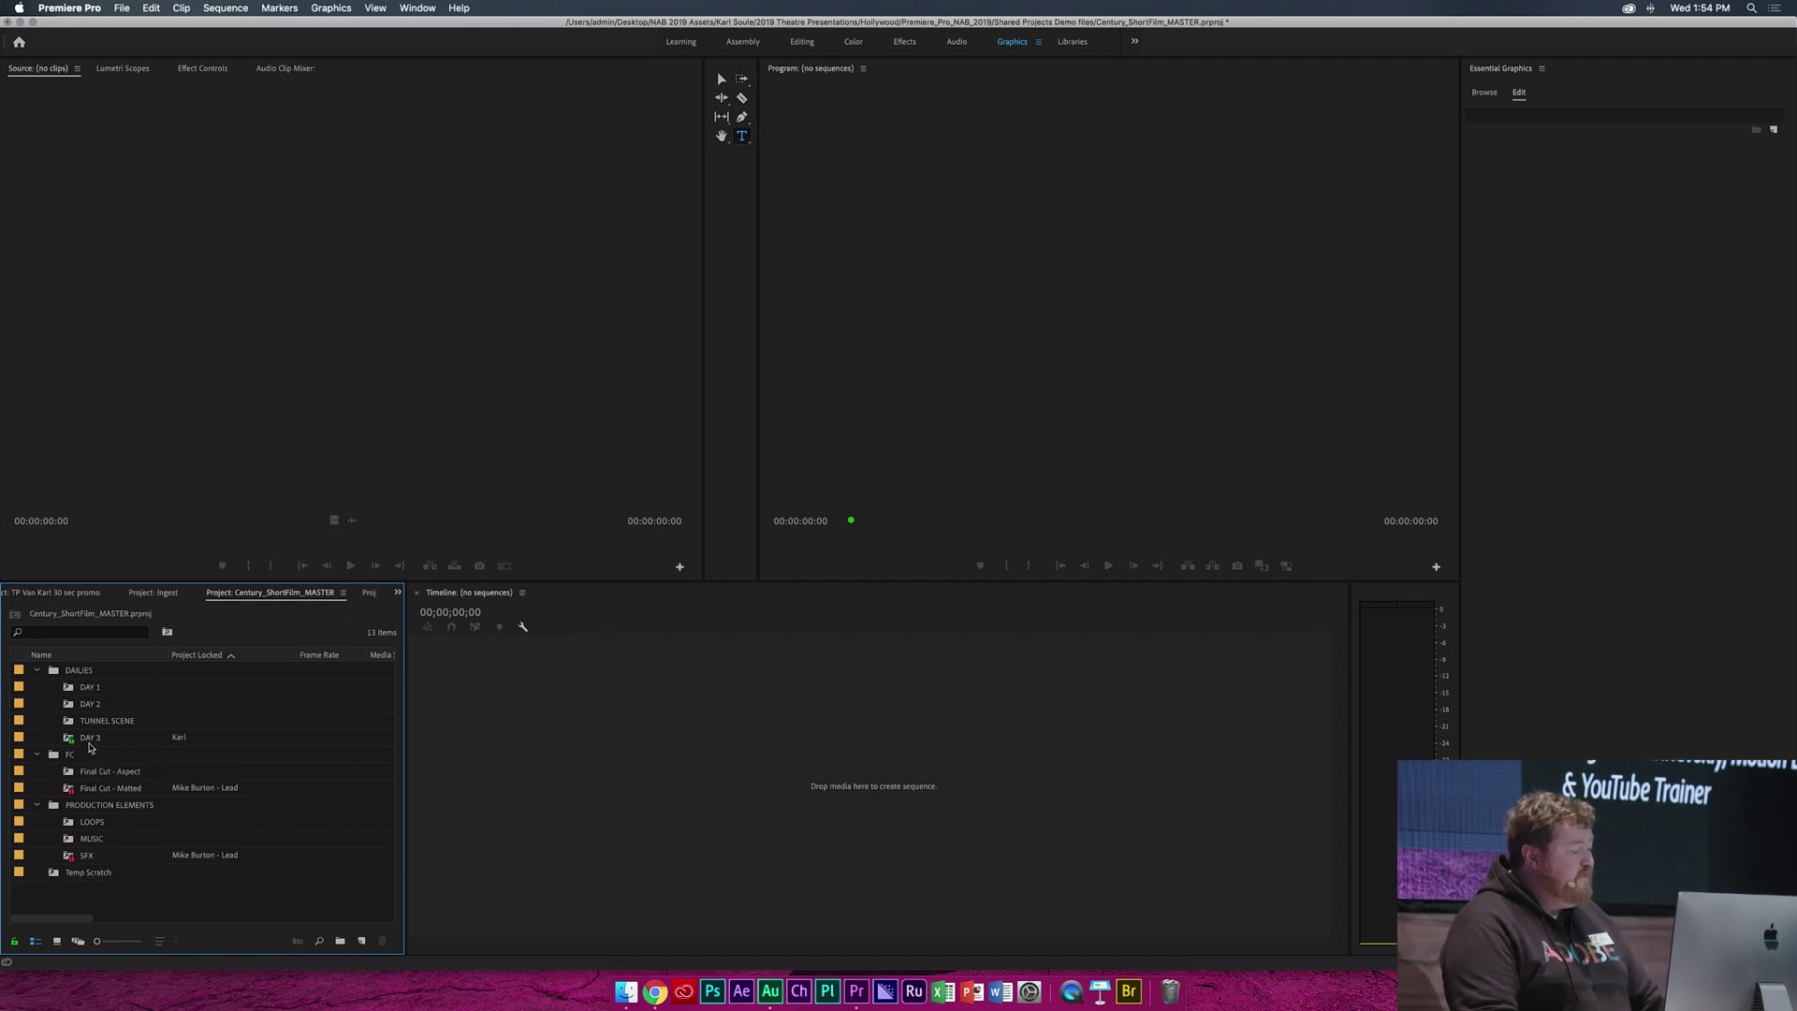
Reveal the DAY 3 shared project in Finder, examine its project and lock files, and close the Finder window
right_click(92, 741)
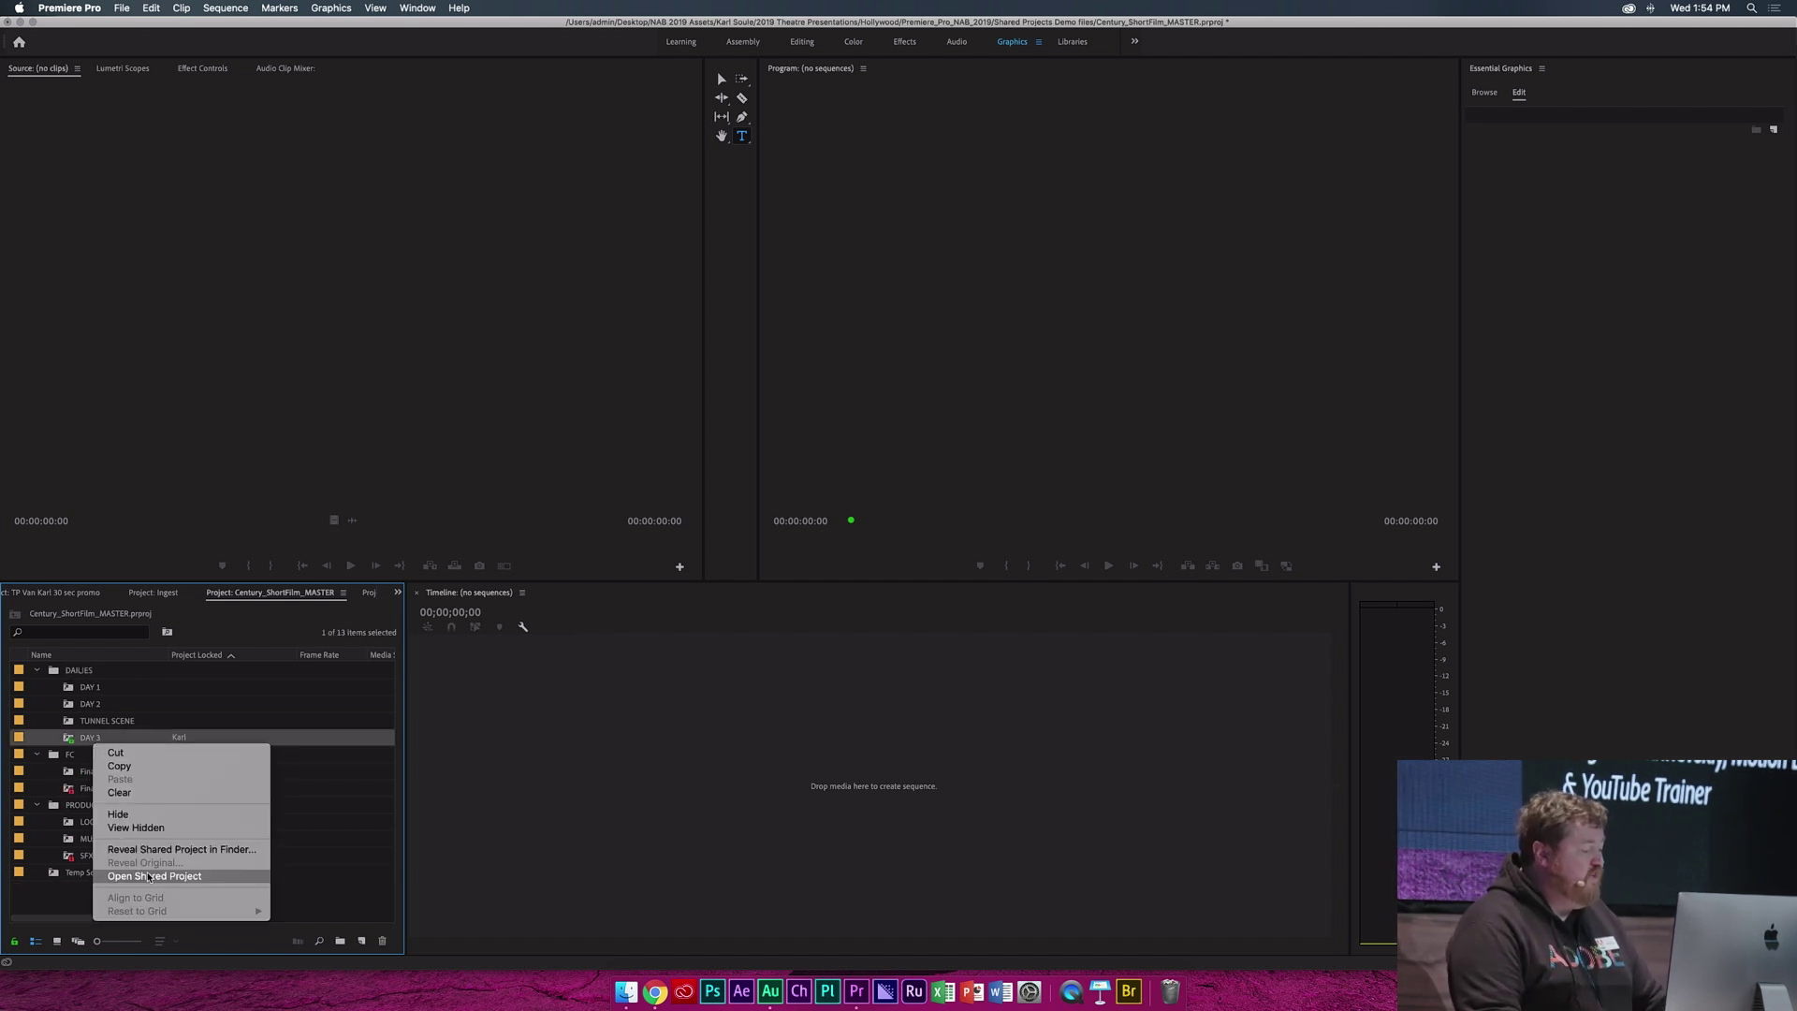
left_click(343, 840)
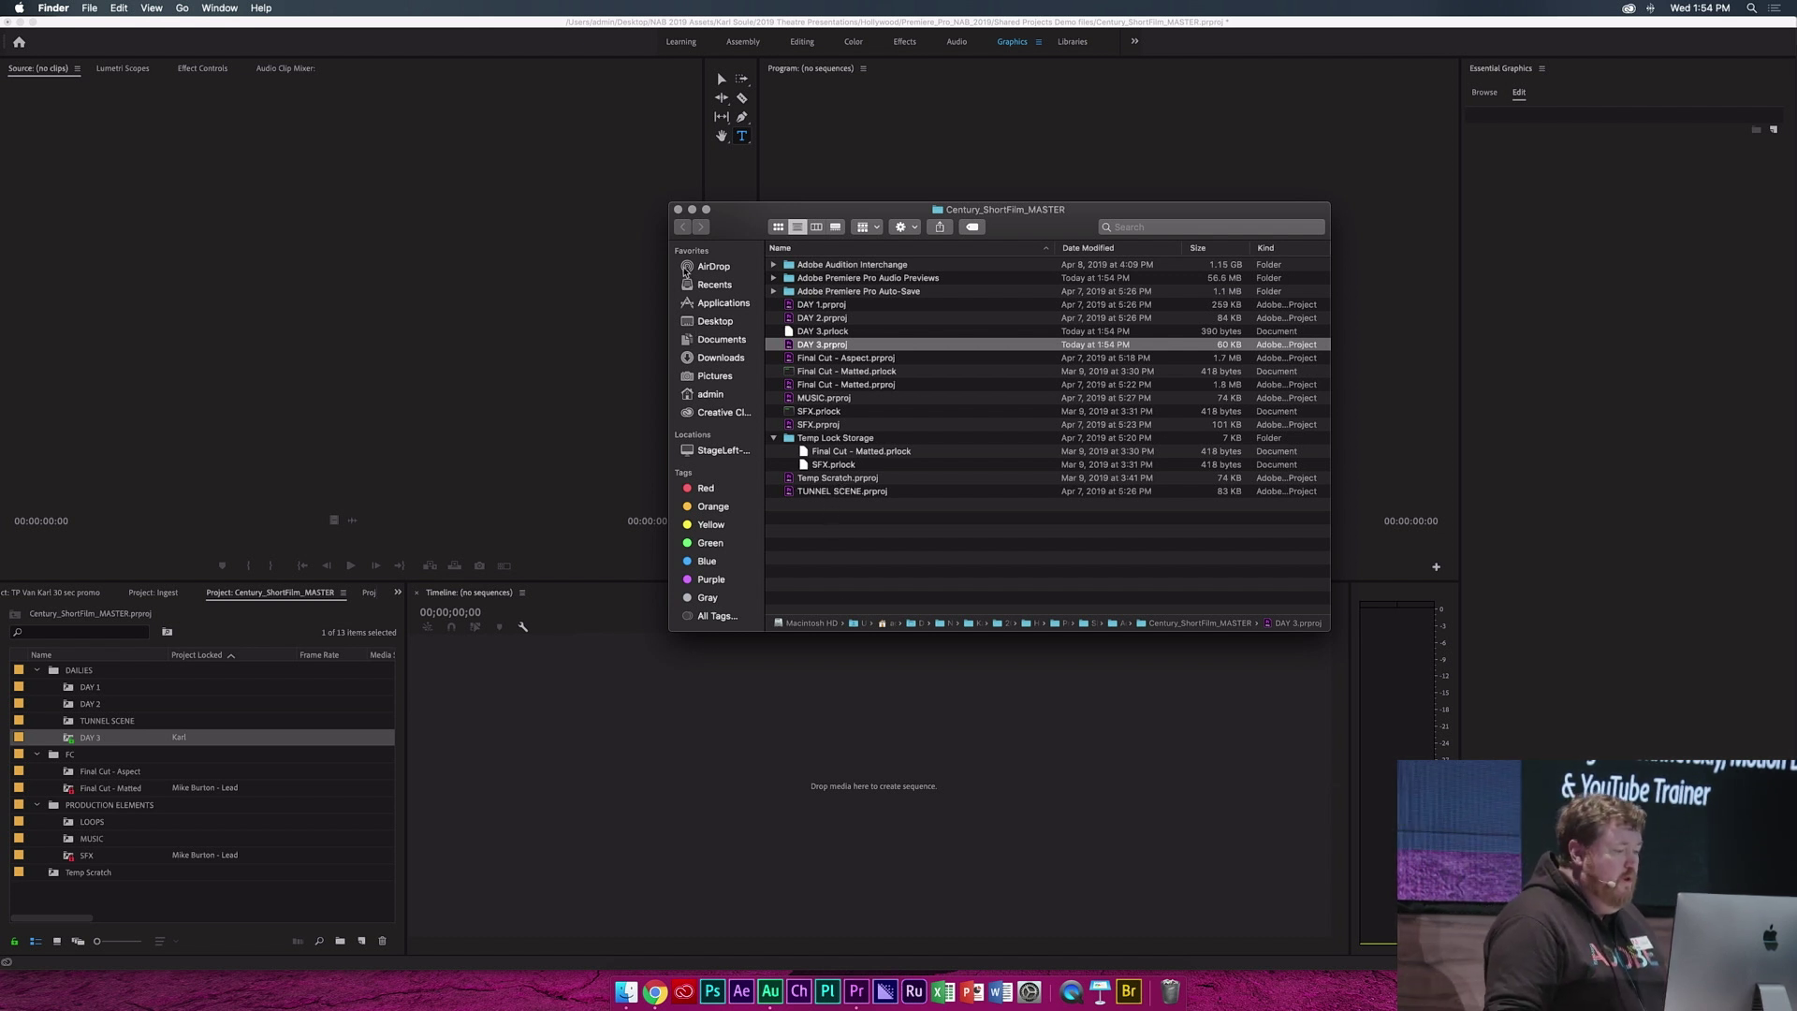
left_click(678, 208)
left_click(204, 879)
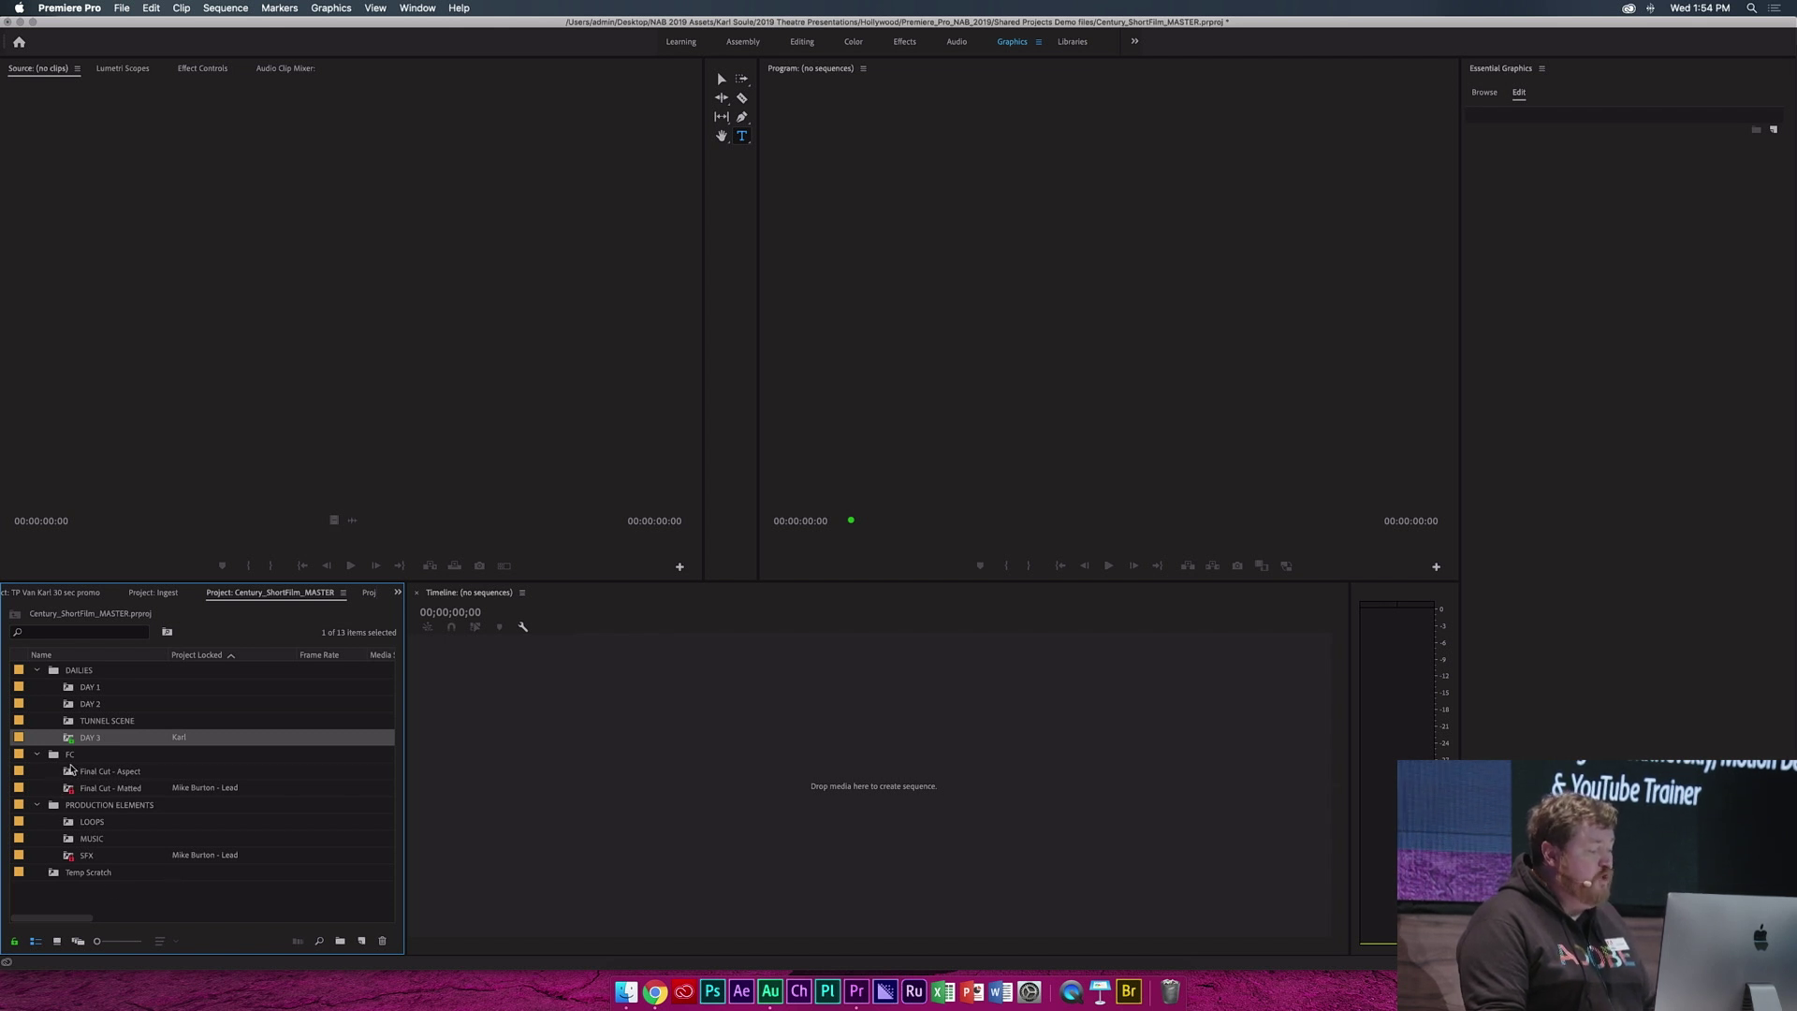
Open the Final Cut - Aspect shared project, scrub its timeline to 00:01:50:16, and return to the Century_ShortFilm_MASTER project
double_click(67, 774)
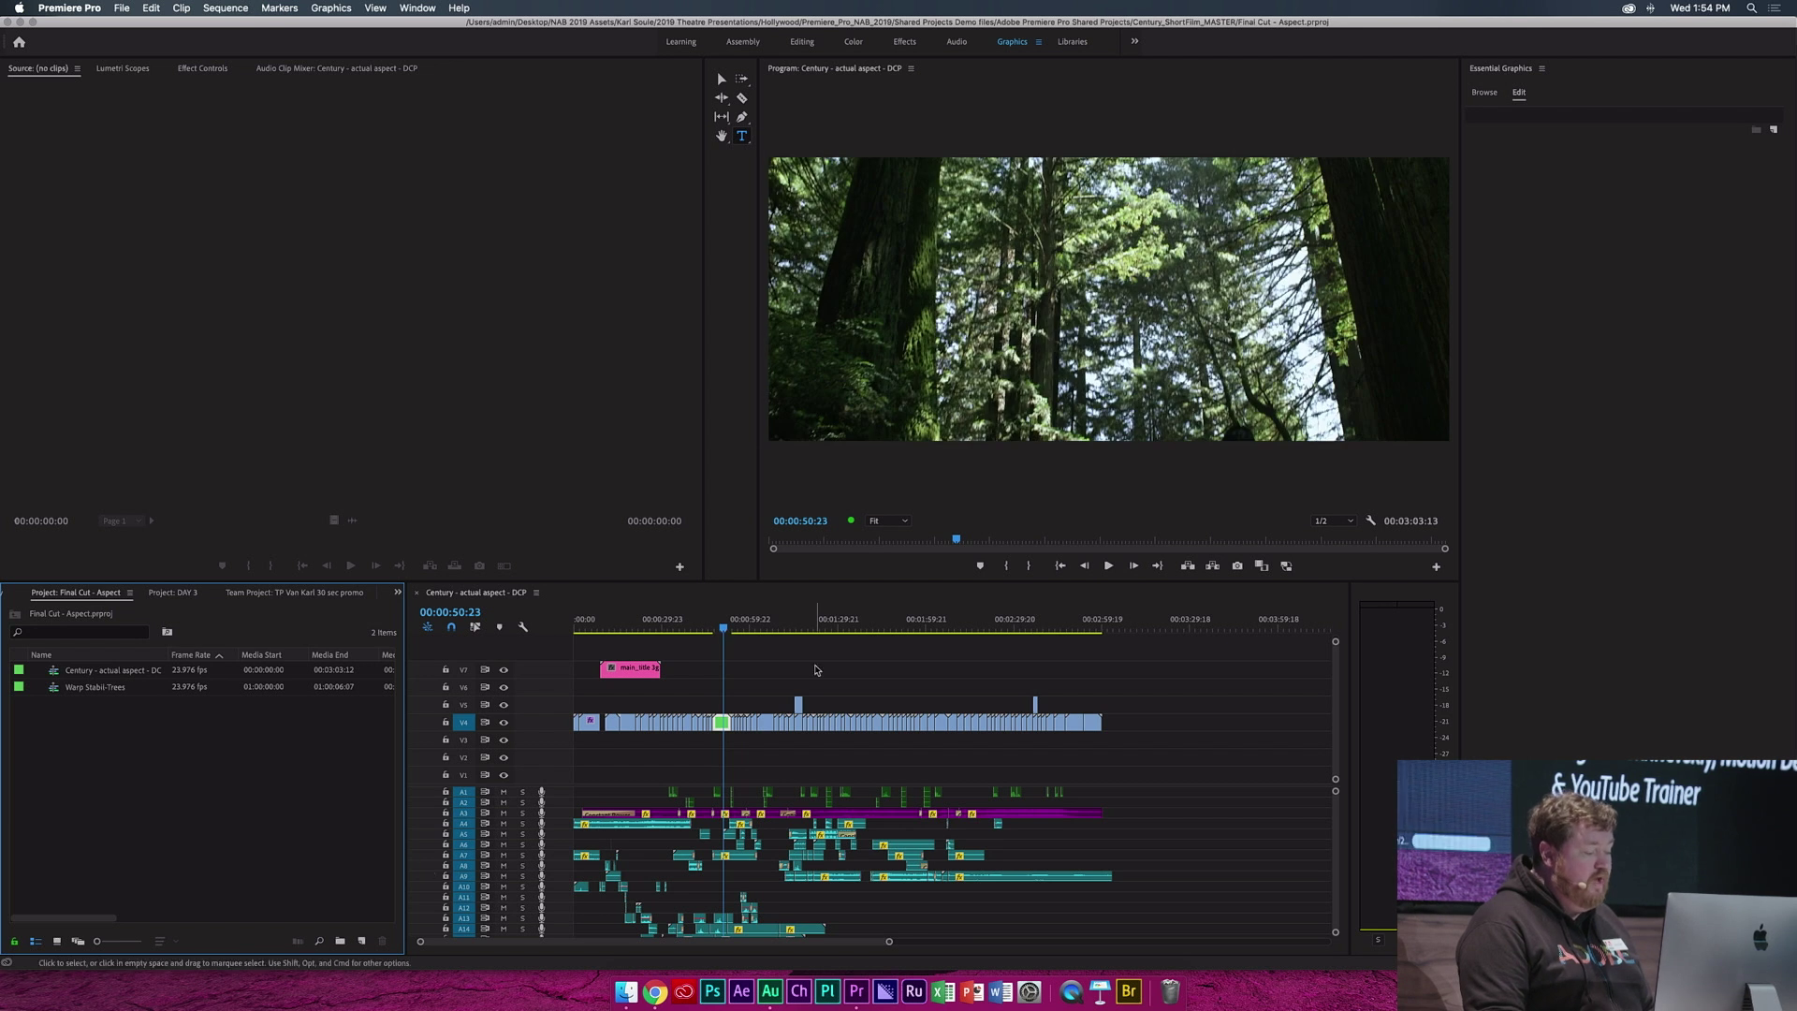
left_click_drag(764, 630, 898, 629)
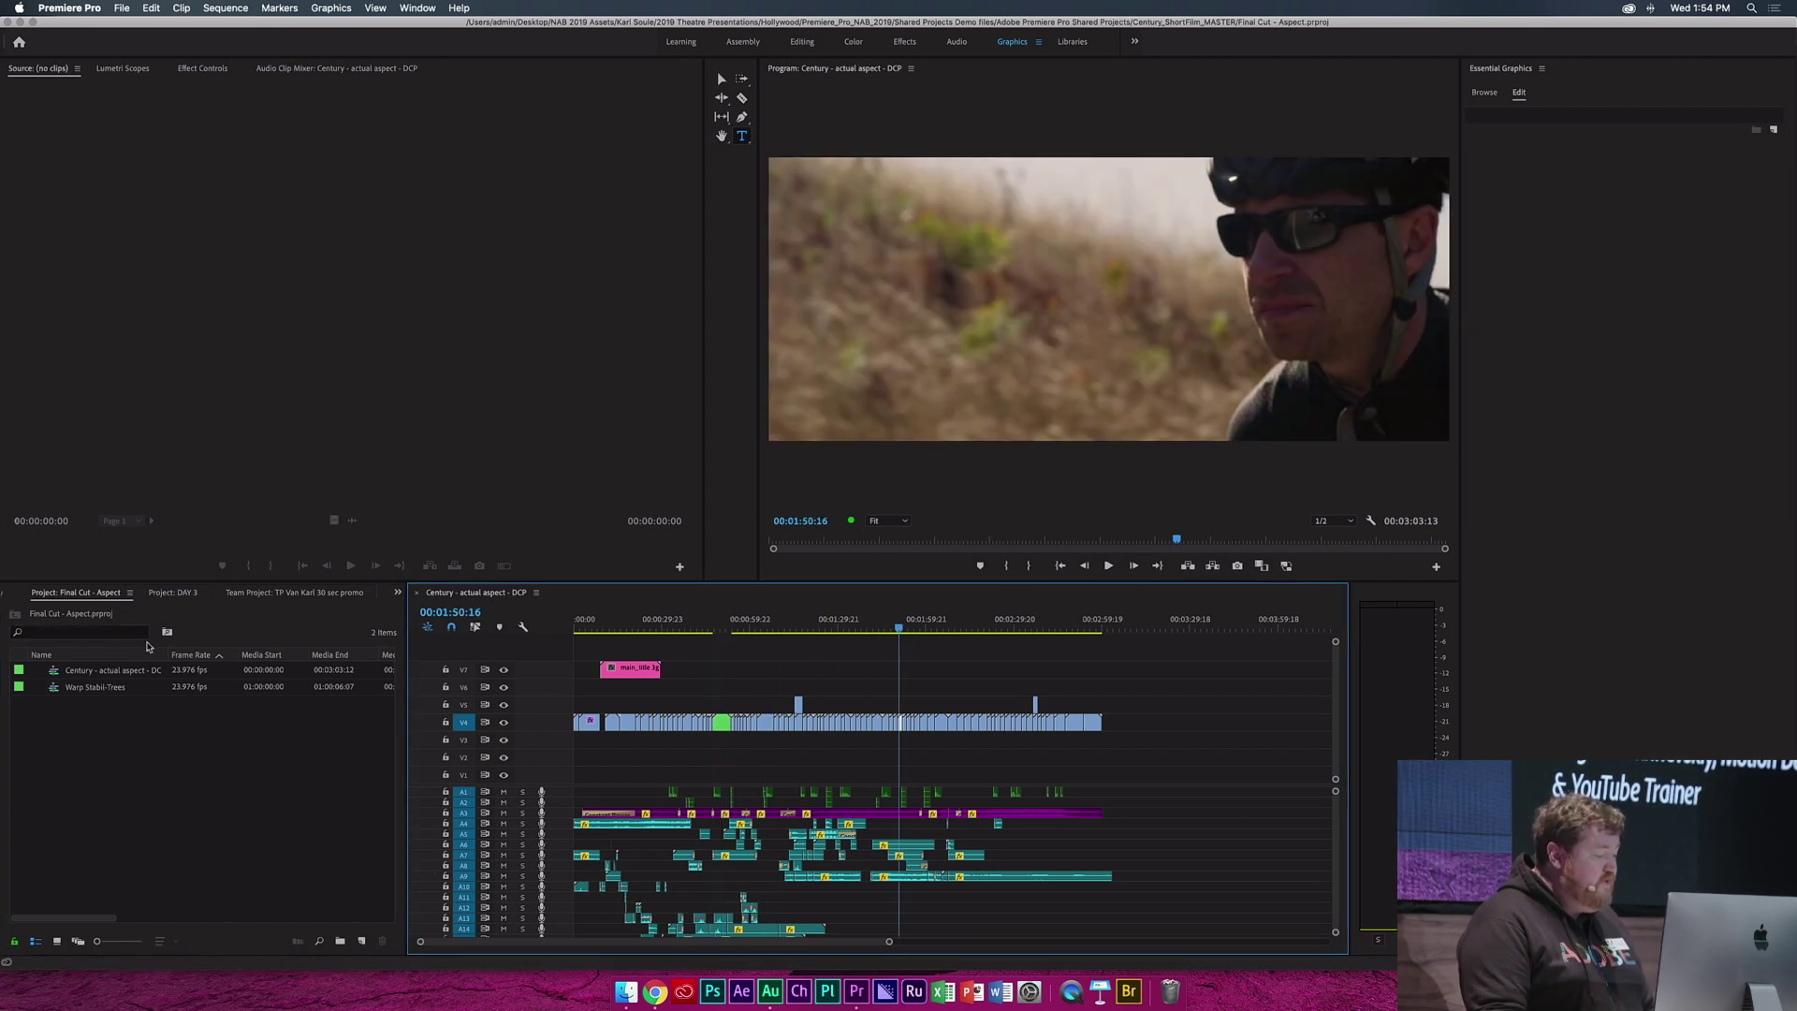
left_click(397, 593)
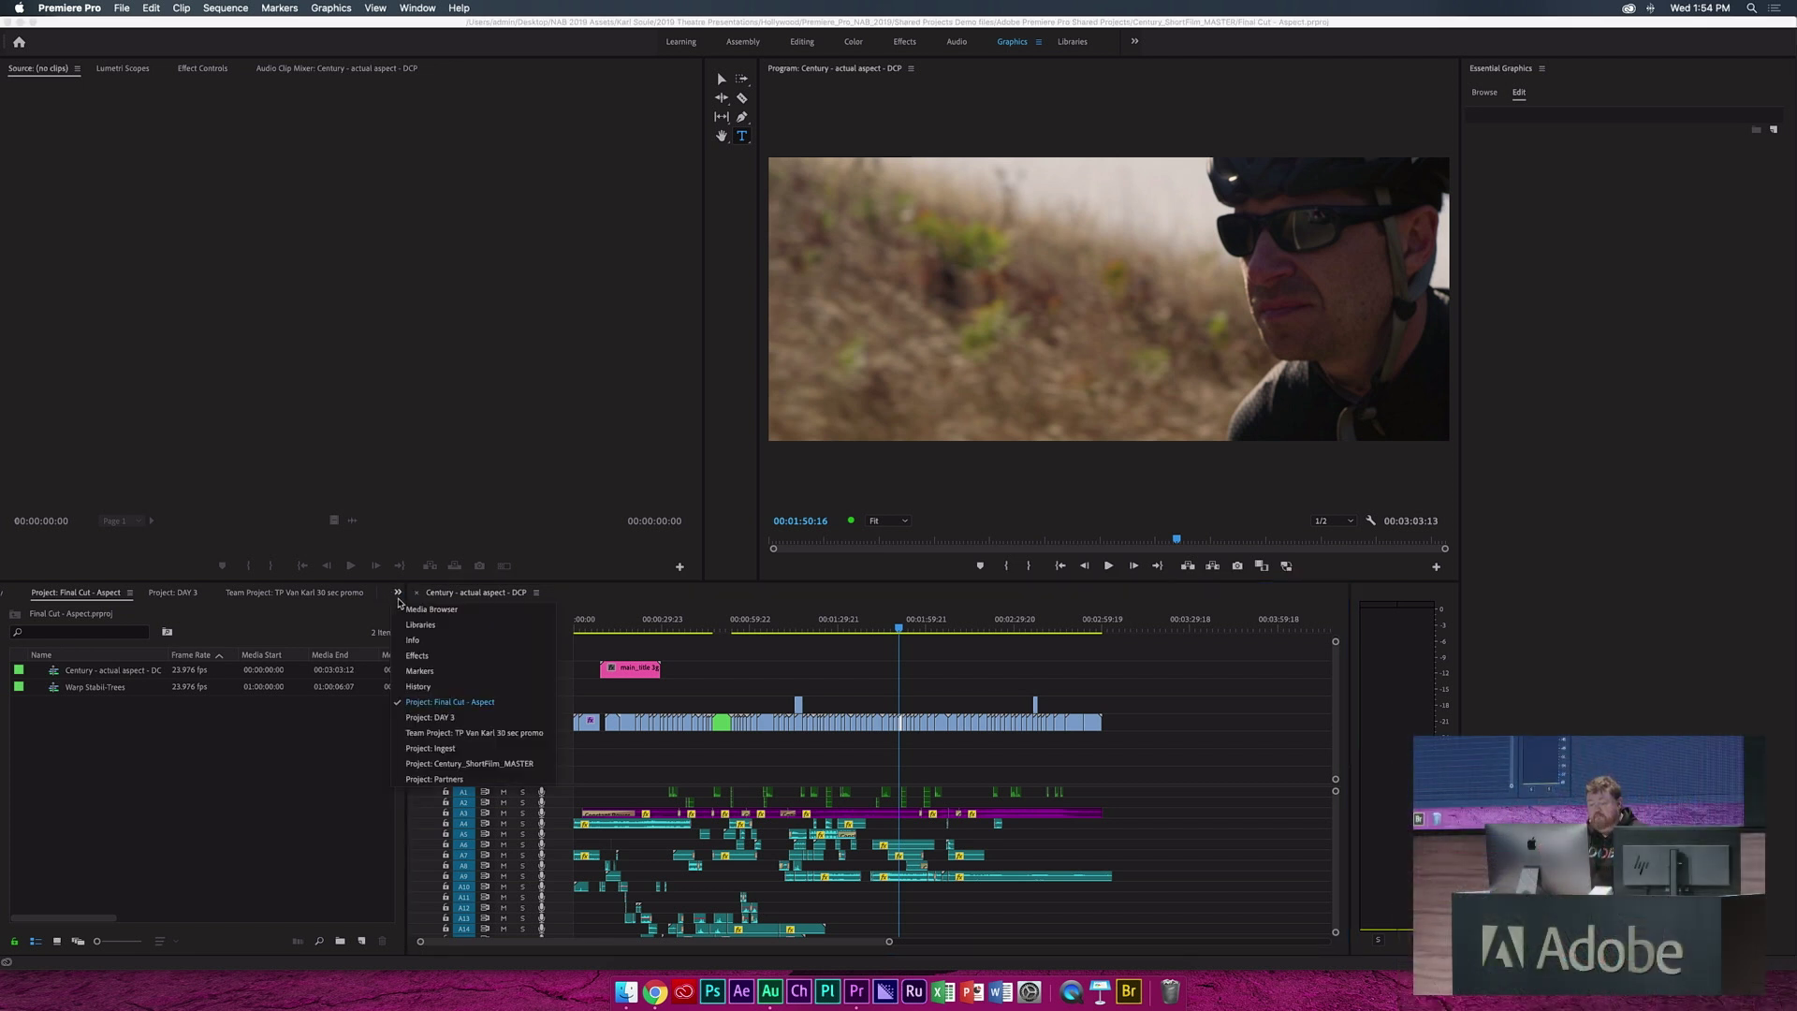
left_click(439, 763)
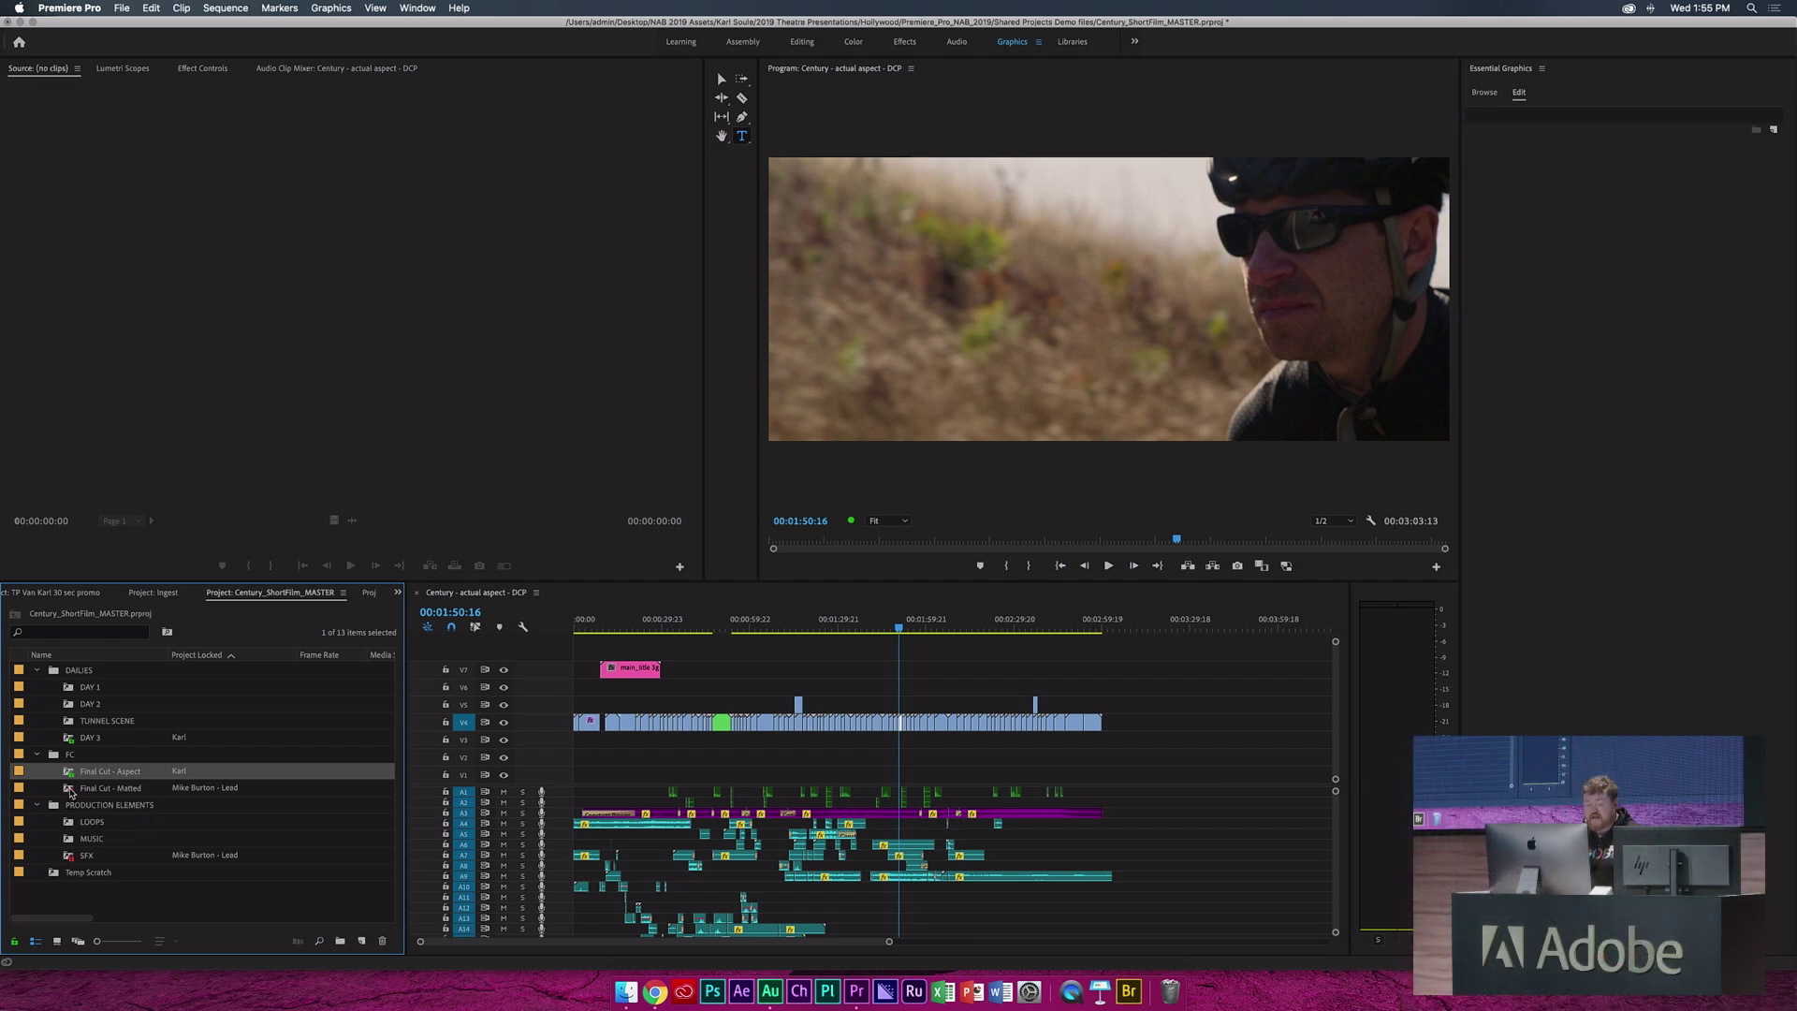
Open the locked Final Cut - Matted shared project and try to move clips in its 0-CENTURY short film sequence
left_click(70, 792)
double_click(70, 792)
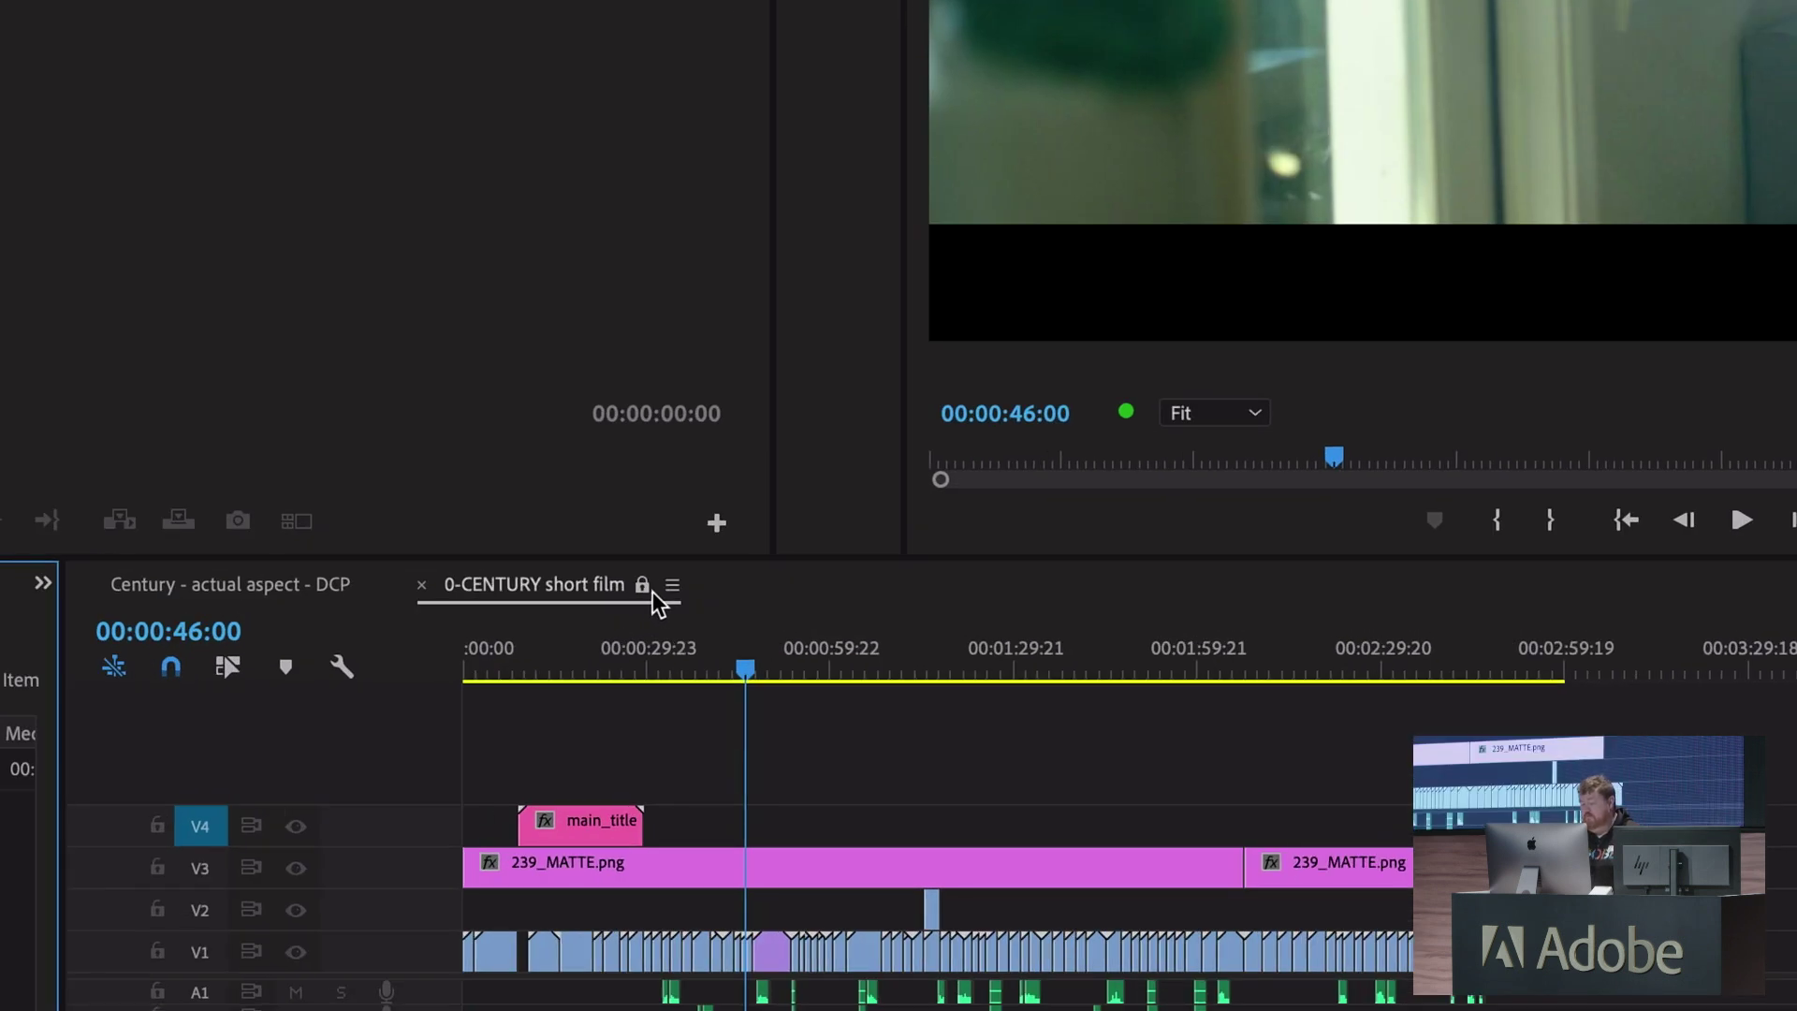
left_click_drag(590, 829, 998, 922)
left_click_drag(861, 880, 1103, 750)
left_click_drag(870, 875, 955, 904)
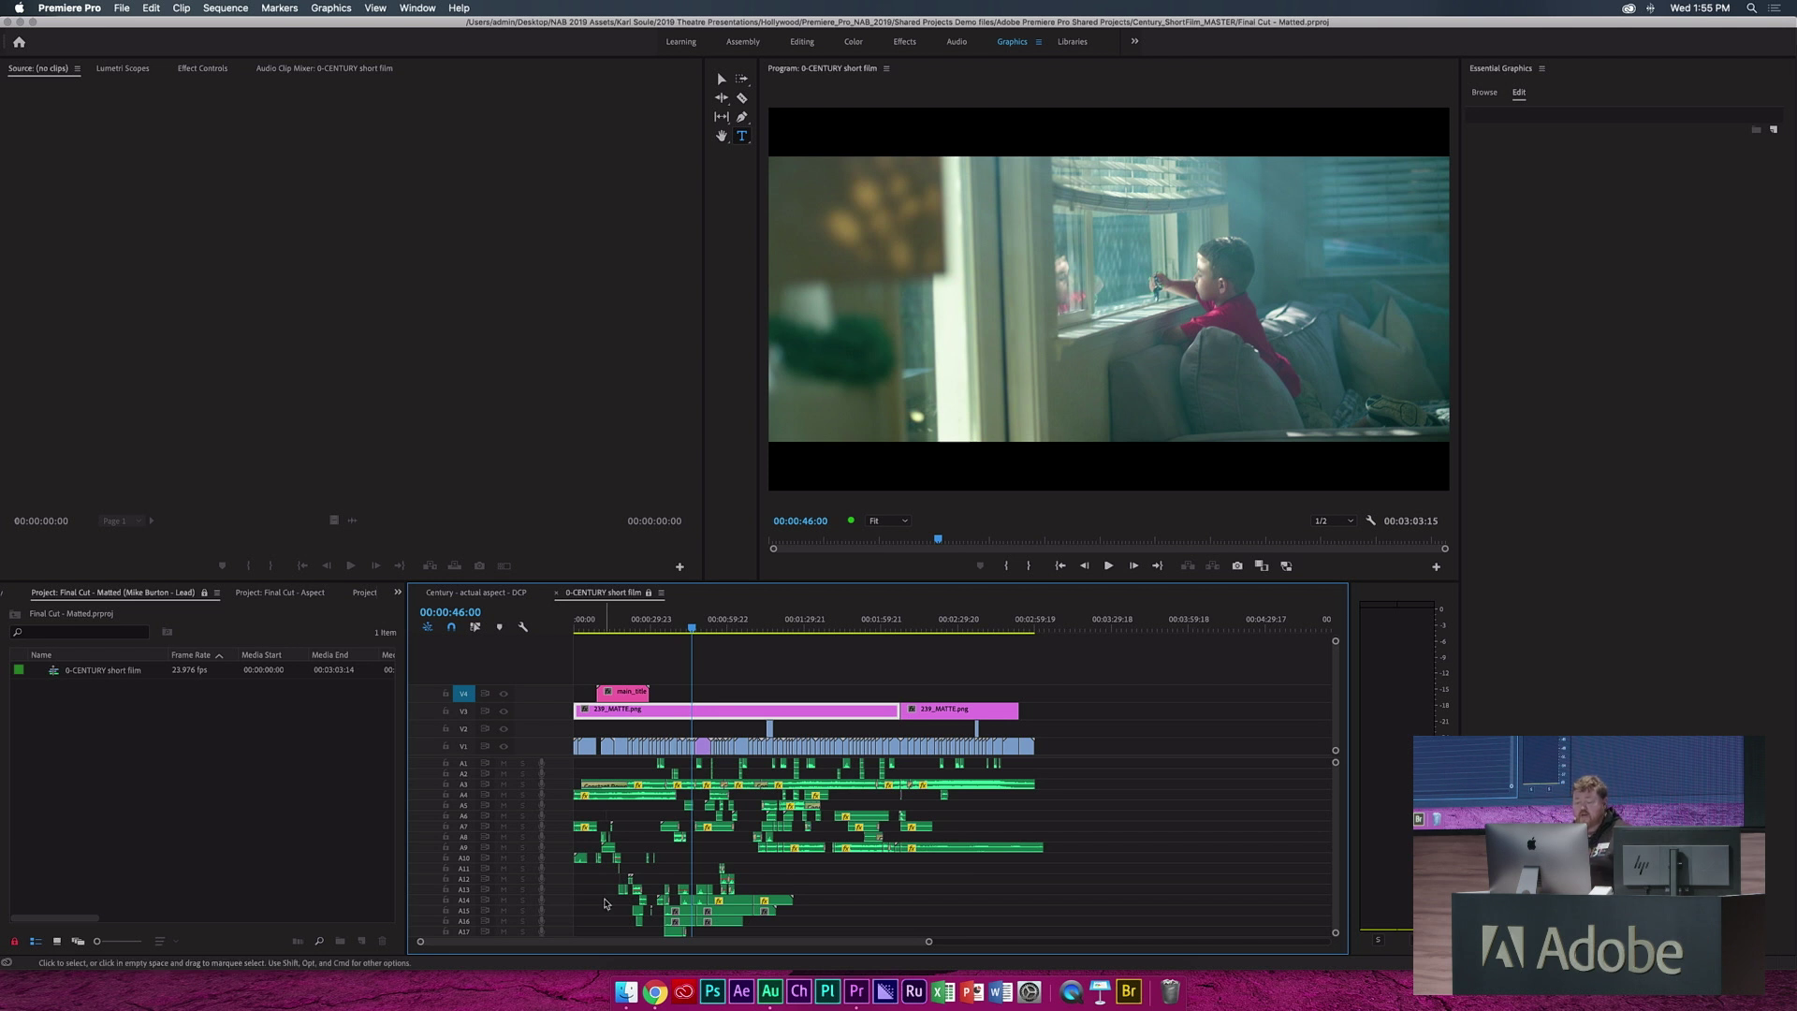
Load the read-only 0-CENTURY short film sequence into the Source Monitor and scrub it to 00:01:04:12
left_click(53, 675)
left_click_drag(355, 271, 355, 273)
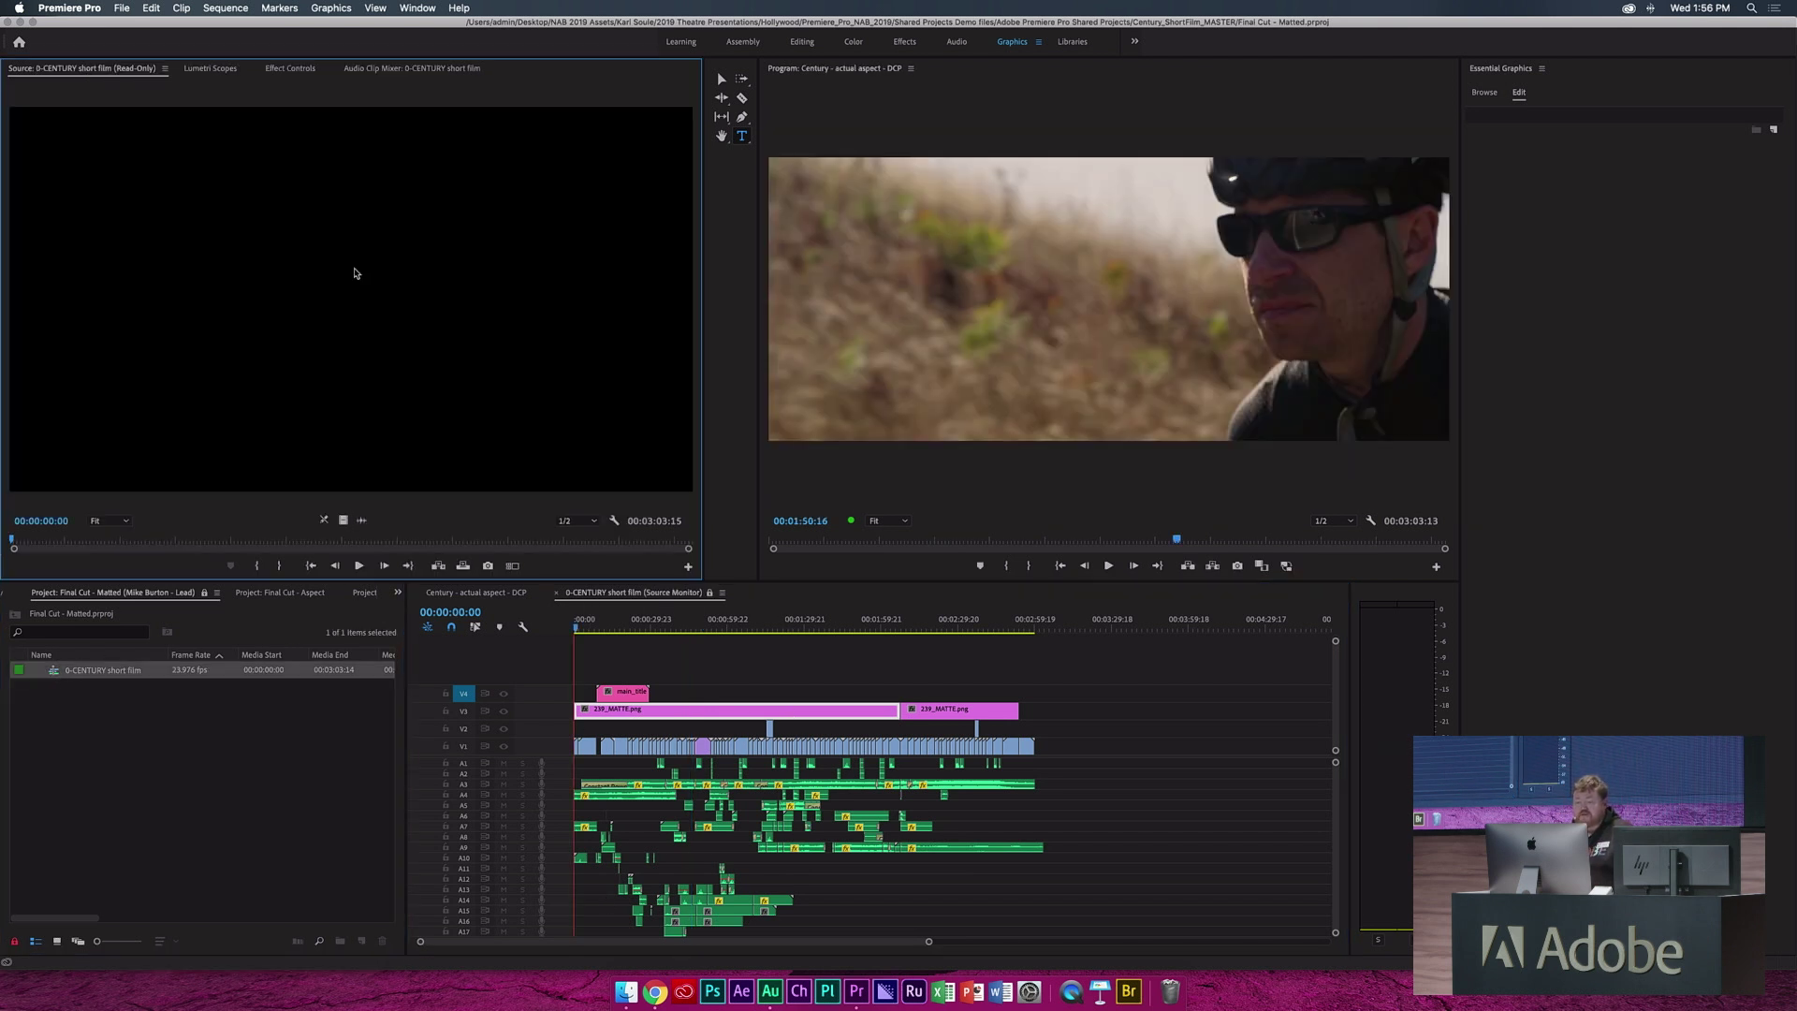
left_click_drag(145, 548, 248, 541)
Park the Century - actual aspect - DCP playhead beyond its last clip, and mark the source from 00:01:31:06 to 00:01:56:20
left_click(277, 593)
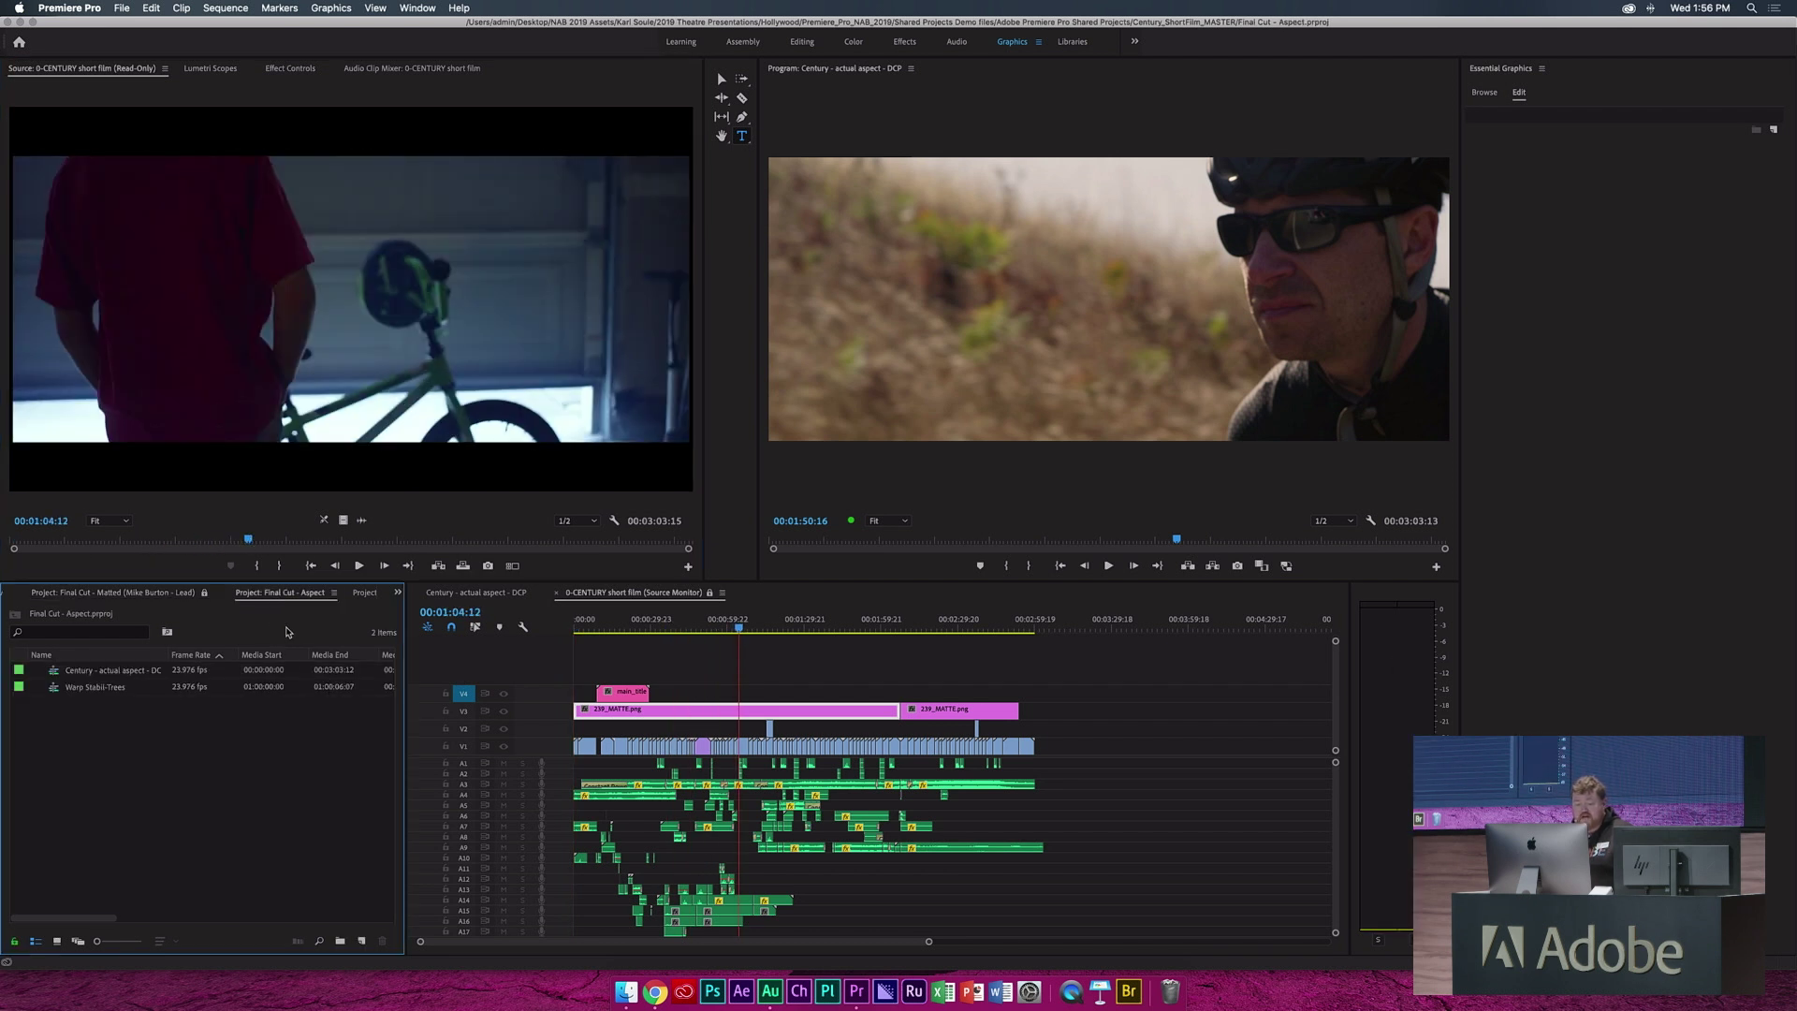
double_click(140, 670)
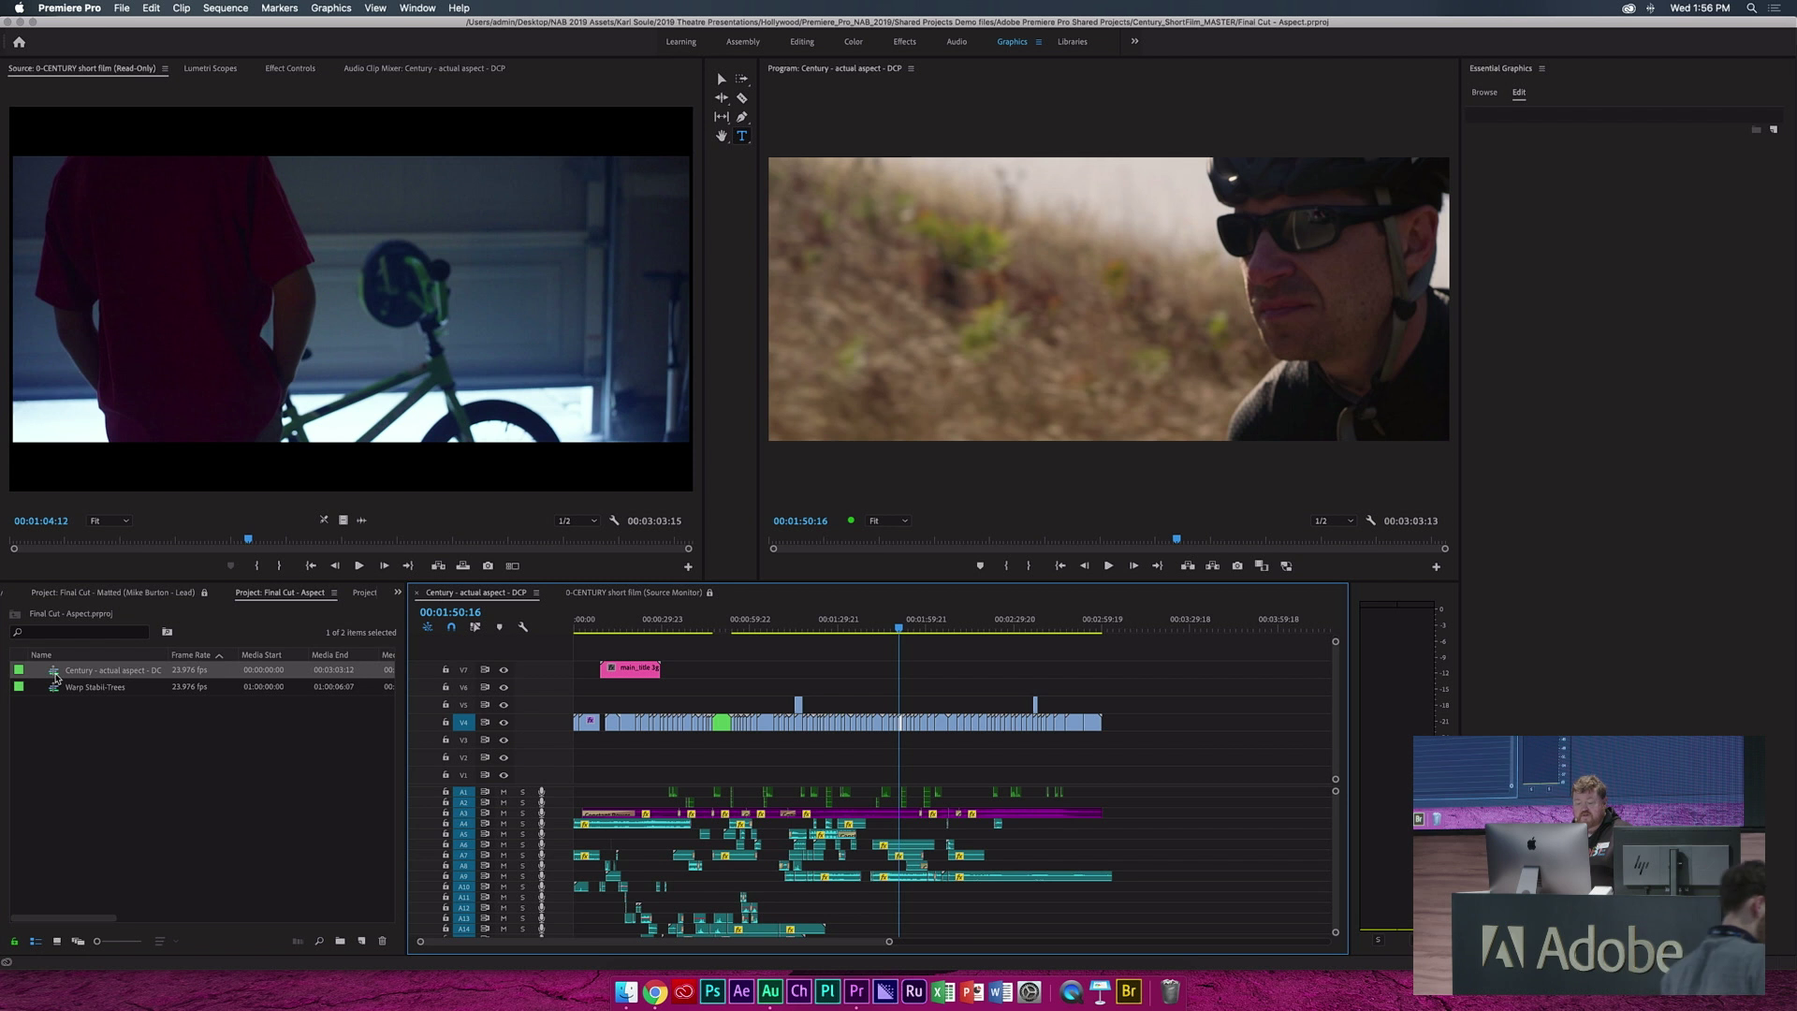
left_click(1187, 625)
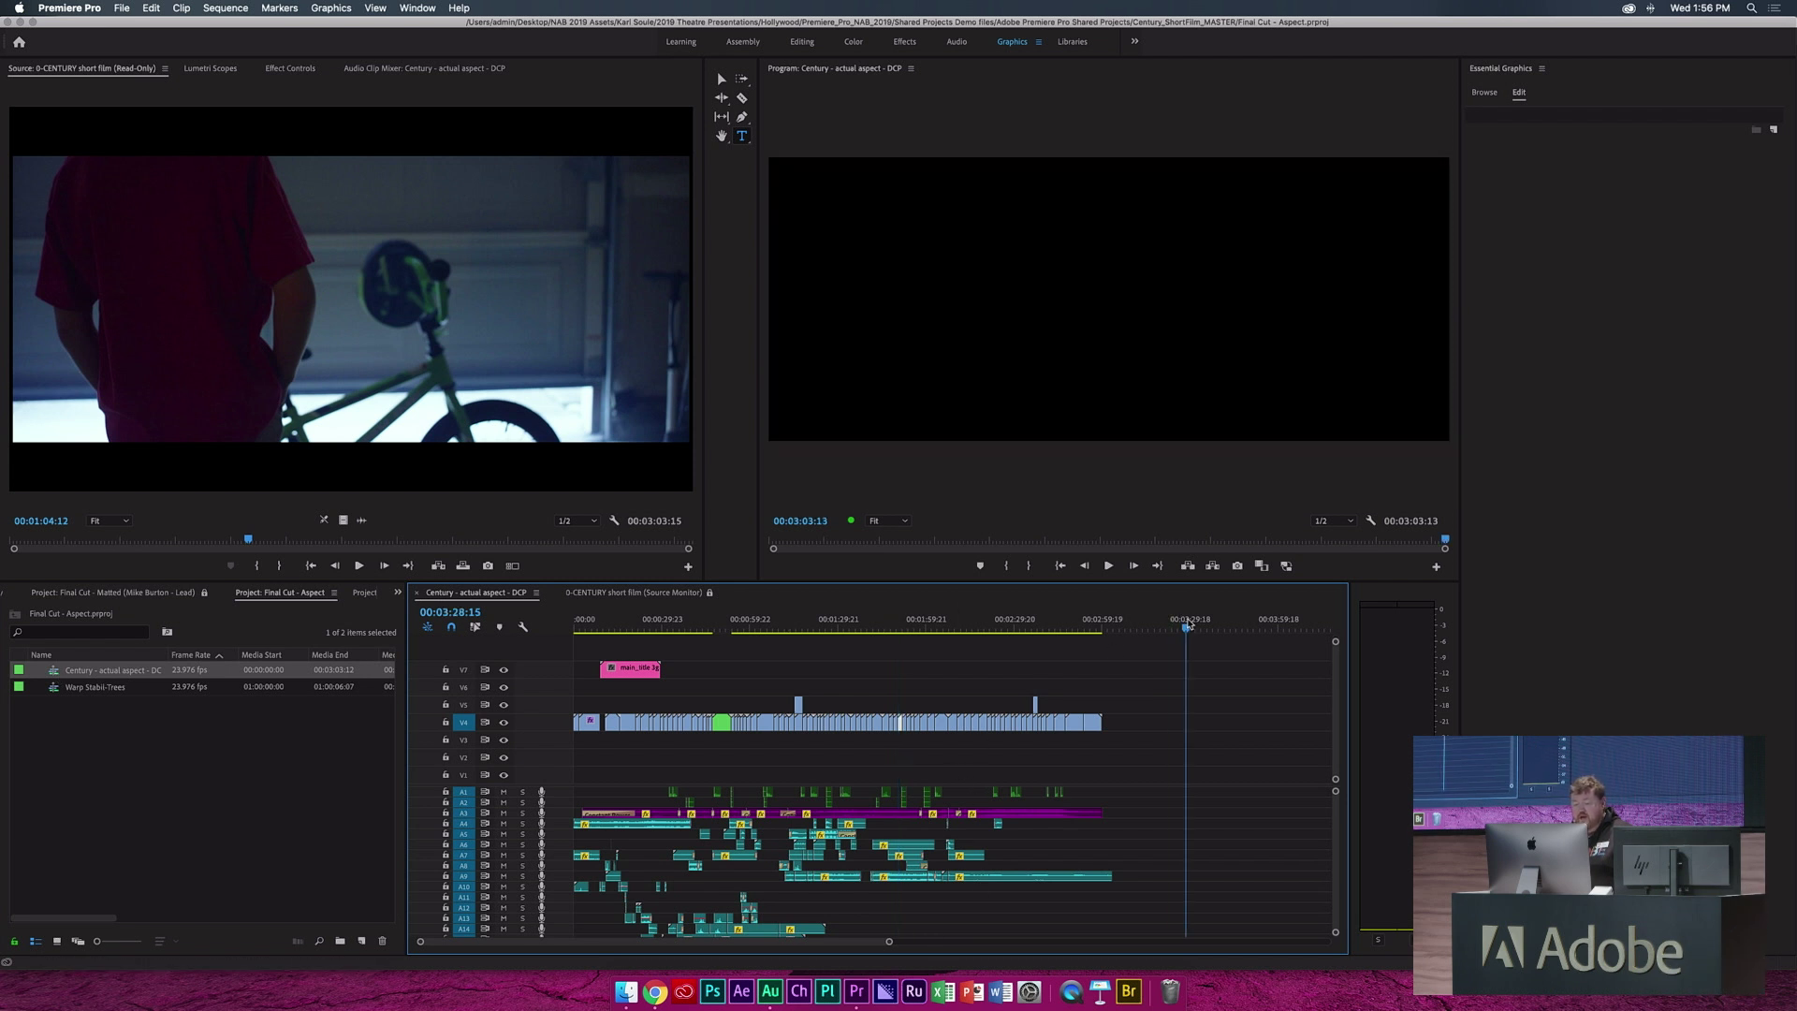
left_click(348, 541)
key("i")
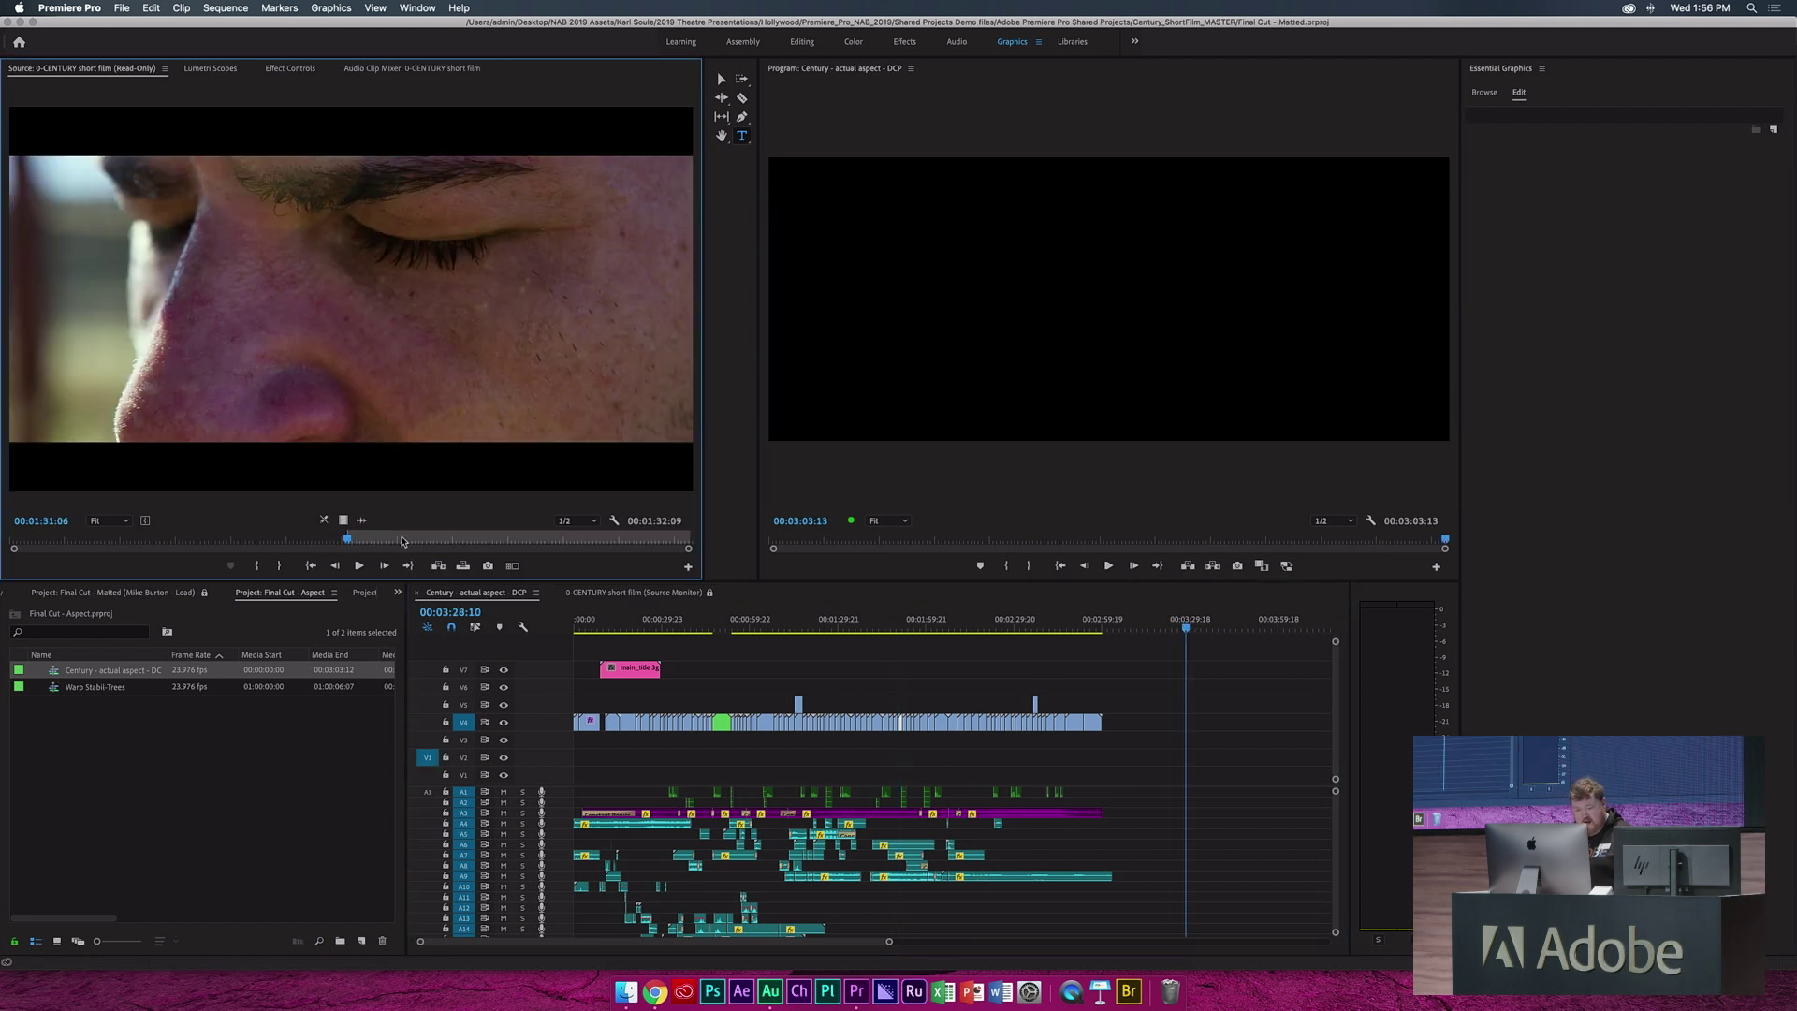
left_click_drag(429, 538, 443, 538)
key("o")
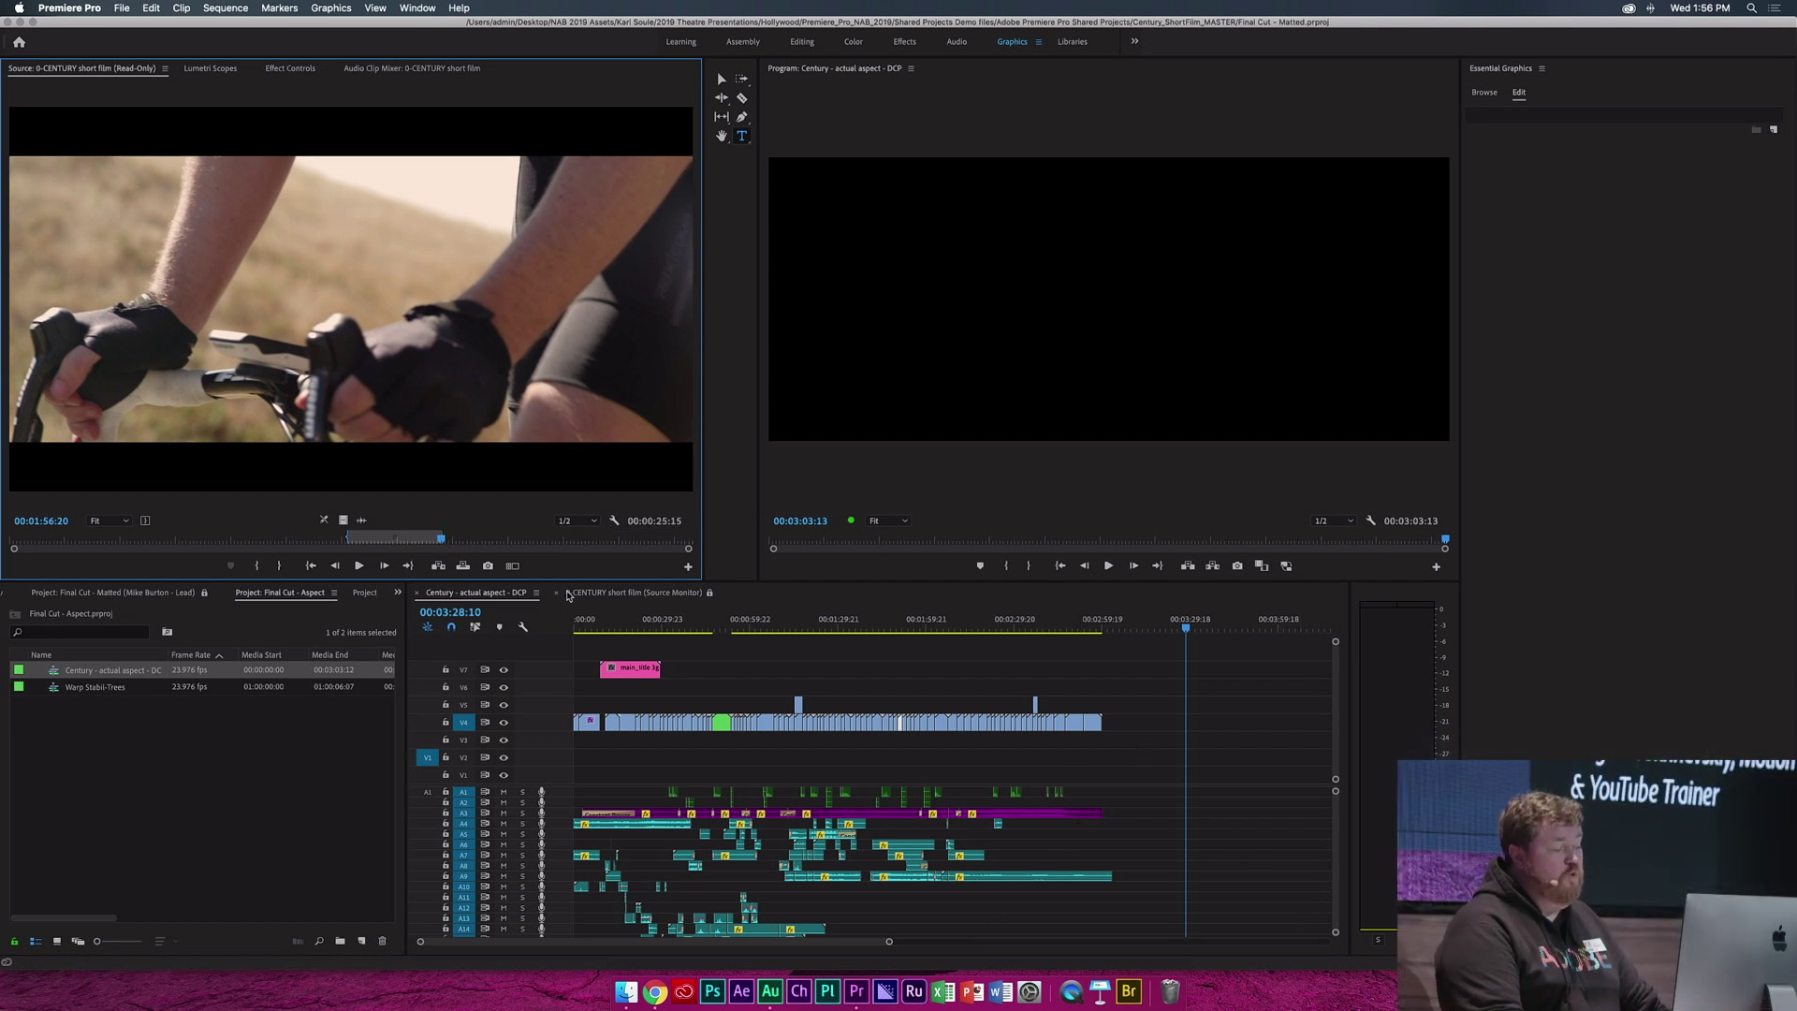
Return to the Century_ShortFilm_MASTER project and start an AAF export of the Century - actual aspect - DCP sequence
left_click(397, 593)
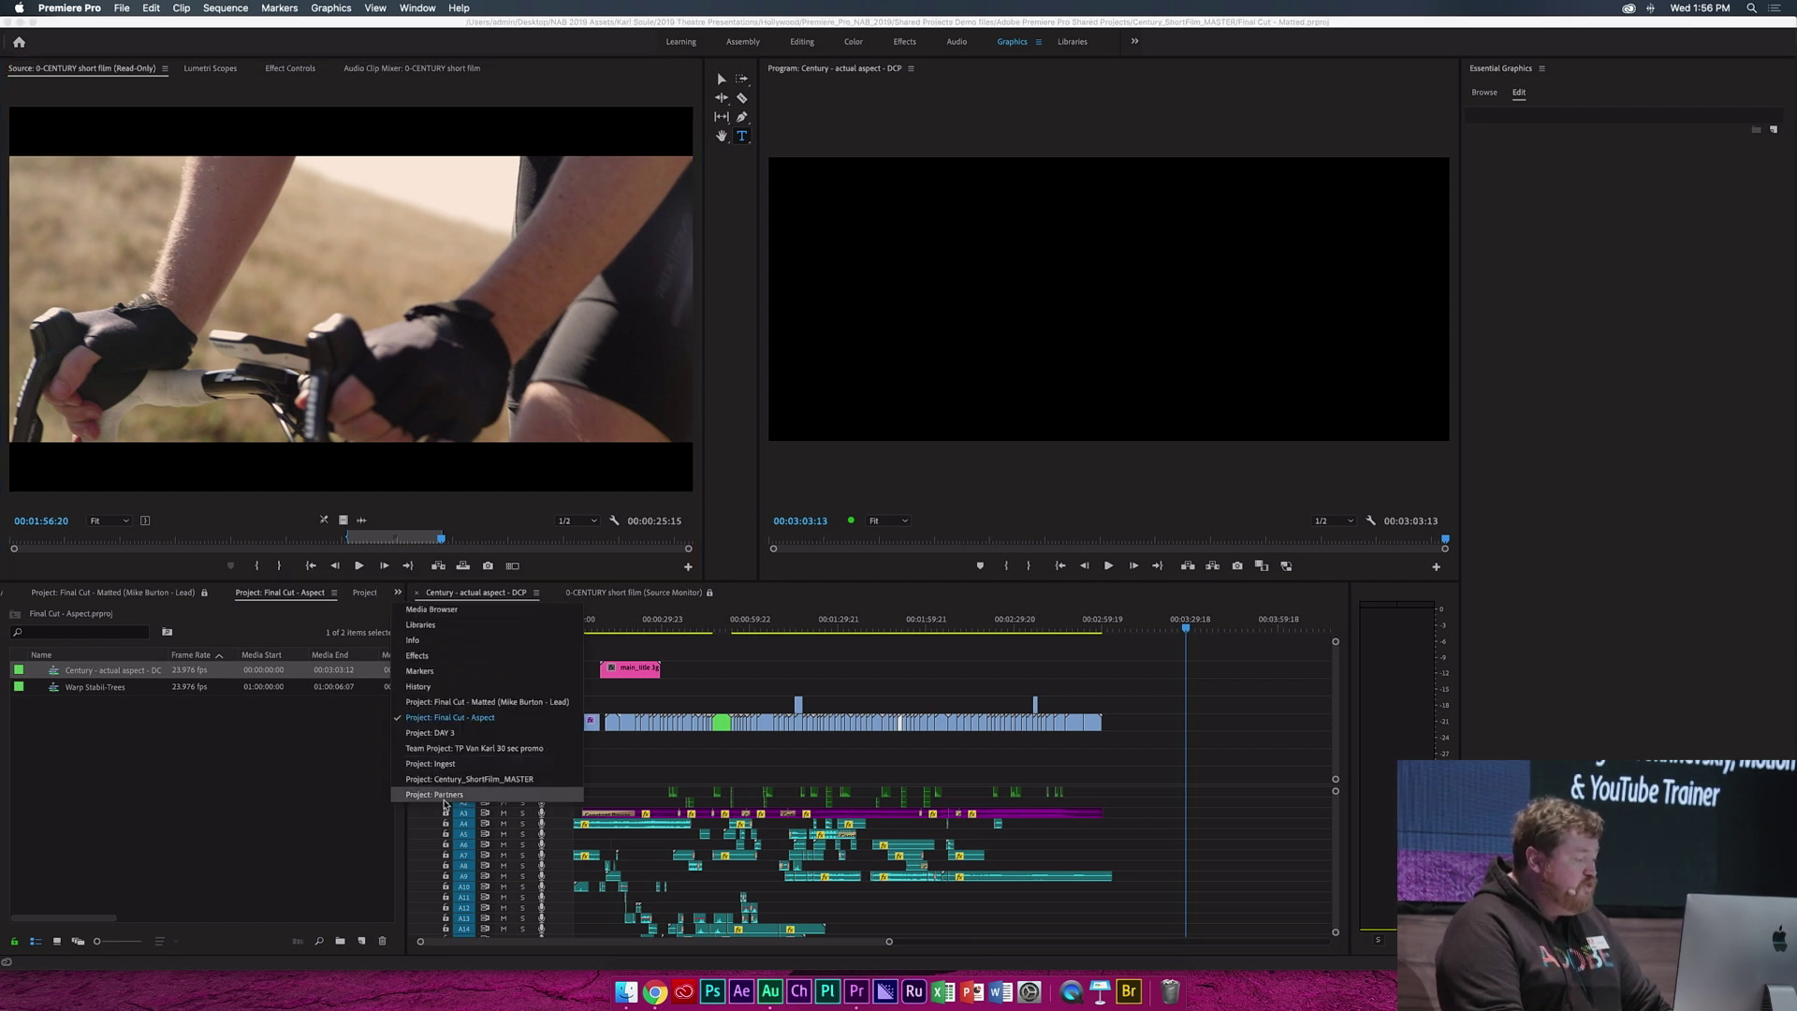
left_click(451, 778)
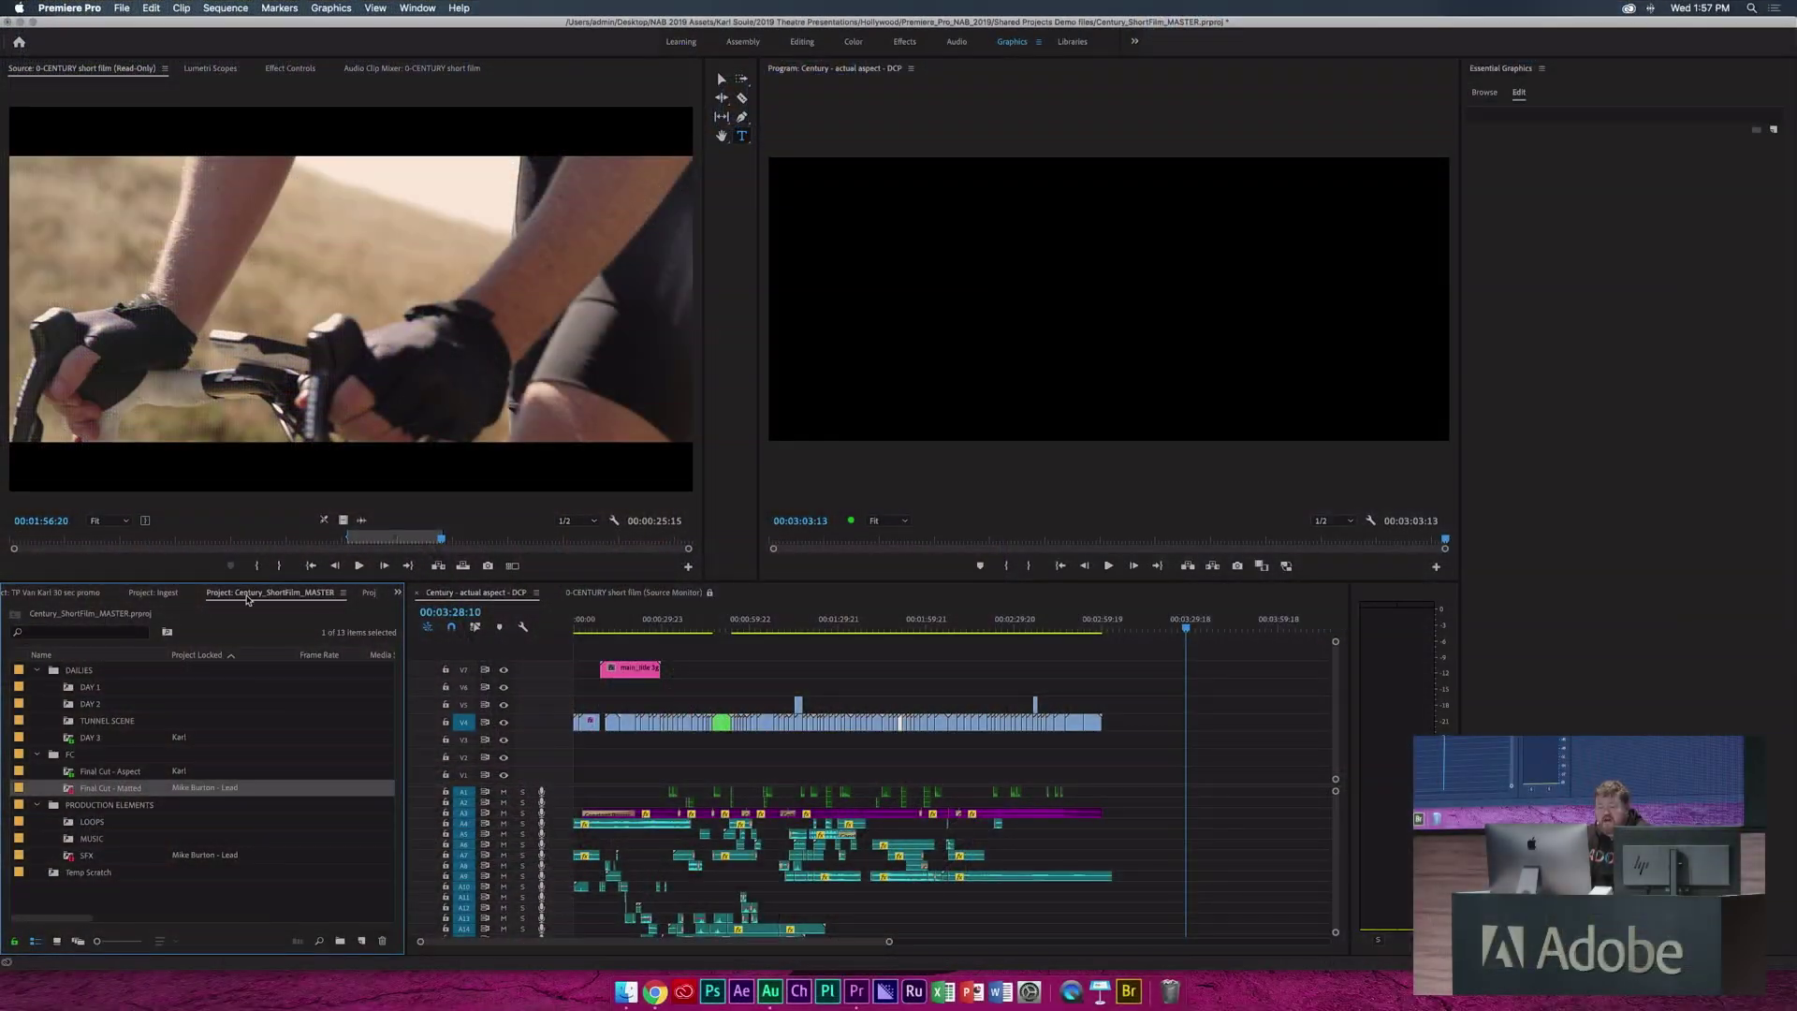
left_click(120, 8)
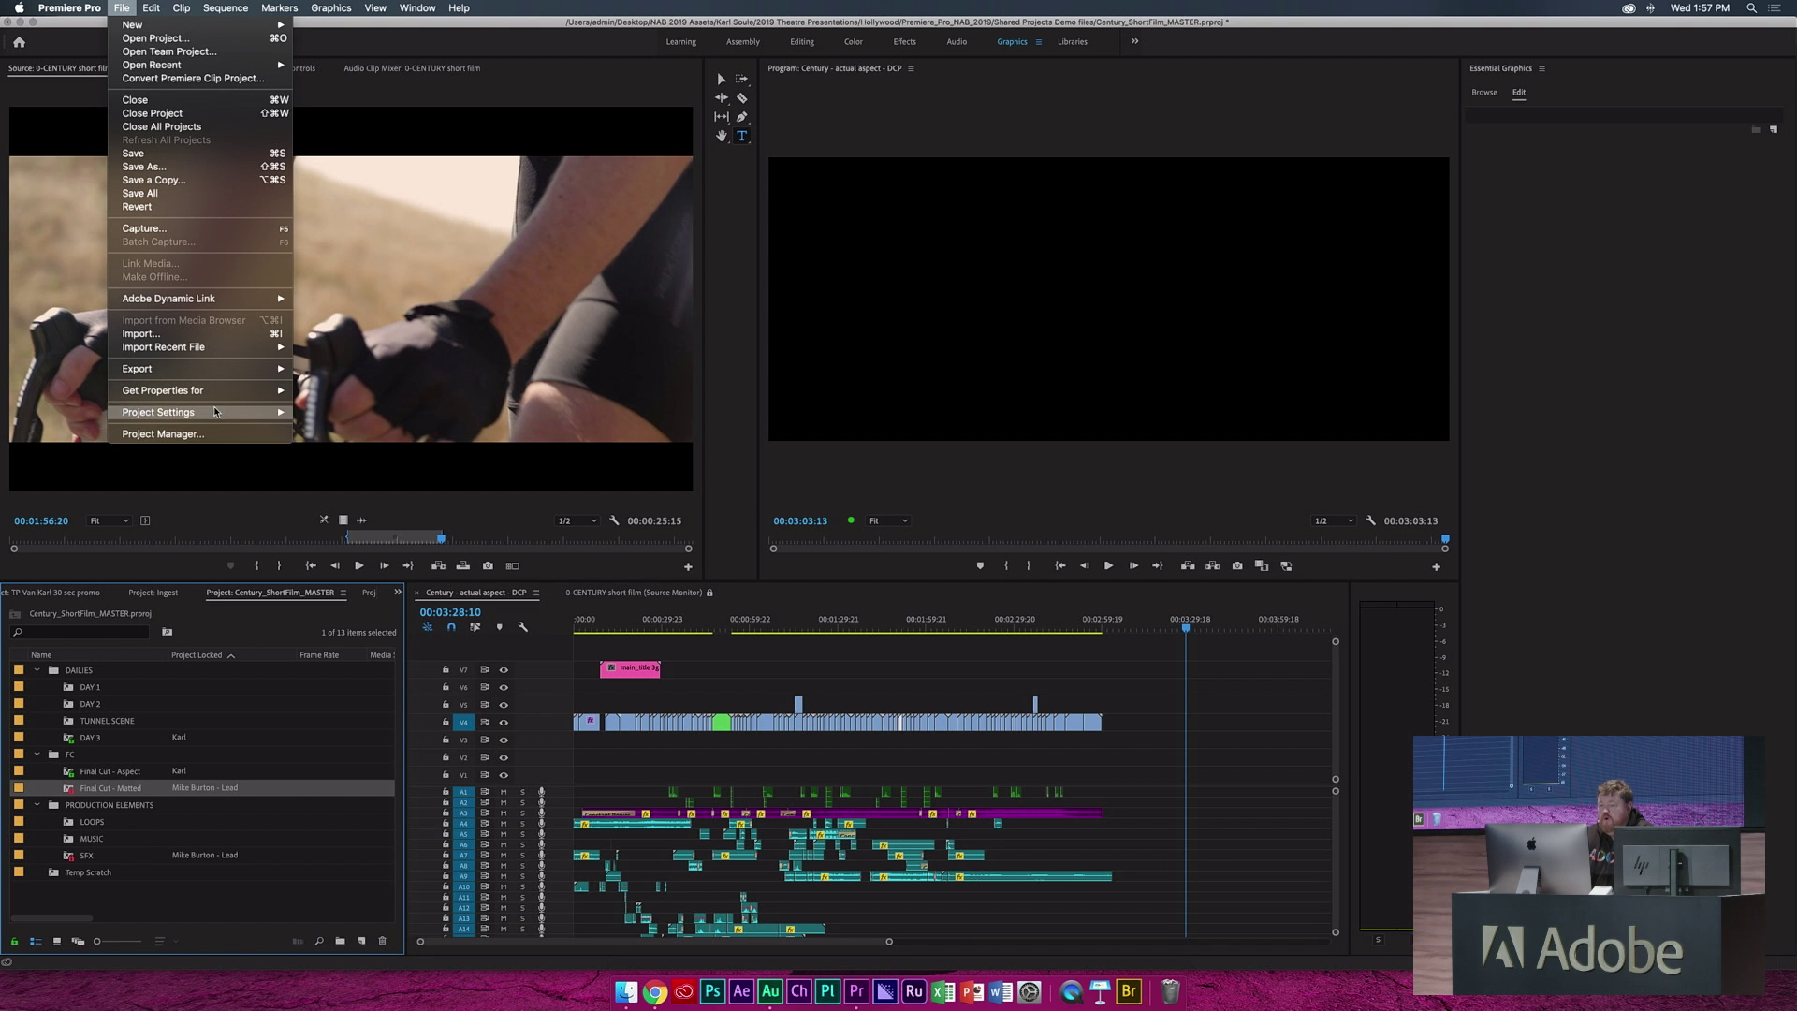
left_click(495, 591)
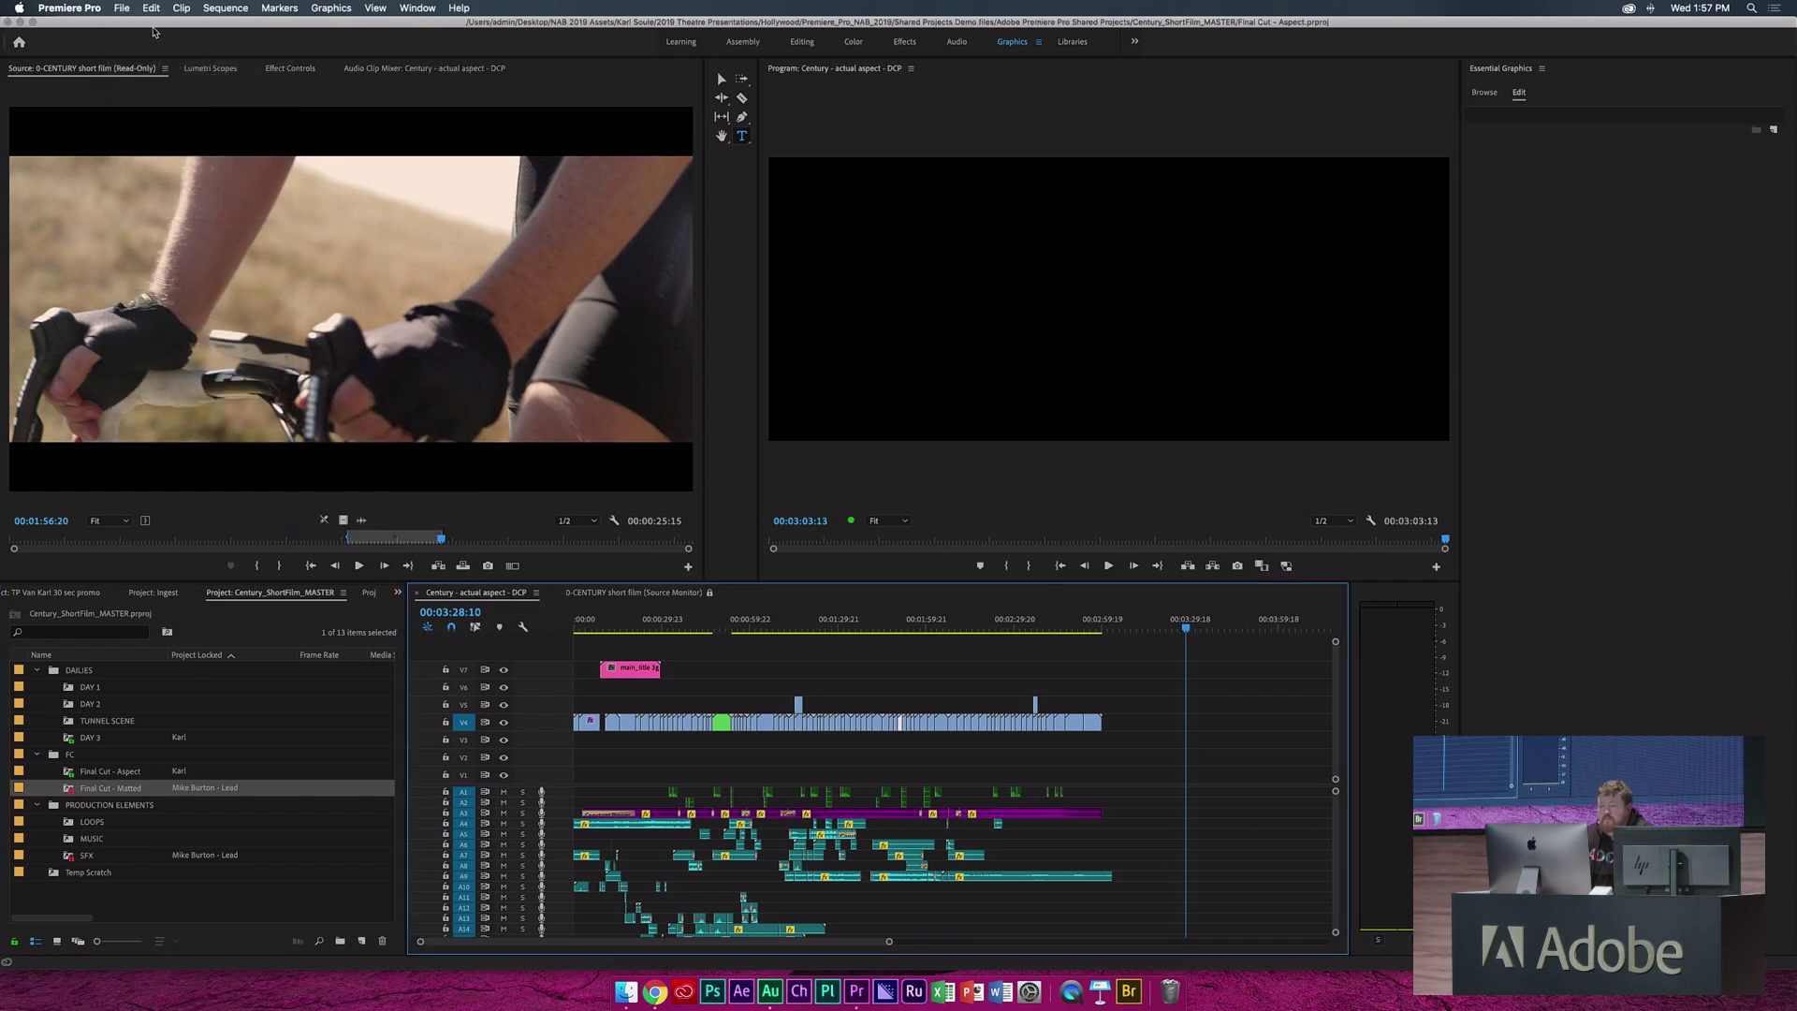
left_click(121, 8)
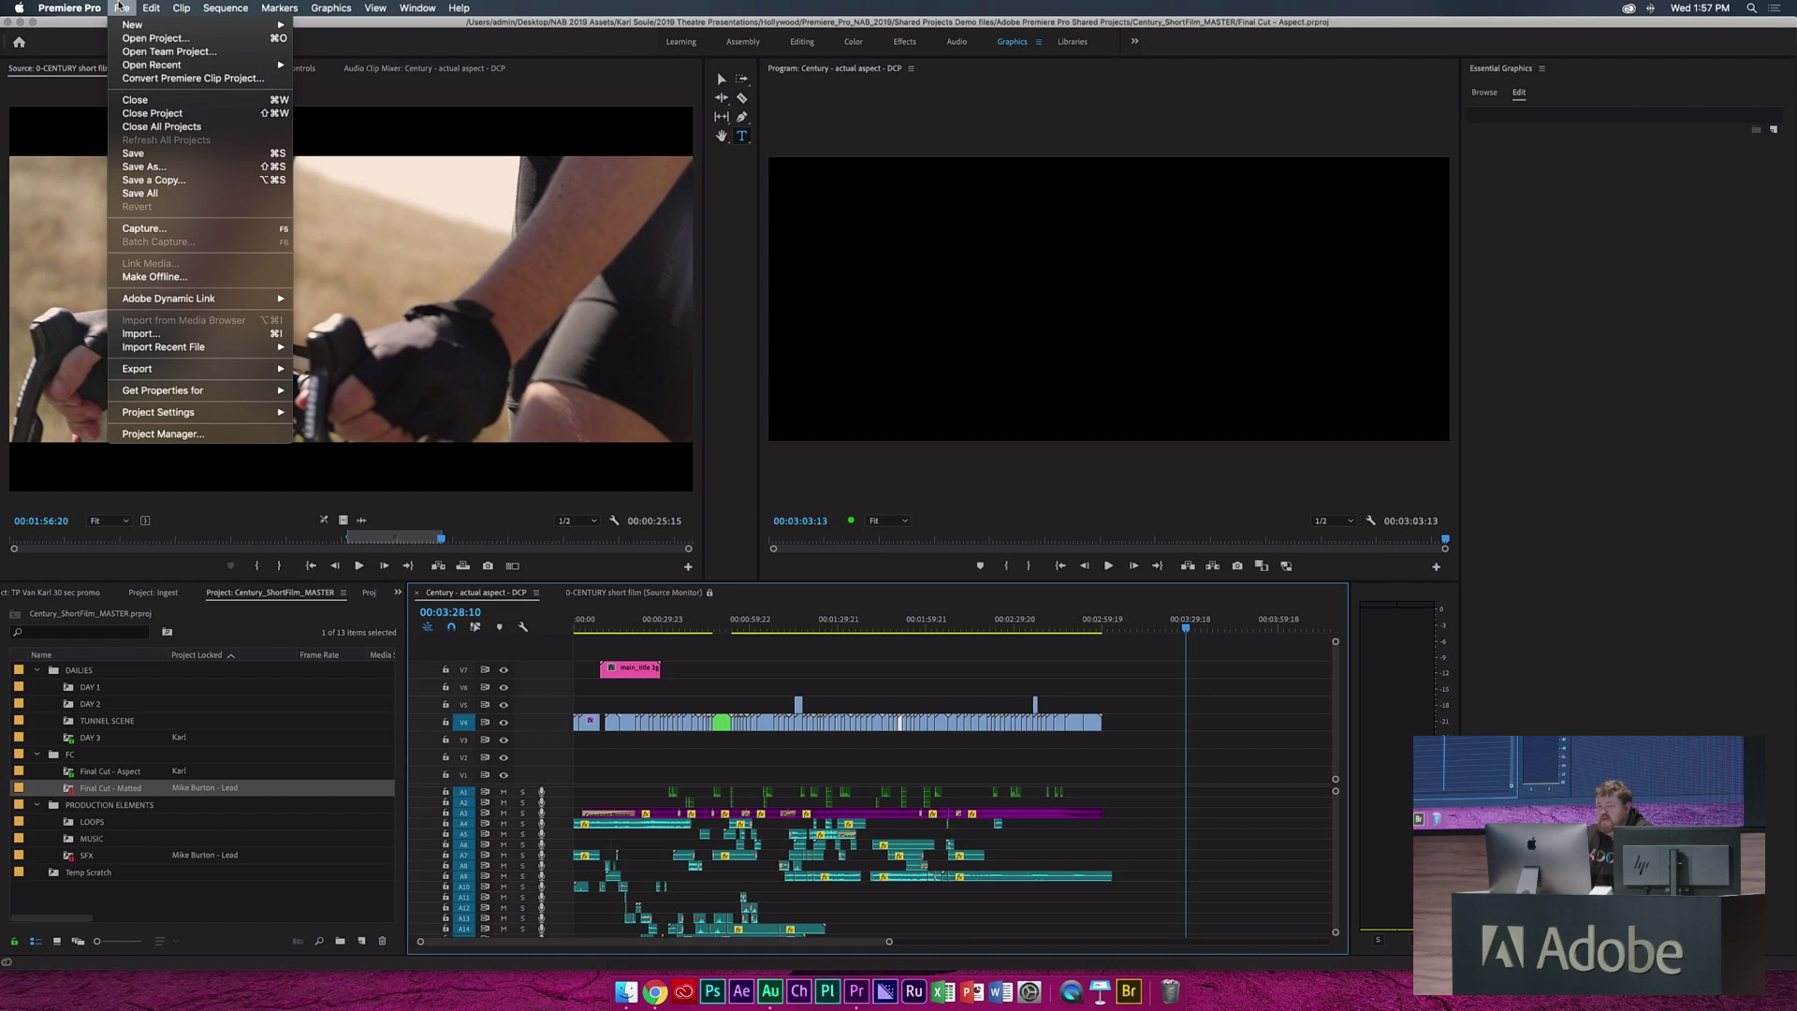
mouse_move(236, 373)
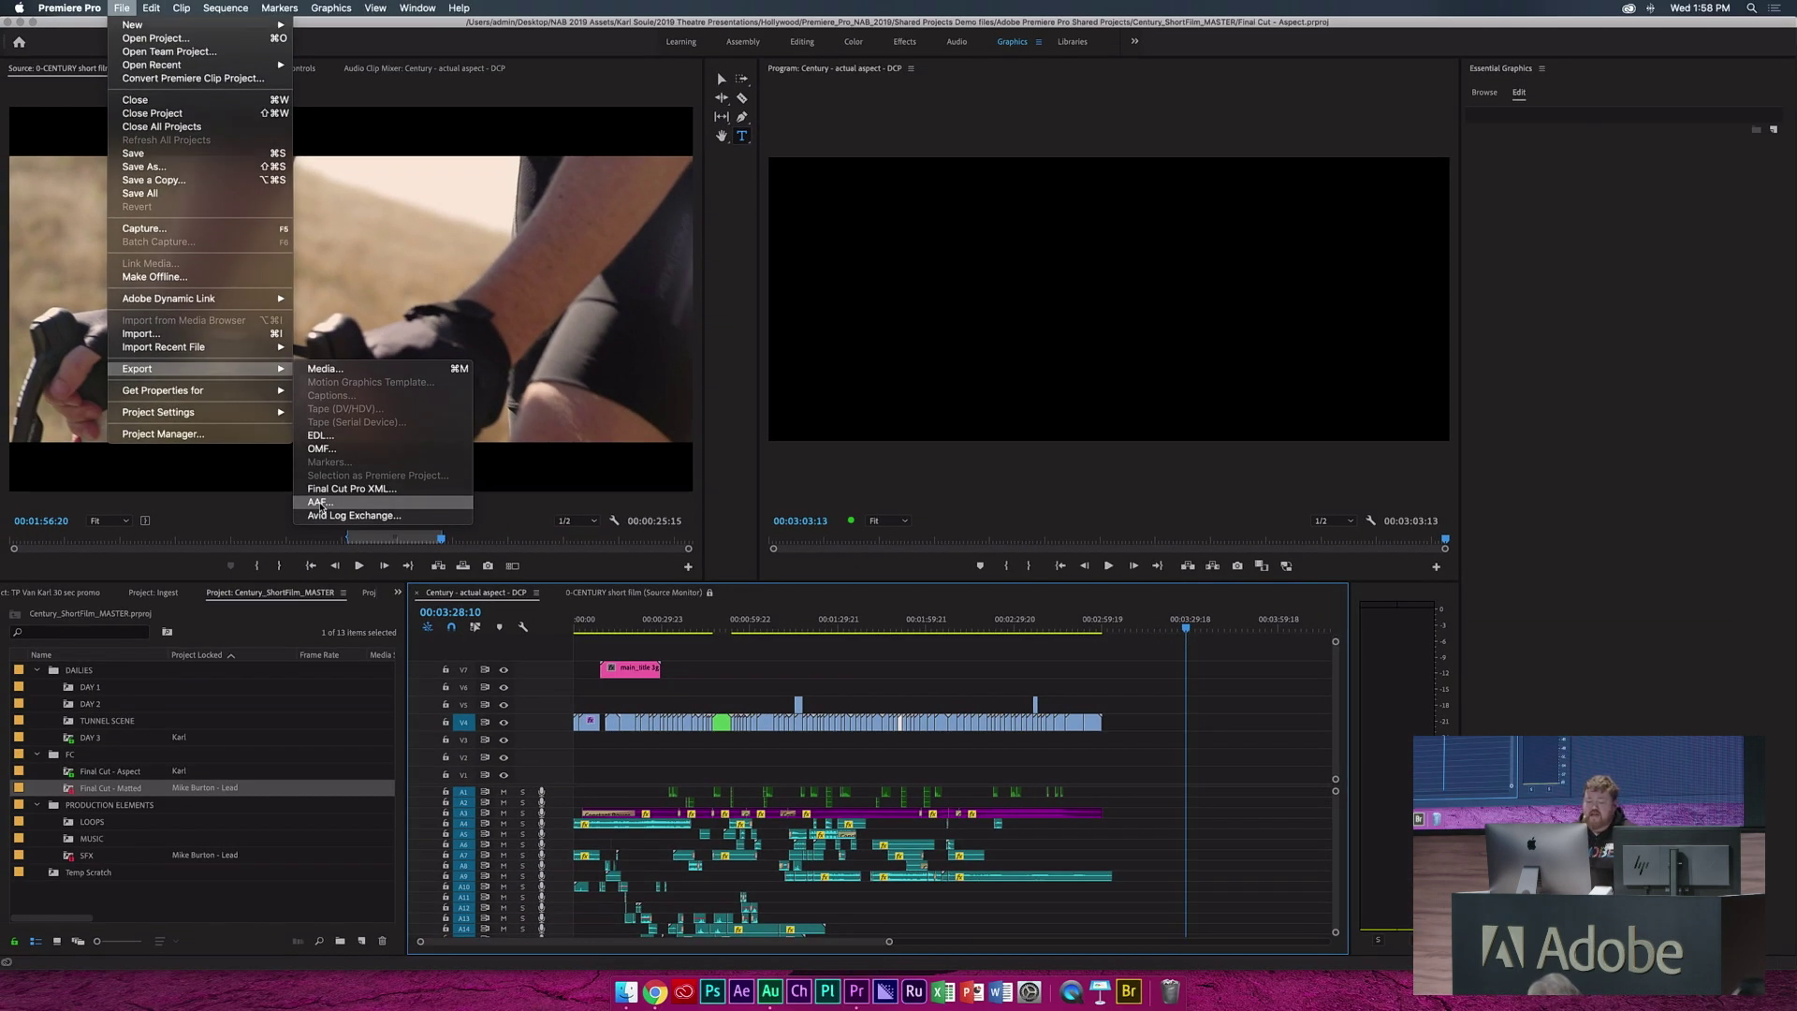
left_click(319, 502)
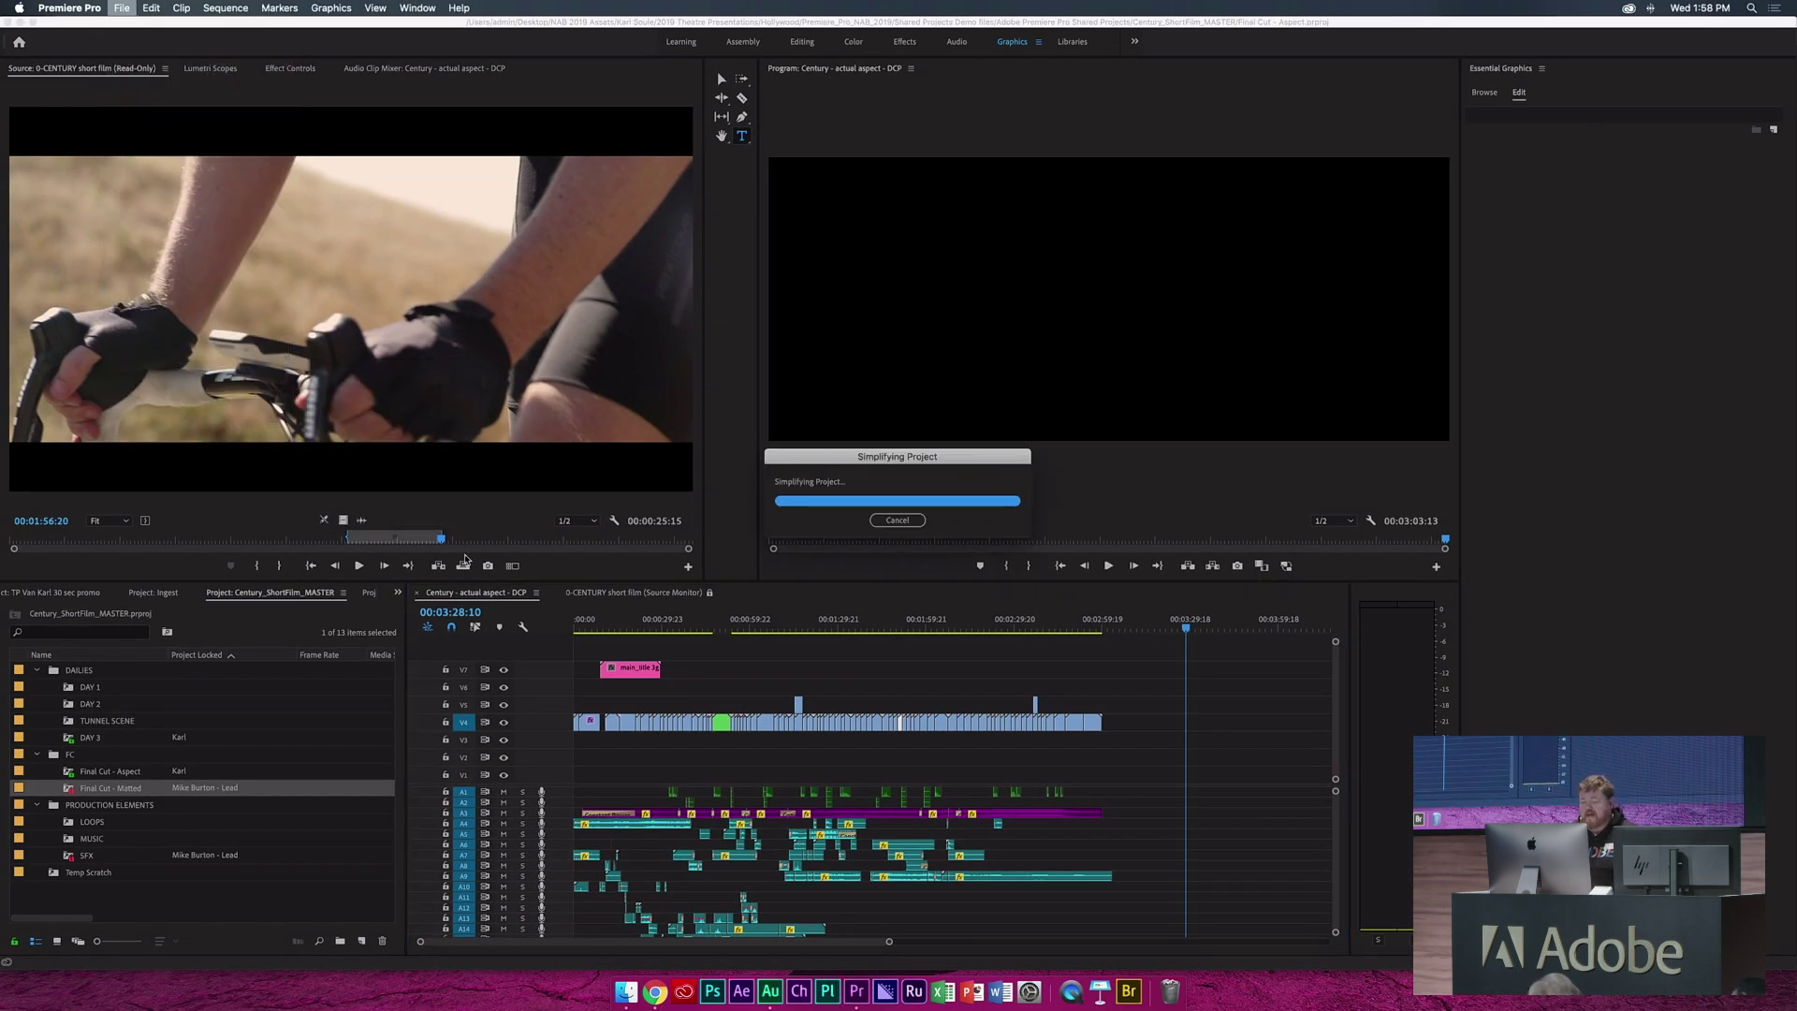